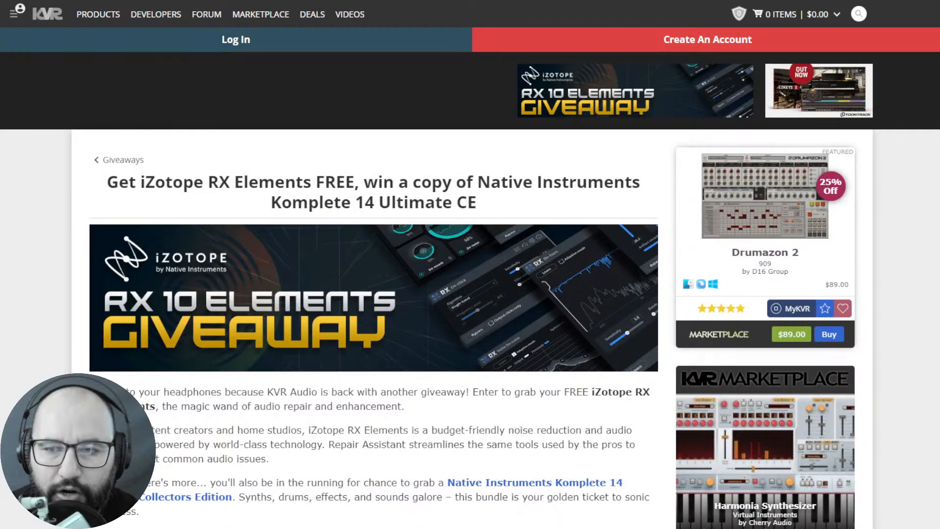
- Review the rules, deadline and entry form of the iZotope RX 10 Elements giveaway on the KVR page
scroll(470, 278, "down", 5)
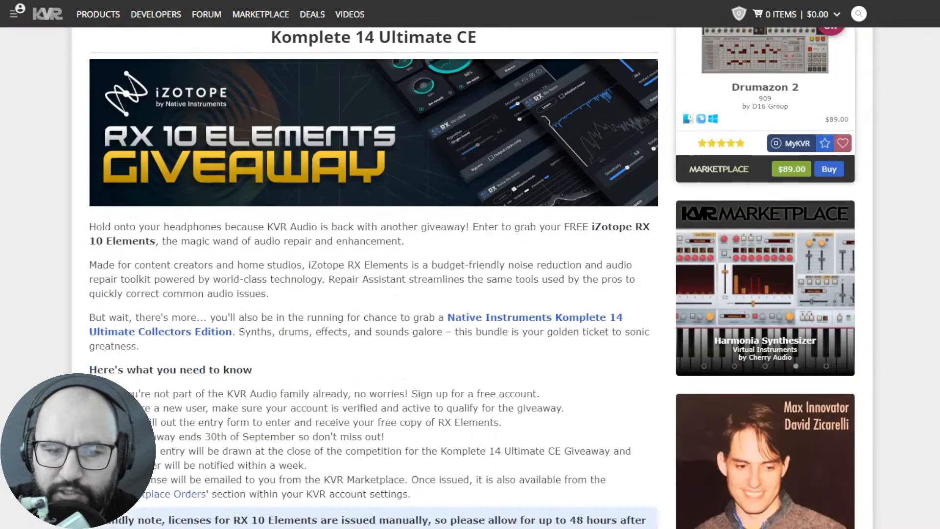
scroll(514, 384, "down", 2)
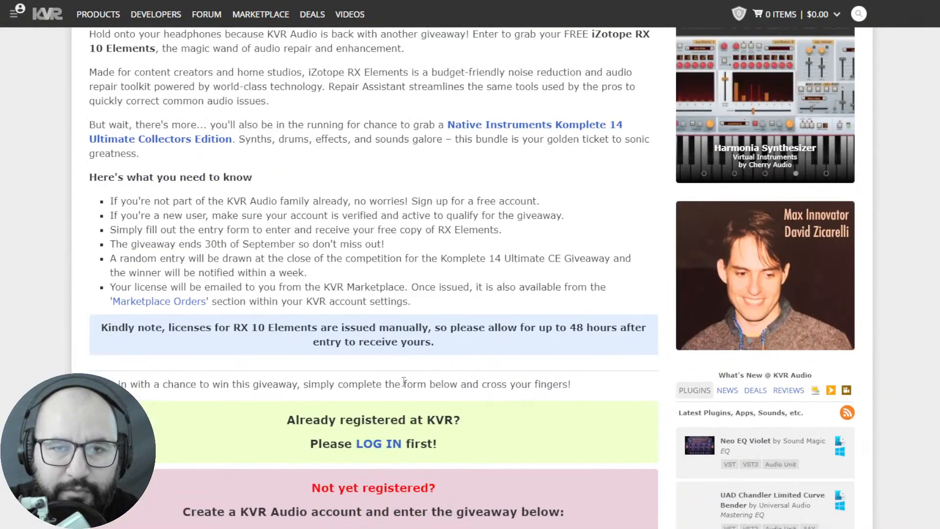
scroll(914, 336, "down", 1)
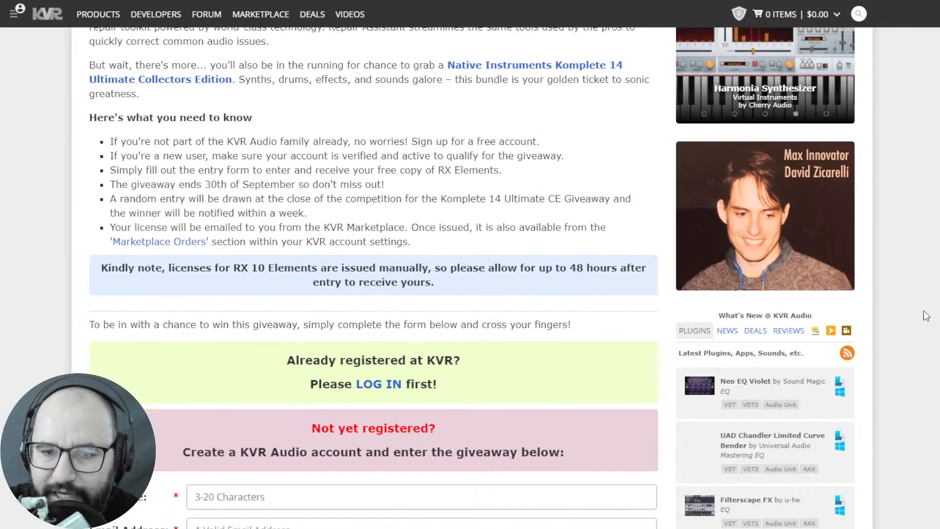
scroll(470, 278, "up", 5)
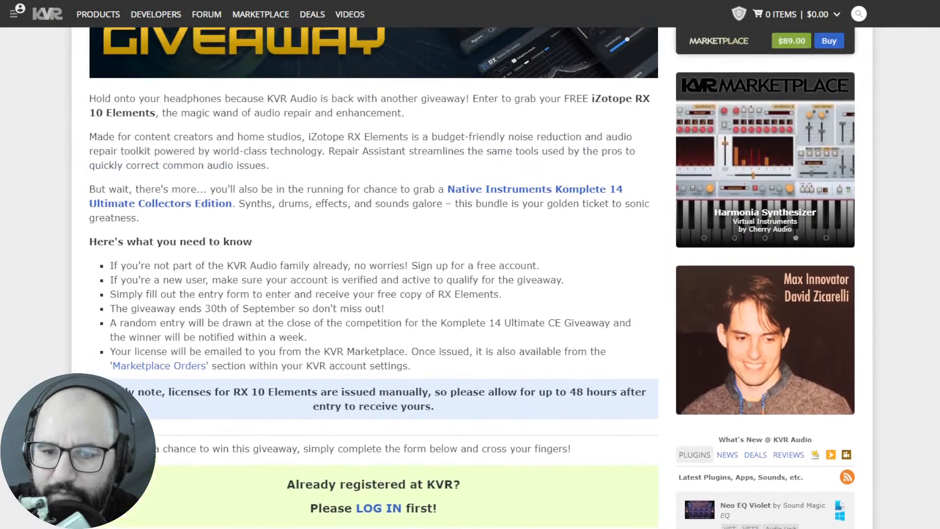
scroll(470, 278, "up", 2)
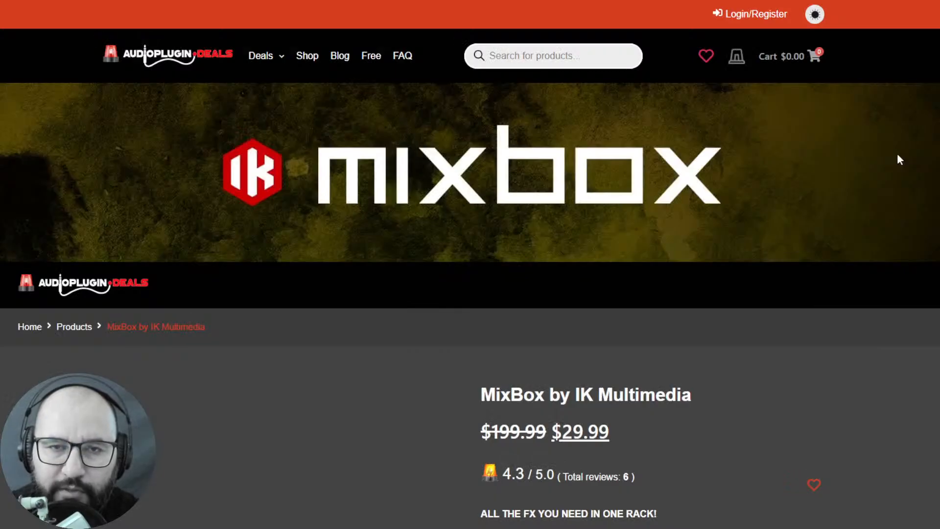
- Examine the MixBox by IK Multimedia offer, including its price, description and deal countdown
scroll(898, 204, "down", 3)
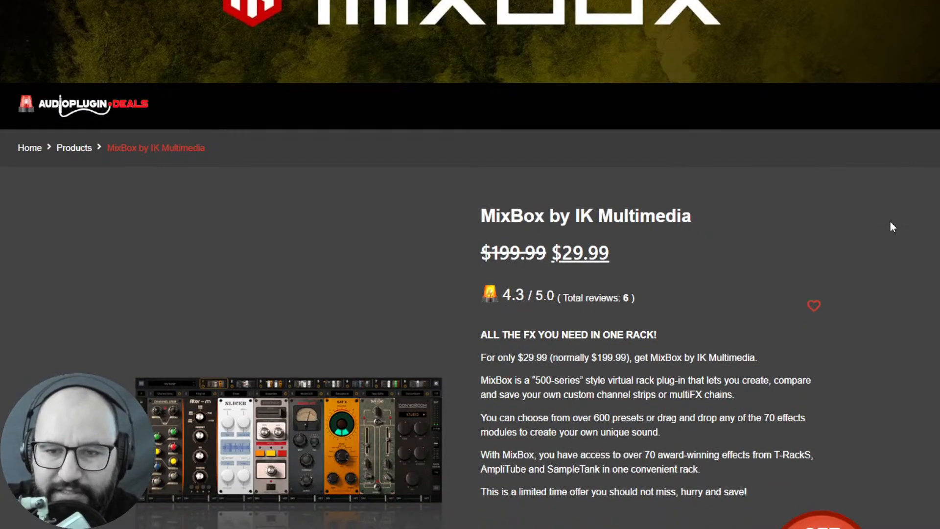
scroll(887, 222, "down", 2)
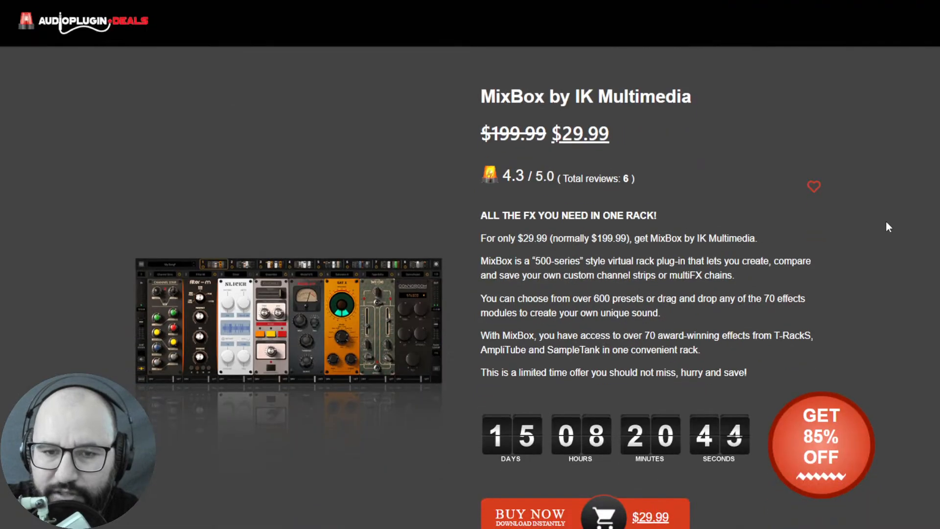
scroll(887, 222, "down", 1)
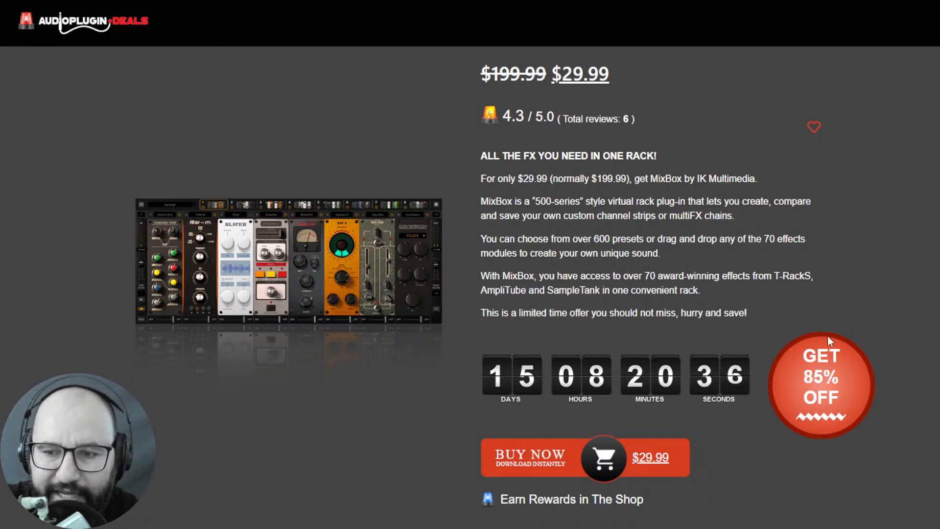
scroll(852, 290, "up", 1)
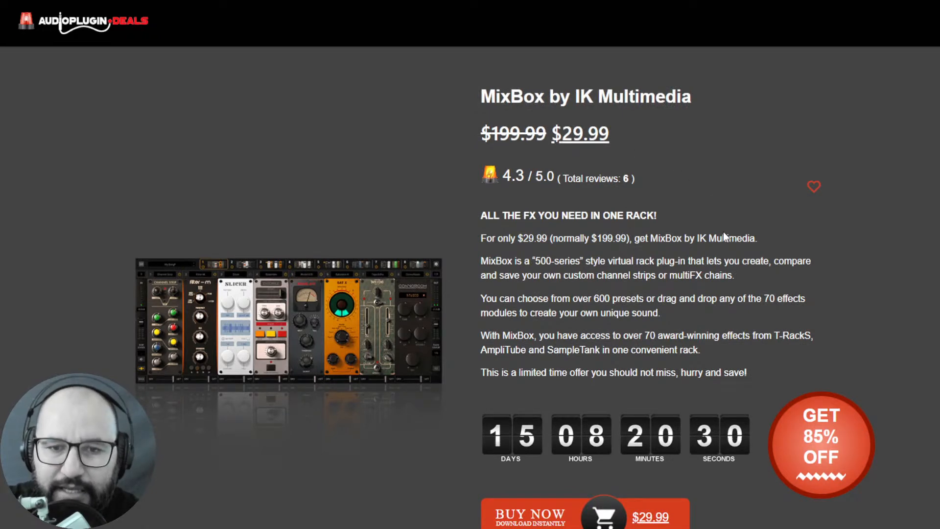
scroll(724, 233, "down", 1)
scroll(757, 234, "up", 2)
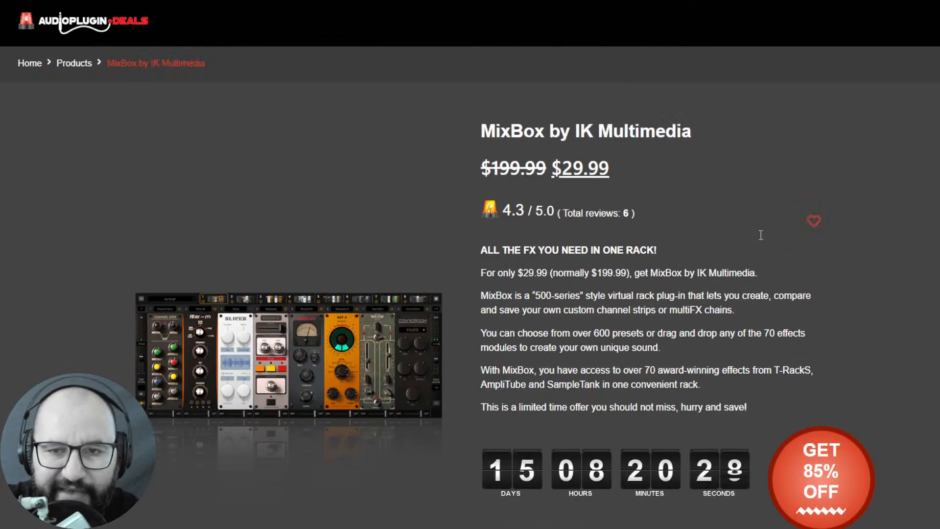
scroll(761, 240, "up", 2)
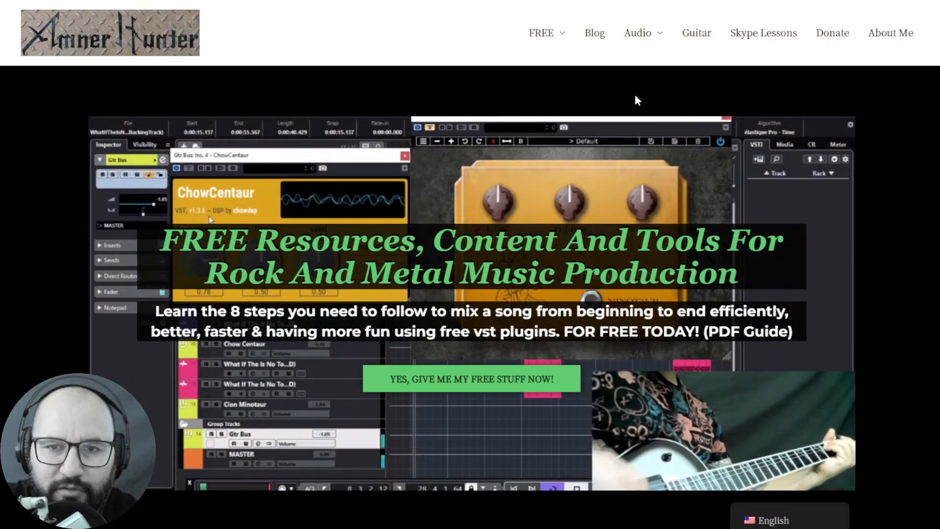
- Switch to the Capirrune project in REAPER and focus the Pulsar W495 plugin window for the Drum Bus track
mouse_move(544, 40)
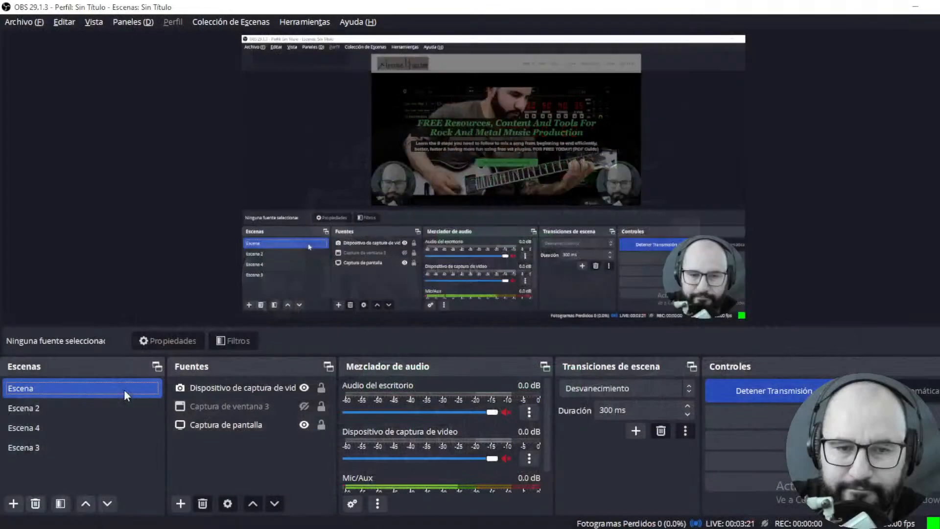
key("alt+Tab")
key("alt+Tab")
key("alt+Tab")
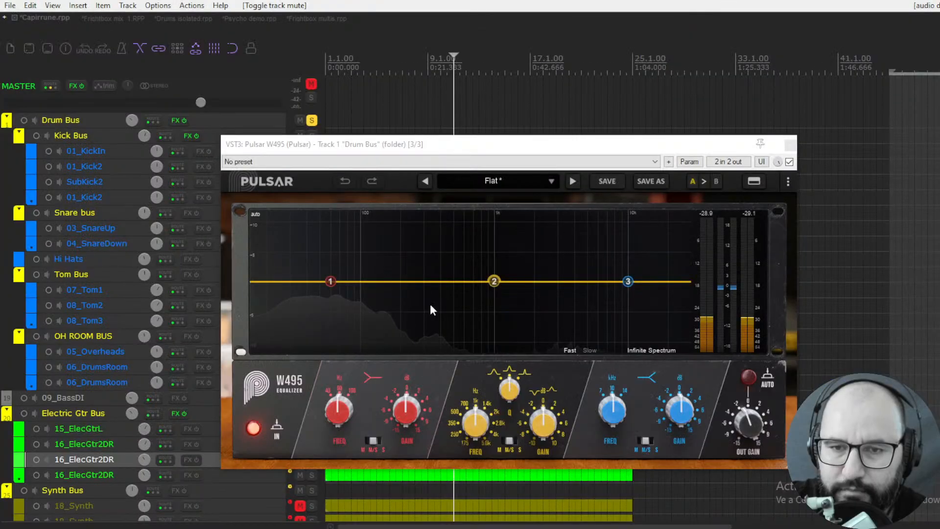
left_click(549, 144)
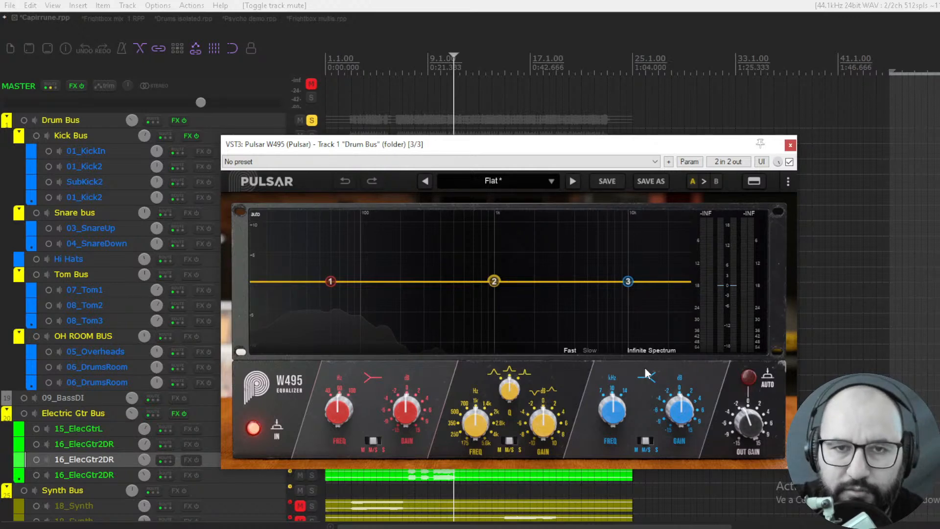
- Start playback and try cutting the drum bus lows with the W495 low band at about 100 Hz
key("space")
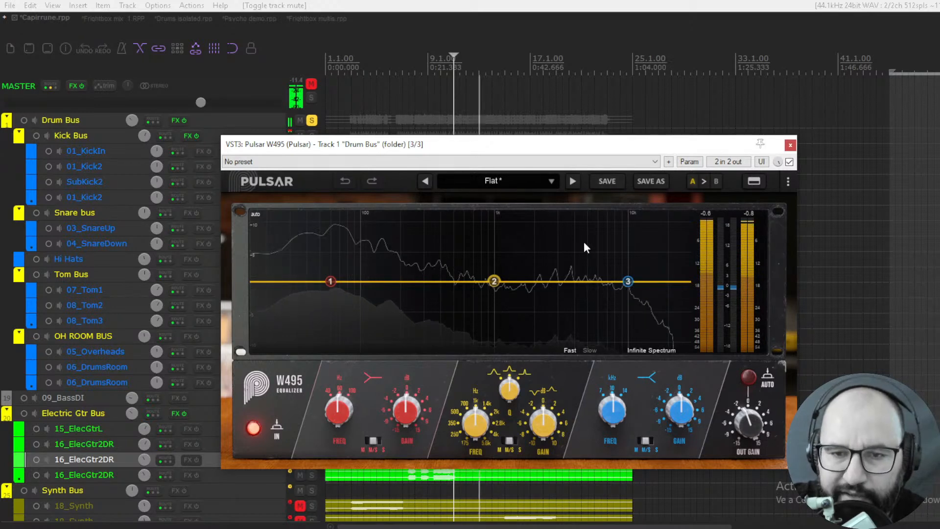
left_click_drag(331, 281, 345, 302)
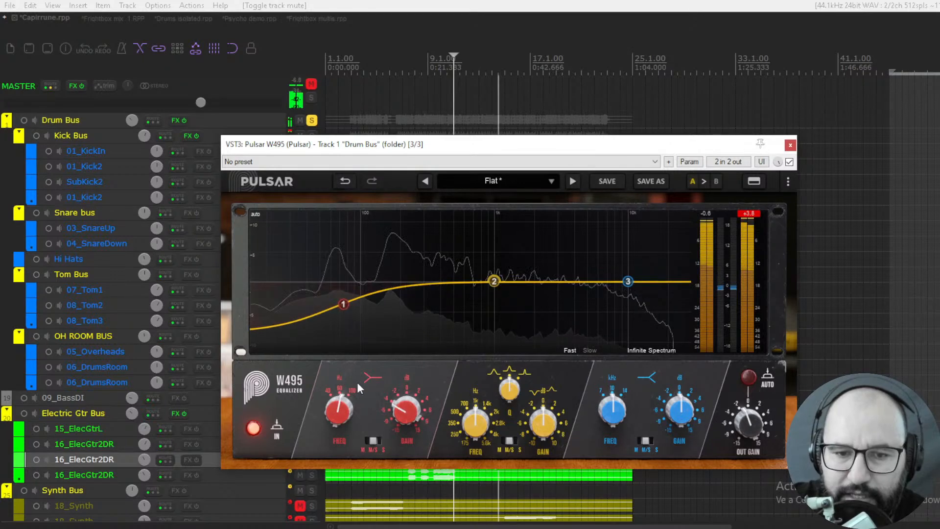
left_click_drag(339, 417, 354, 369)
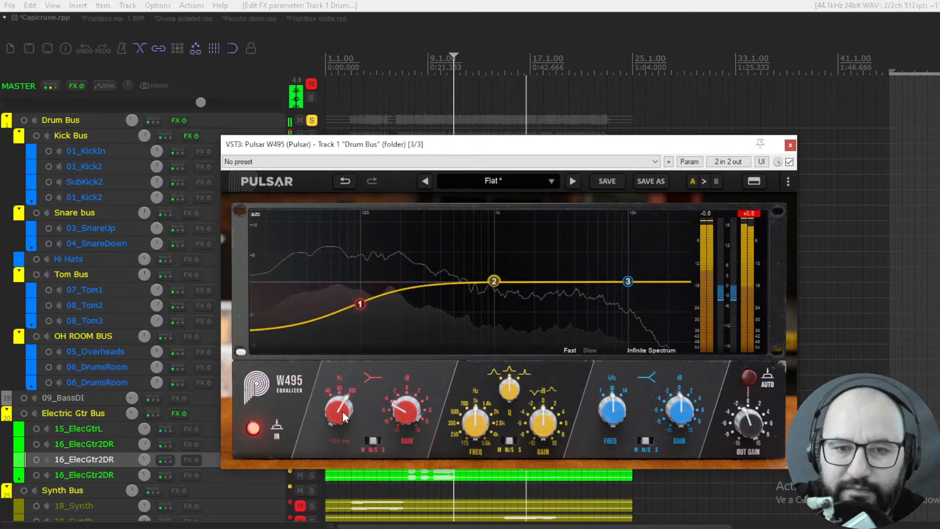
- Try a W495 low-band boost of about 2.29 dB at about 86 Hz
mouse_move(345, 416)
left_mouse_down()
mouse_move(337, 490)
mouse_move(348, 363)
mouse_move(335, 436)
mouse_move(342, 363)
mouse_move(338, 414)
left_mouse_up()
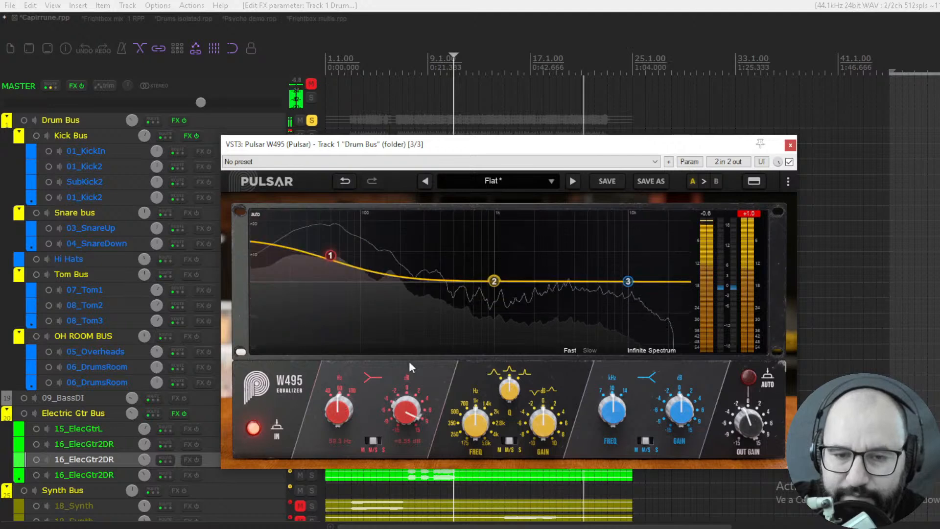
left_click_drag(403, 419, 401, 379)
left_click(331, 269)
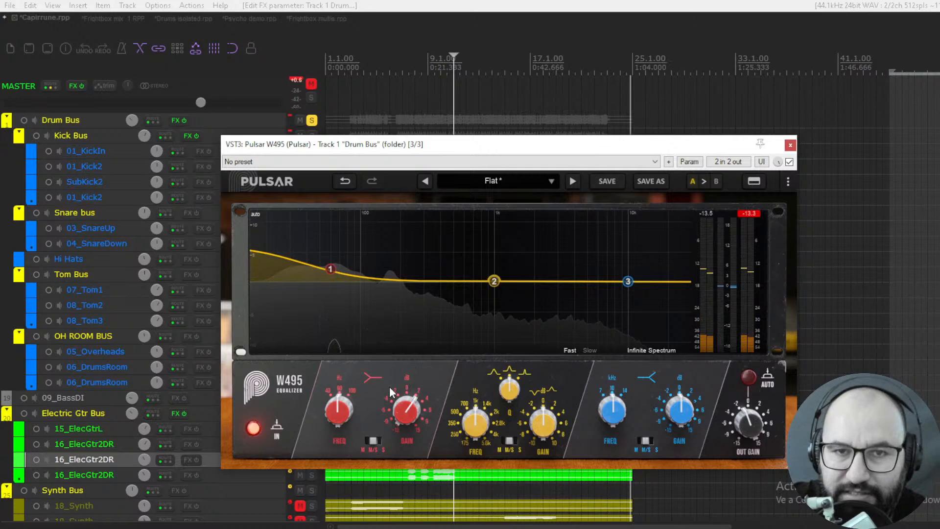
mouse_move(331, 272)
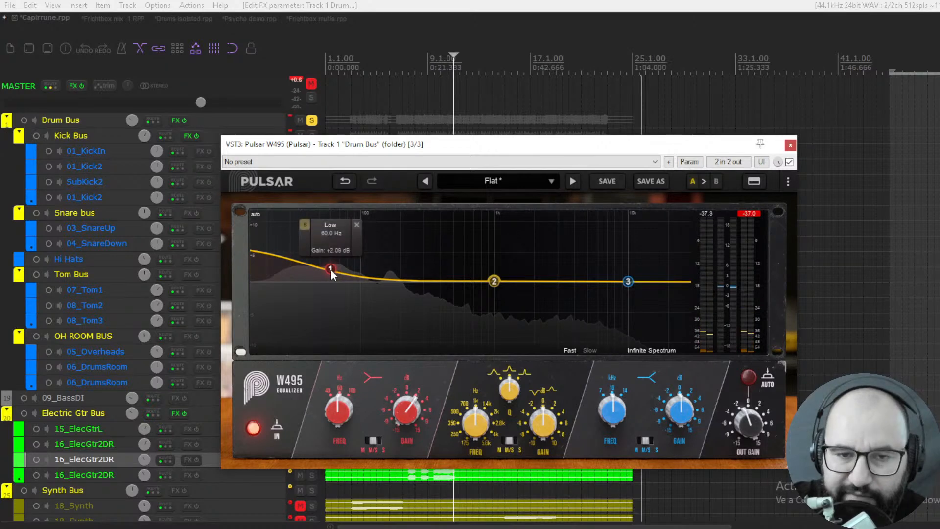
left_click_drag(331, 268, 352, 268)
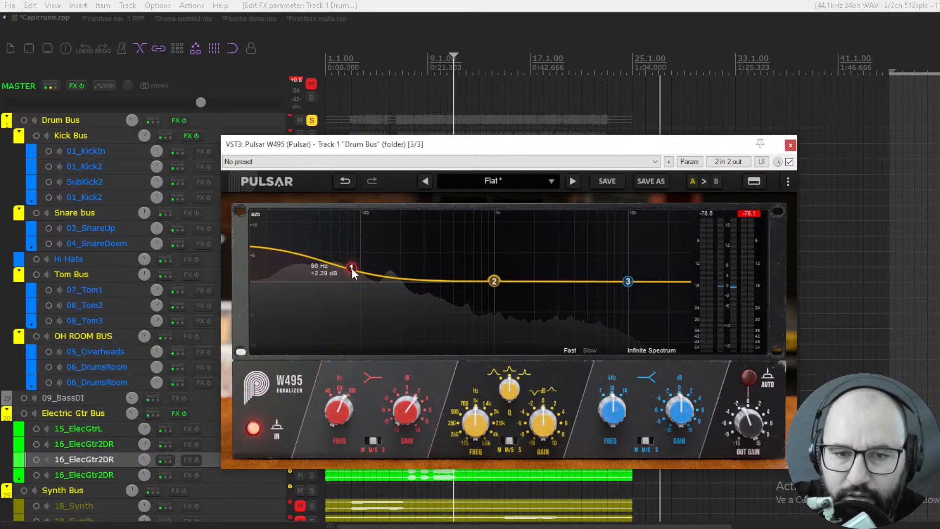
- Cycle the low band's channel mode through the side and mid options and back to M/S
left_click(367, 441)
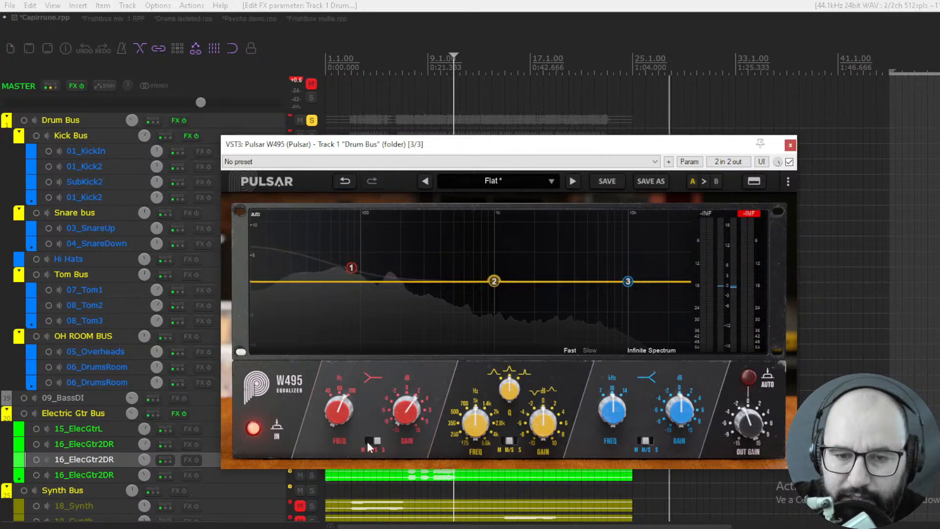
left_click(368, 442)
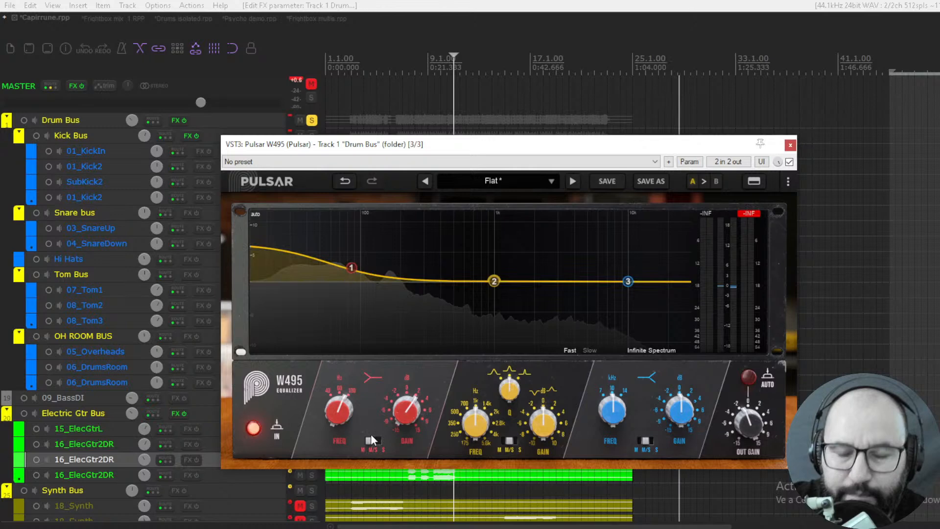
mouse_move(349, 269)
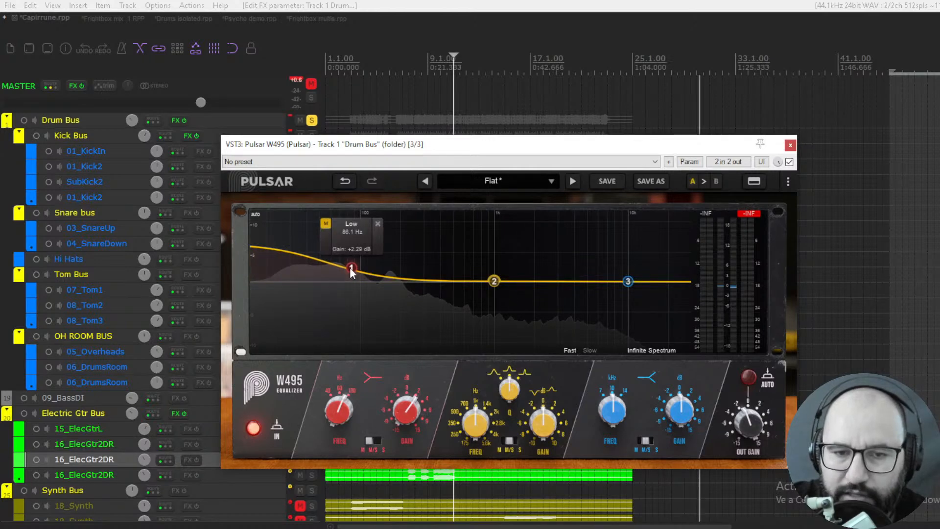
left_click(326, 224)
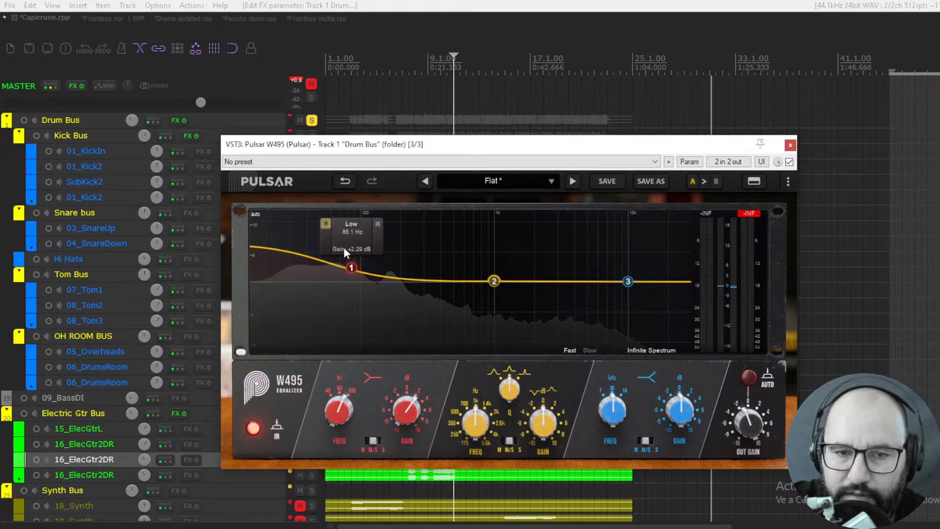
left_click(325, 224)
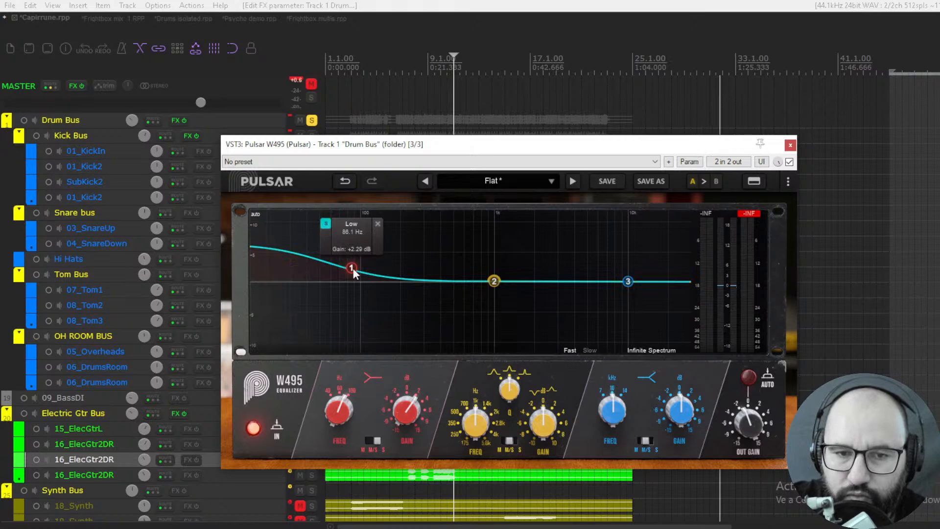
left_click(326, 225)
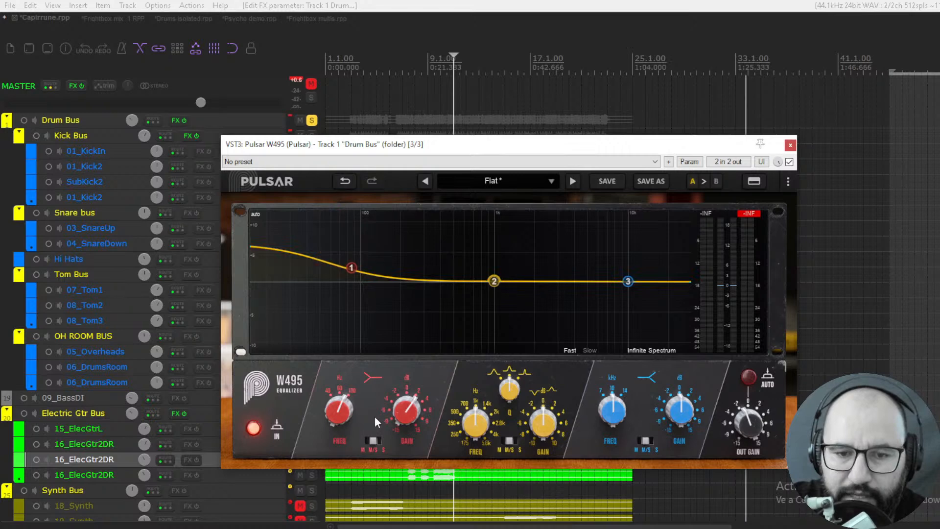
- Lower the low band to a slight cut just below 100 Hz, and try automatic output gain on and off
mouse_move(350, 280)
left_mouse_down()
mouse_move(353, 294)
mouse_move(356, 287)
left_mouse_up()
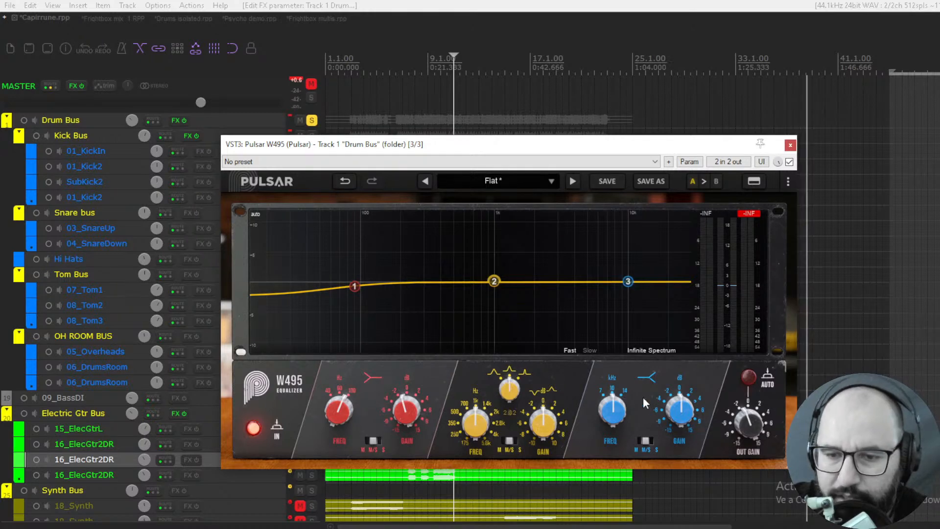
left_click(748, 377)
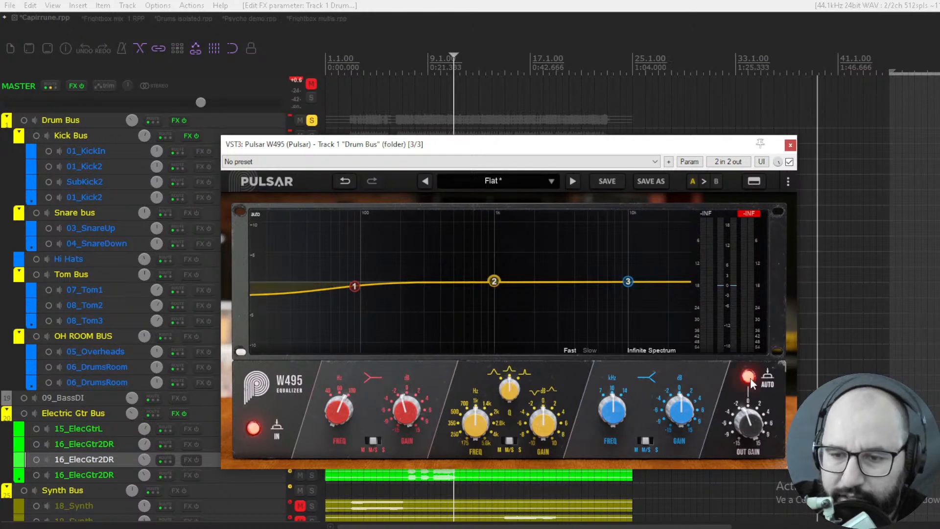
left_click(750, 379)
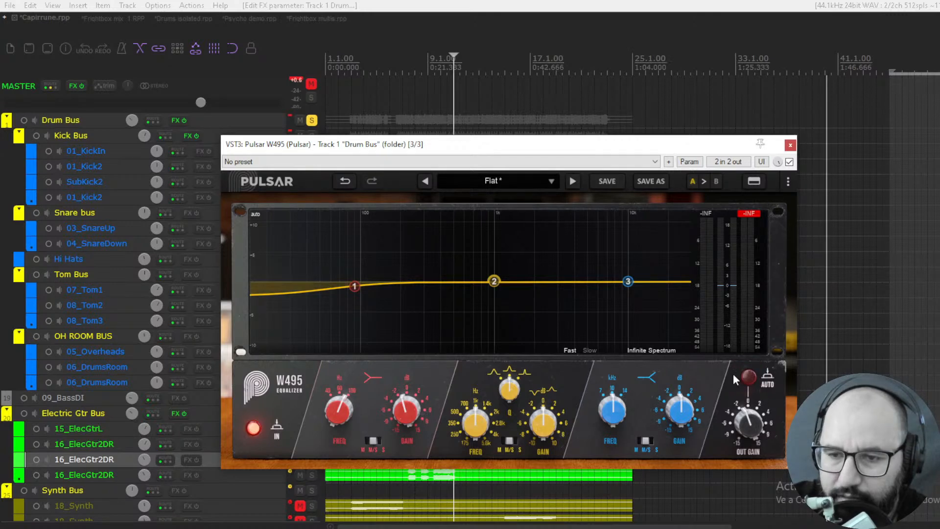
- Restart playback and browse the W495 preset categories, including the Master presets, without loading one
key("space")
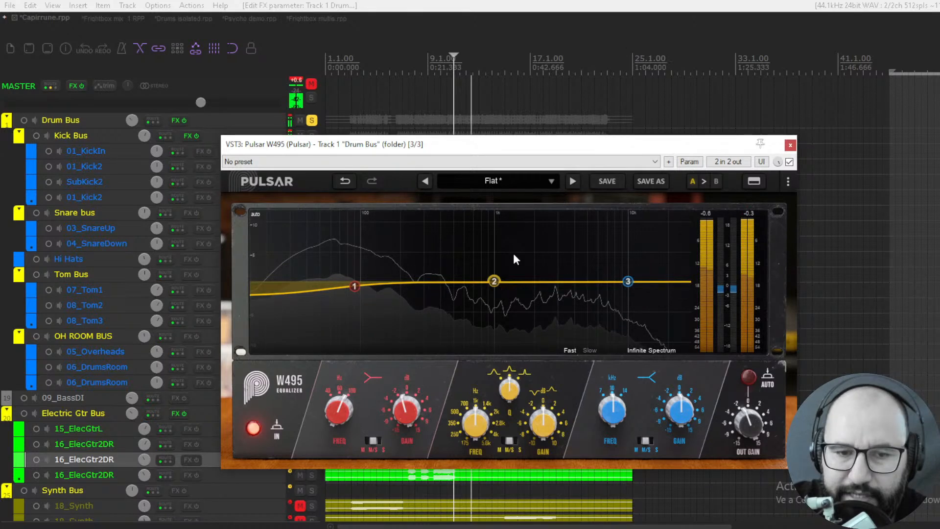
left_click(508, 181)
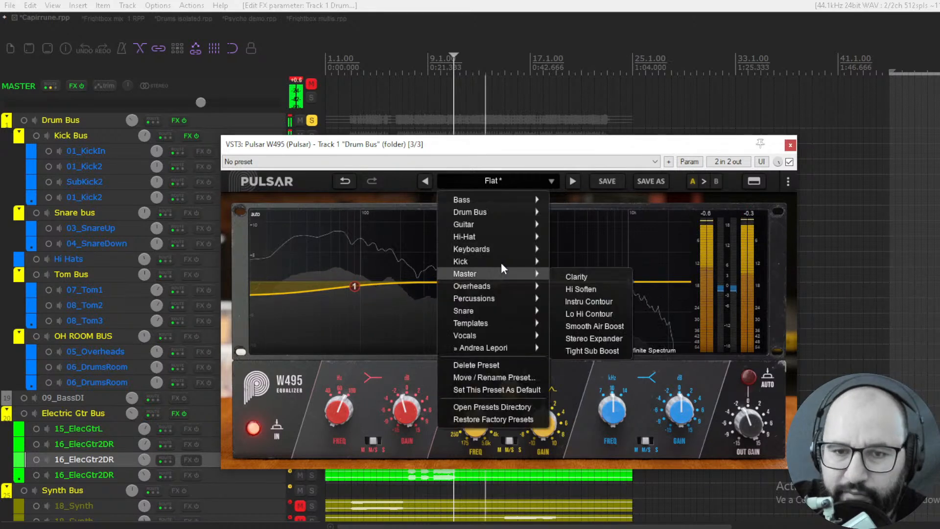
left_click(635, 198)
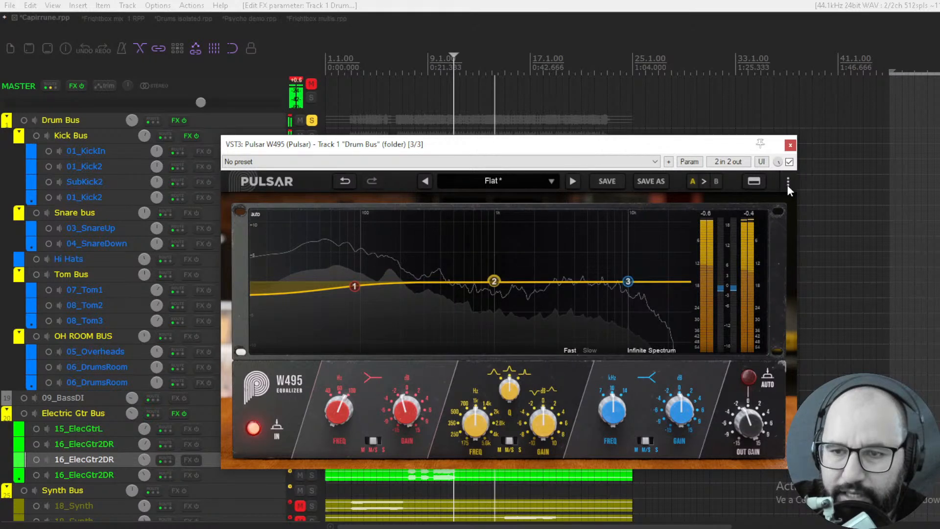
- Set the W495 realtime oversampling to 8x
left_click(788, 183)
mouse_move(759, 201)
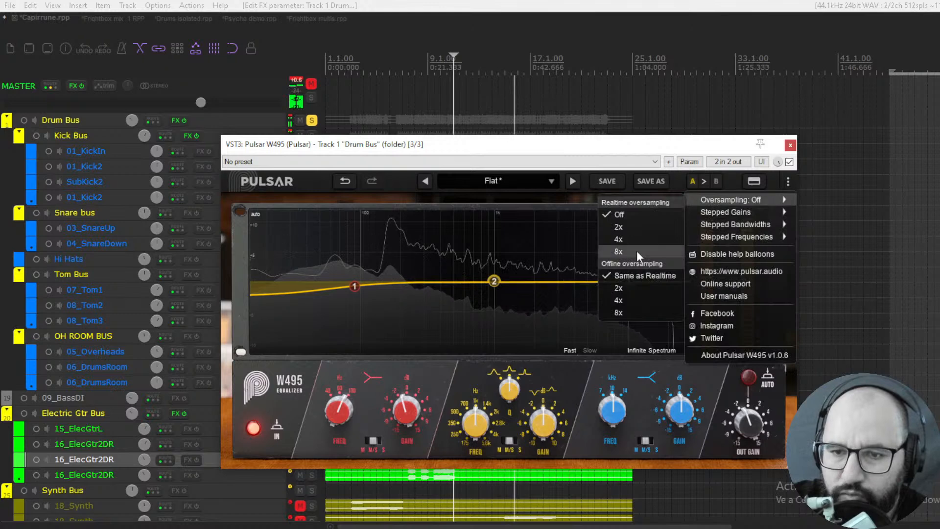
left_click(637, 250)
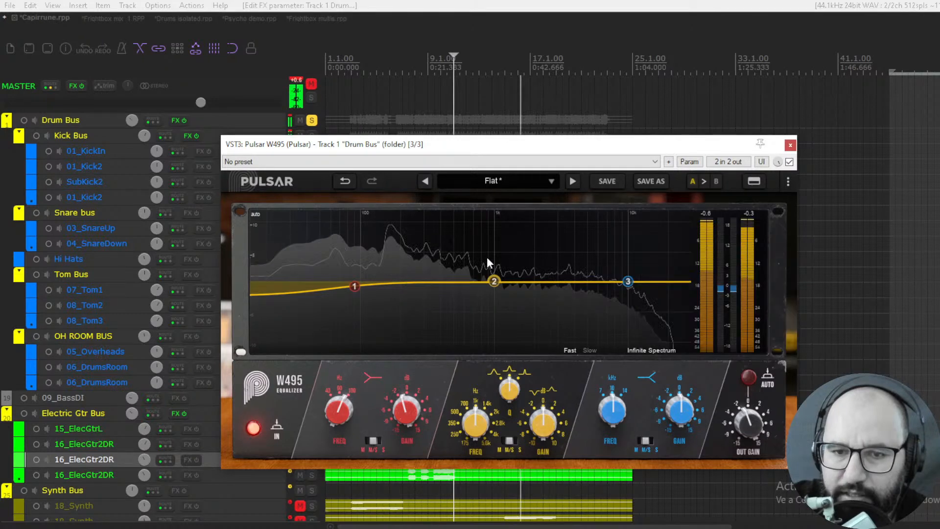
- Flatten the W495 low band, try the Backing Vocal preset, and load the Flat preset again
left_click_drag(354, 285, 348, 281)
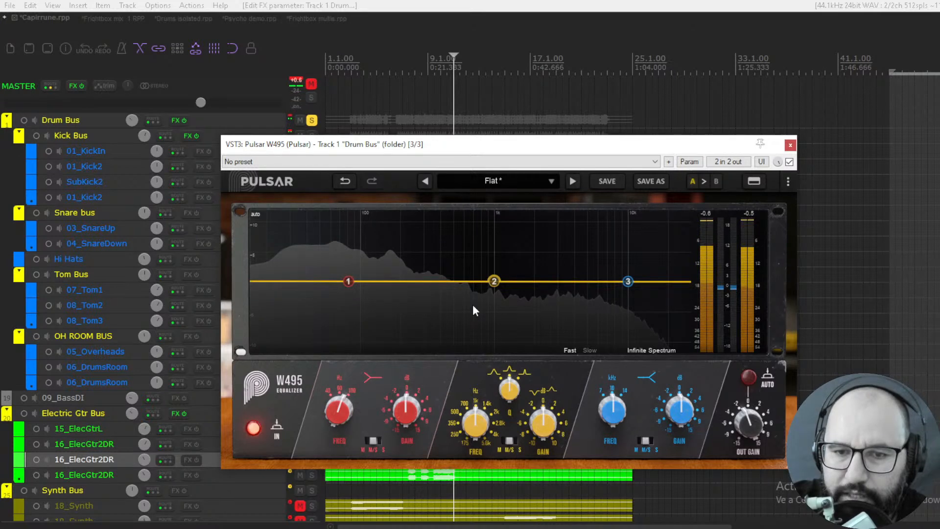
left_click(572, 181)
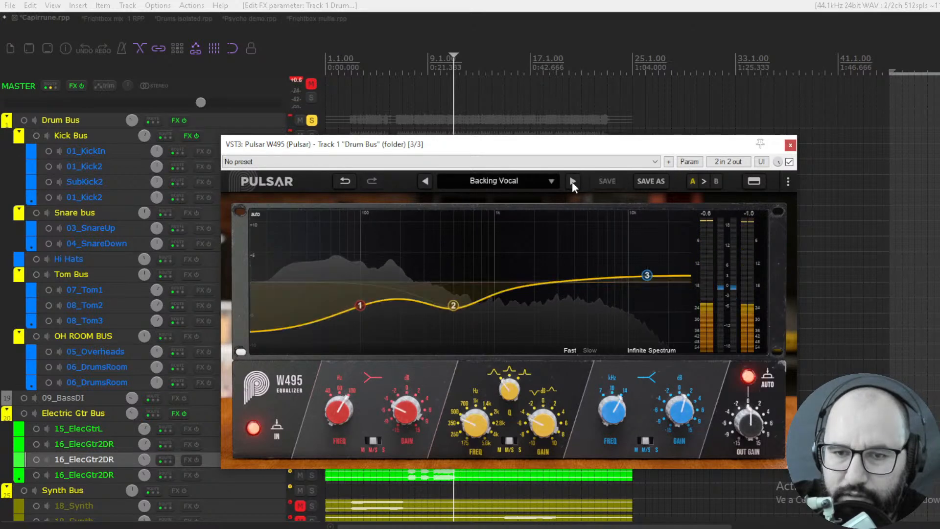
left_click(571, 181)
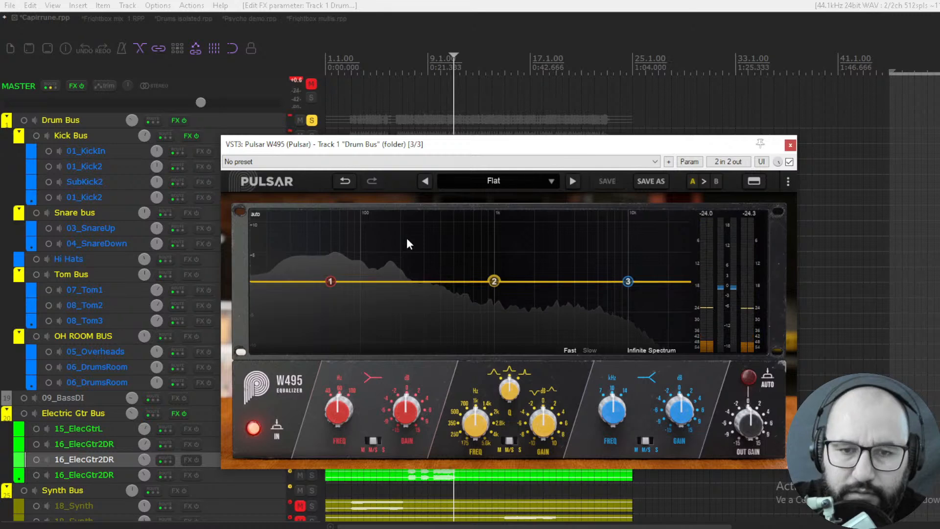
- Unmute the master track and start playback of the soloed drum bus
left_click(311, 84)
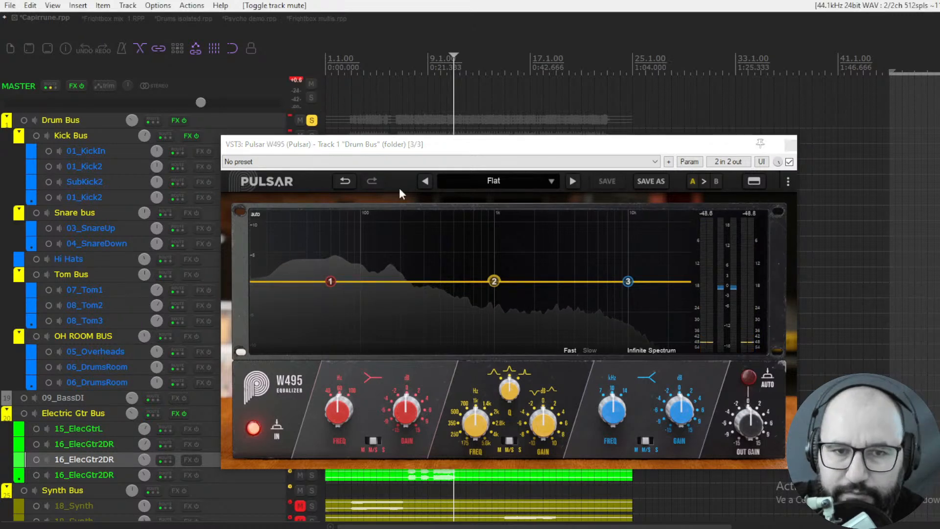
key("space")
left_click(679, 275)
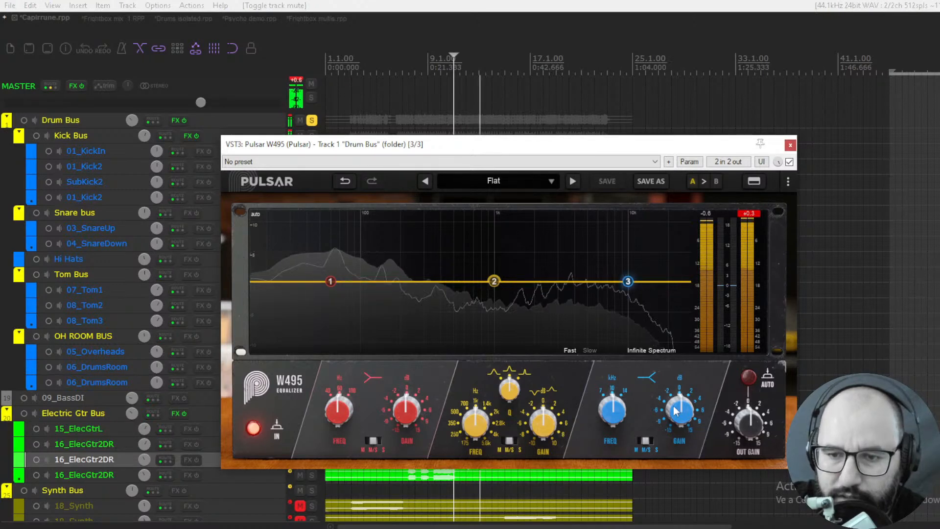
- Boost the high band by about 4.2 dB at about 7.9 kHz and compare the drums with the plugin bypassed
left_click_drag(676, 410, 674, 373)
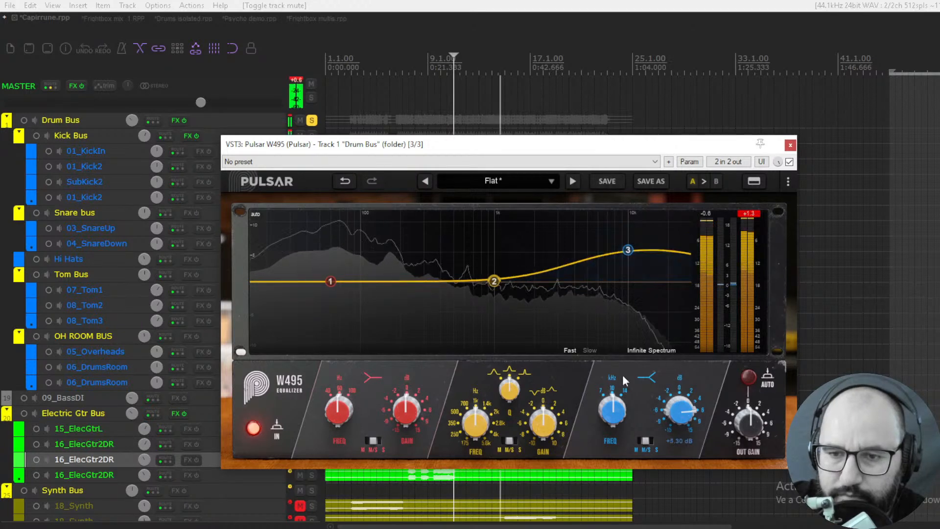
left_click_drag(612, 408, 610, 440)
mouse_move(678, 414)
left_mouse_down()
mouse_move(671, 429)
mouse_move(674, 420)
left_mouse_up()
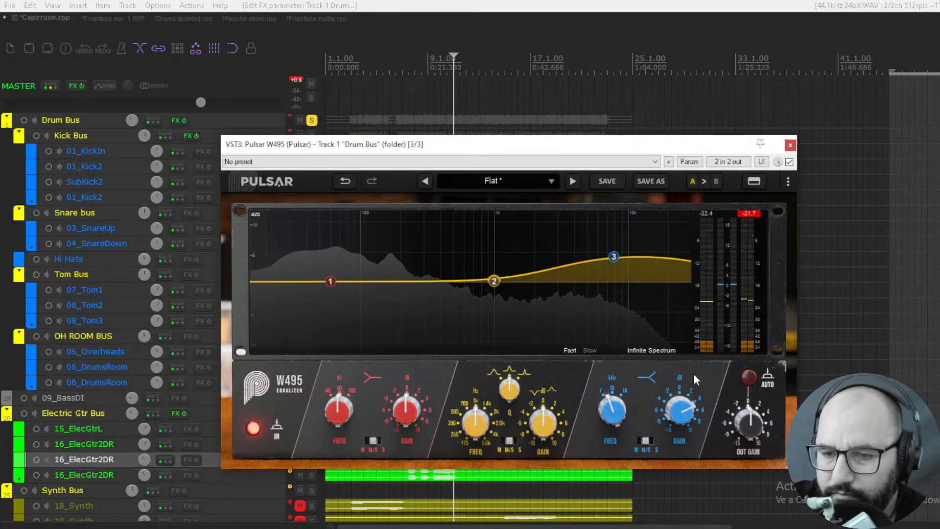
left_click_drag(683, 408, 683, 403)
mouse_move(683, 414)
left_mouse_down()
mouse_move(688, 397)
mouse_move(688, 418)
left_mouse_up()
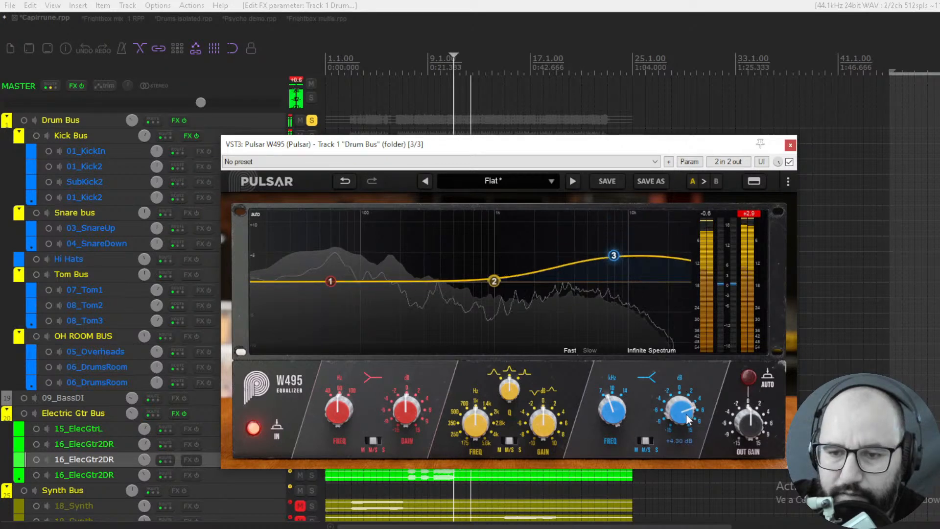
left_click(613, 255)
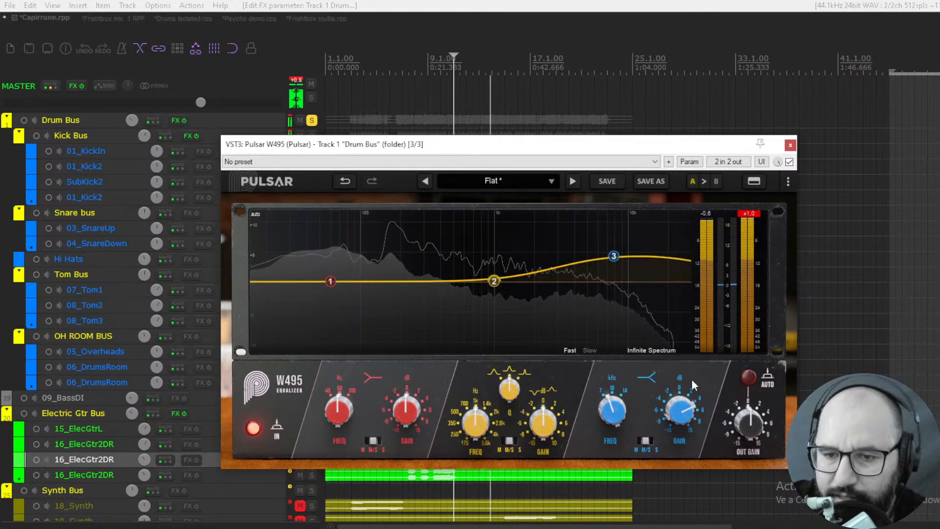
left_click(790, 162)
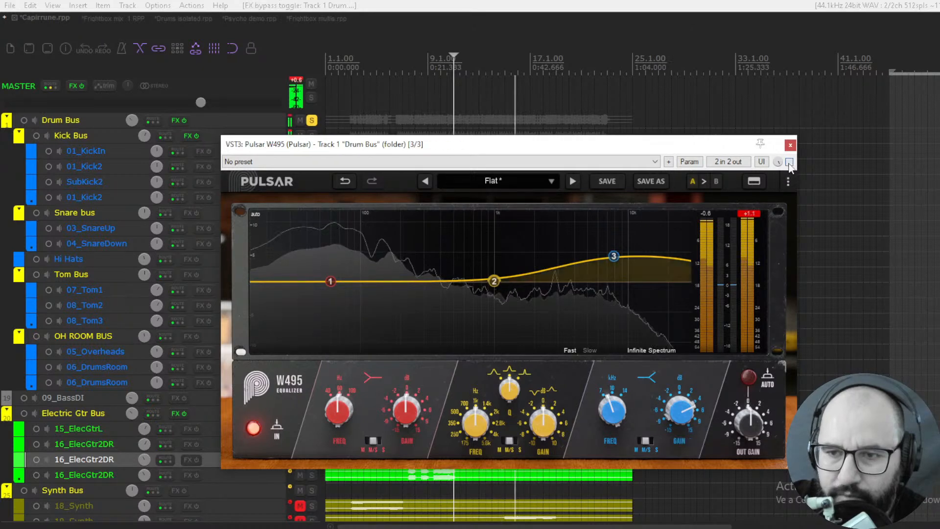
left_click(789, 162)
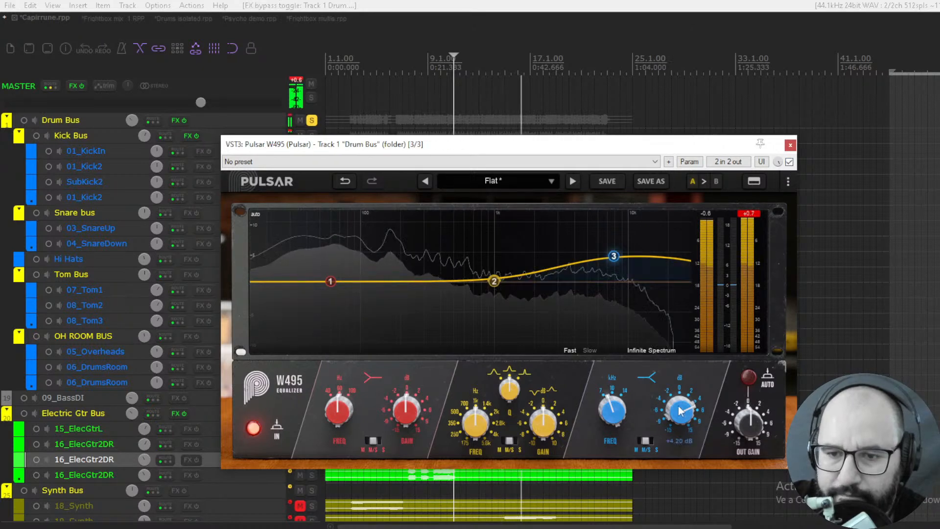
- Set the low band to about 70.7 Hz and boost it by about 1.7 dB
left_click_drag(344, 408, 345, 404)
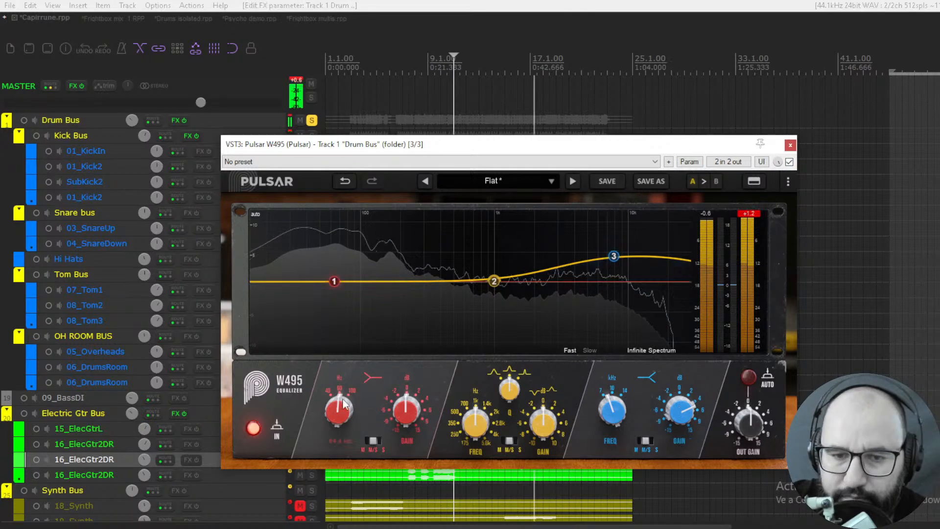
left_click_drag(405, 408, 404, 395)
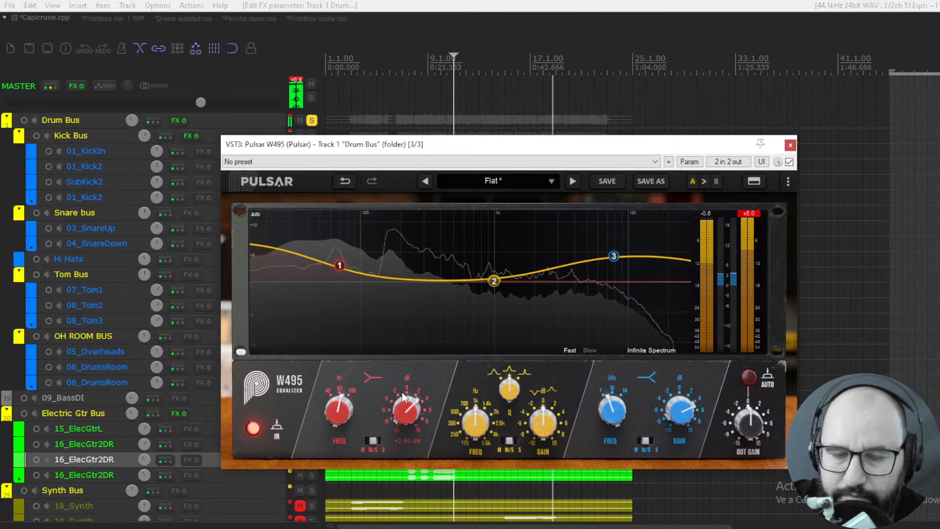
left_click_drag(403, 396, 401, 399)
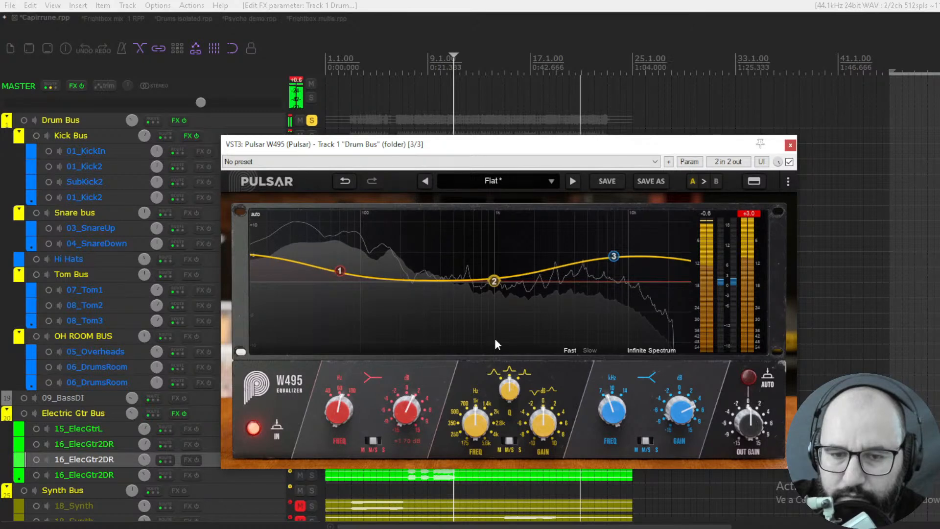
- Cut the medium band by about 3.4 dB near 398 Hz and widen it to a Q of about 1.41
left_click(494, 281)
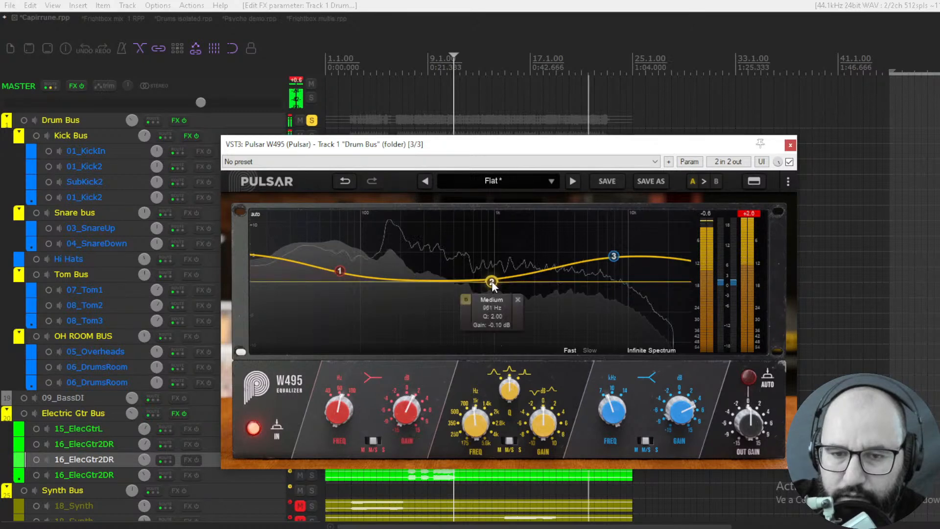
left_click_drag(491, 282, 442, 306)
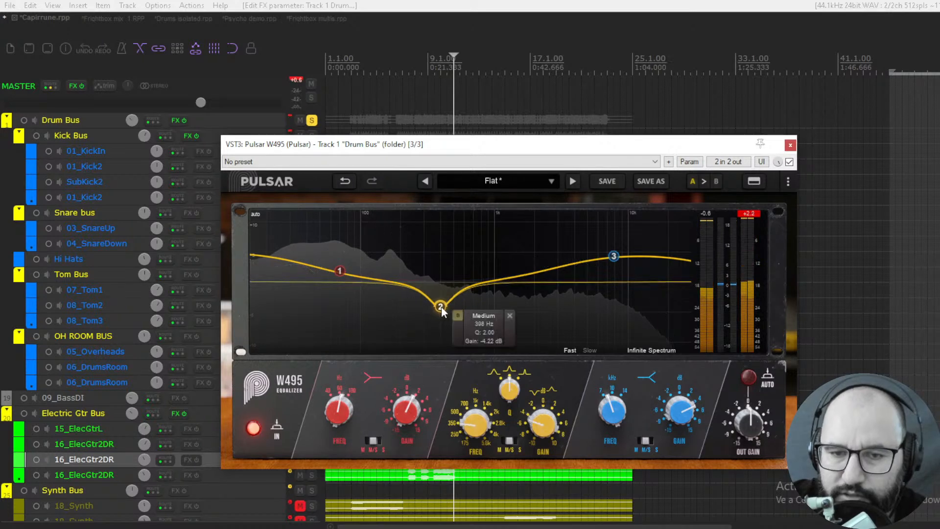
key("space")
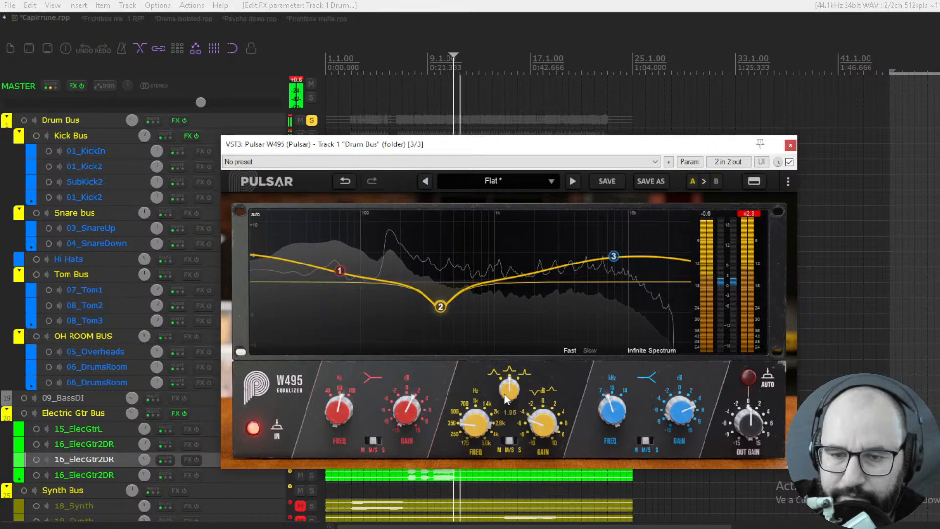
left_click_drag(507, 397, 505, 431)
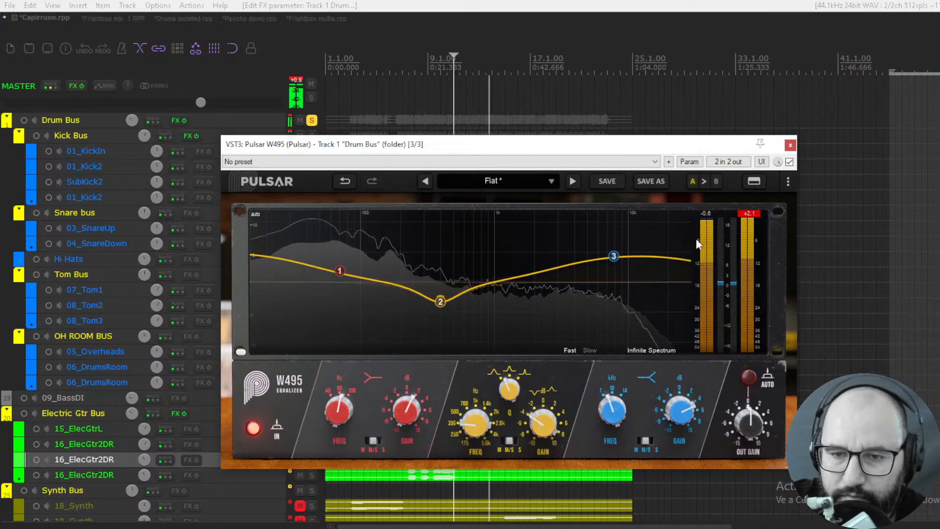
key("space")
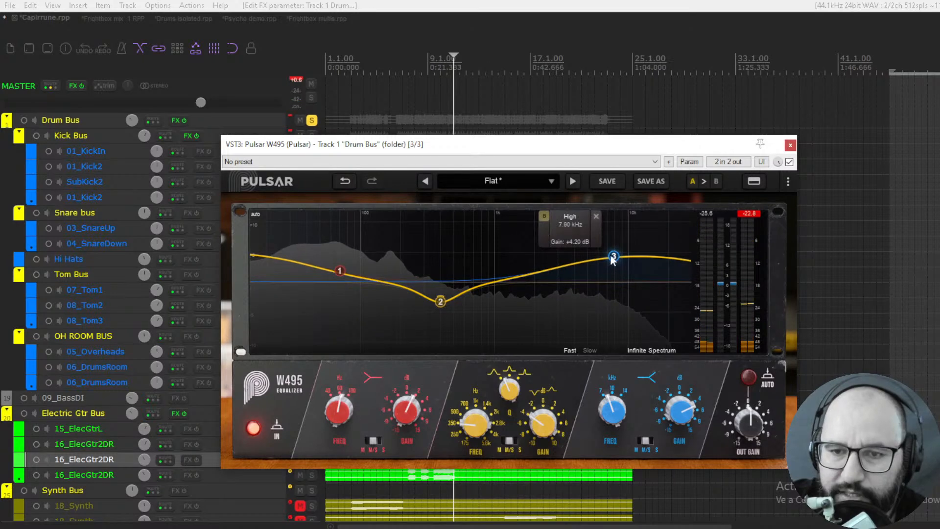
- Switch the high band to side-only and the low band to mid-only processing while the drums play
left_click(543, 218)
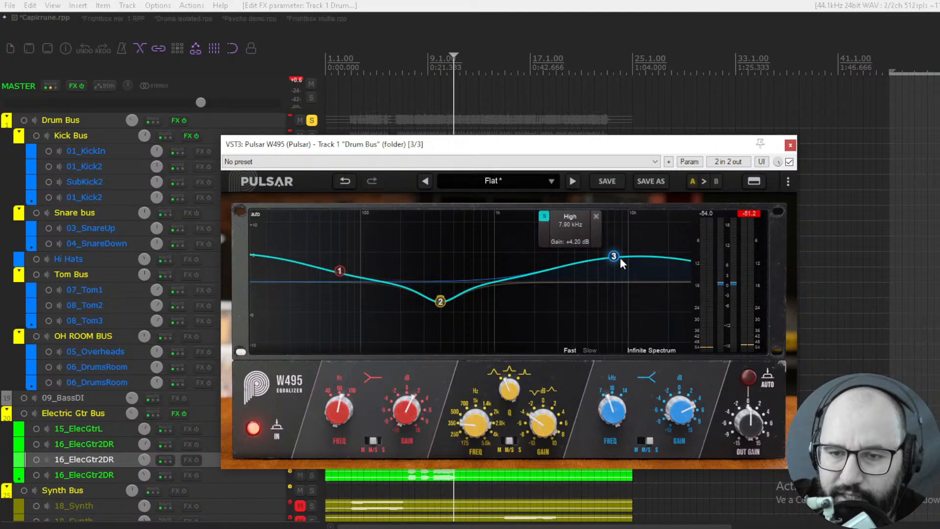
key("space")
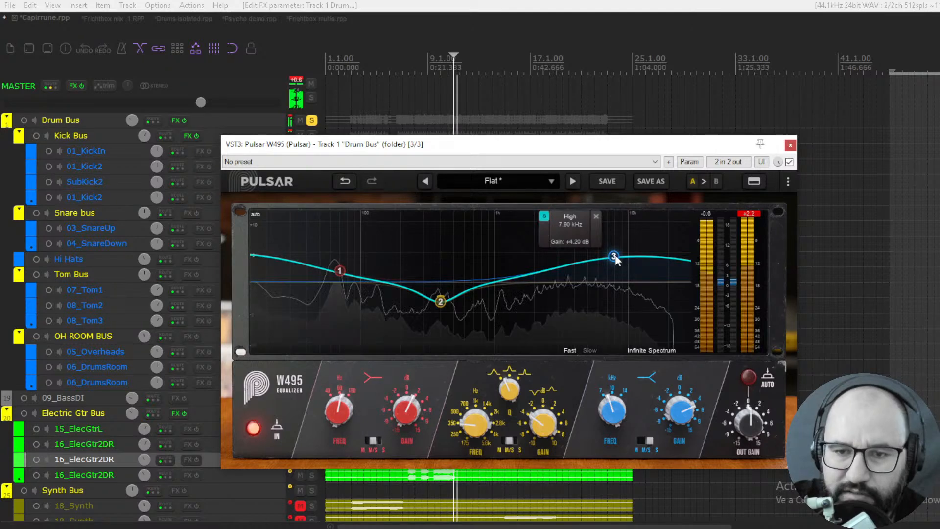
mouse_move(340, 271)
left_click(314, 228)
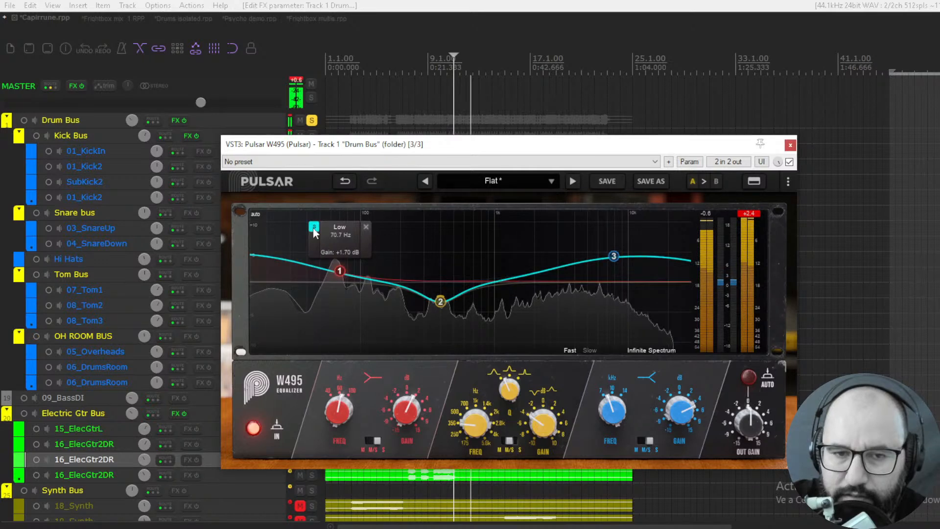
left_click(314, 227)
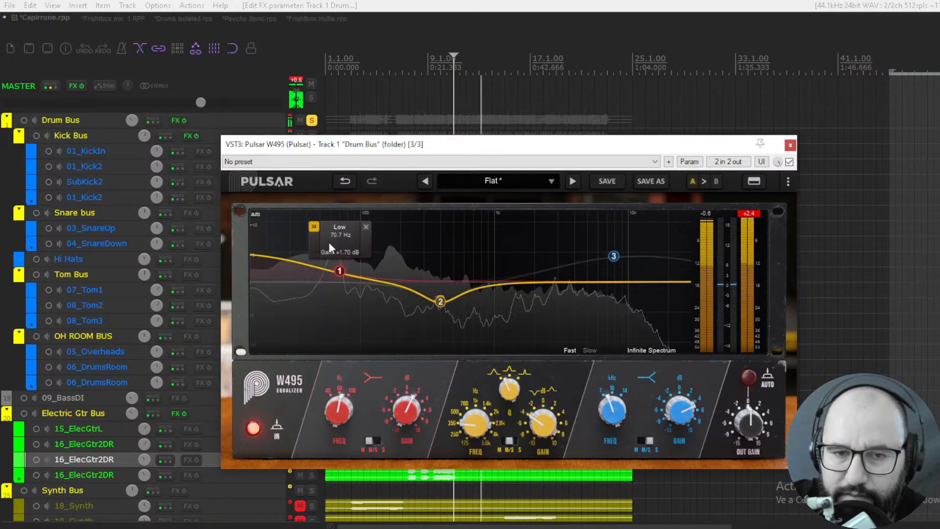
mouse_move(443, 305)
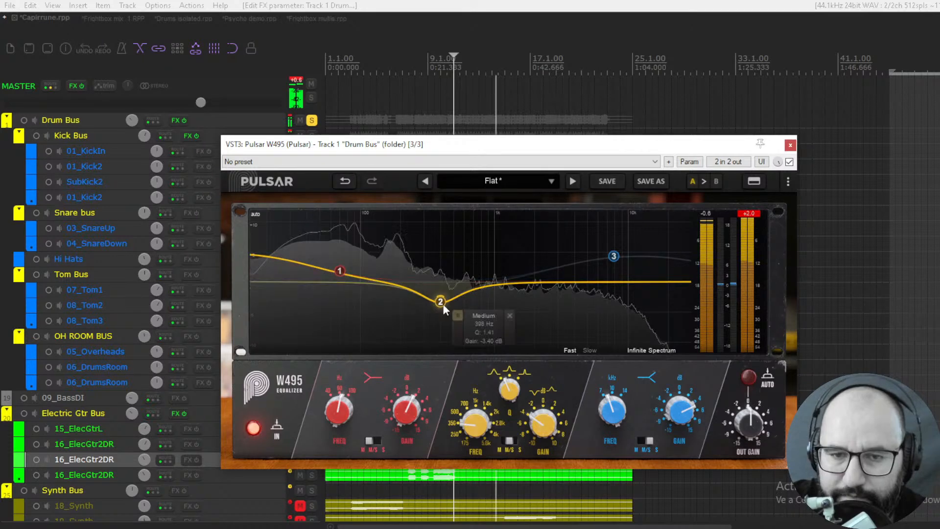
- Compare the drum bus with the W495 bypassed and active
left_click(790, 161)
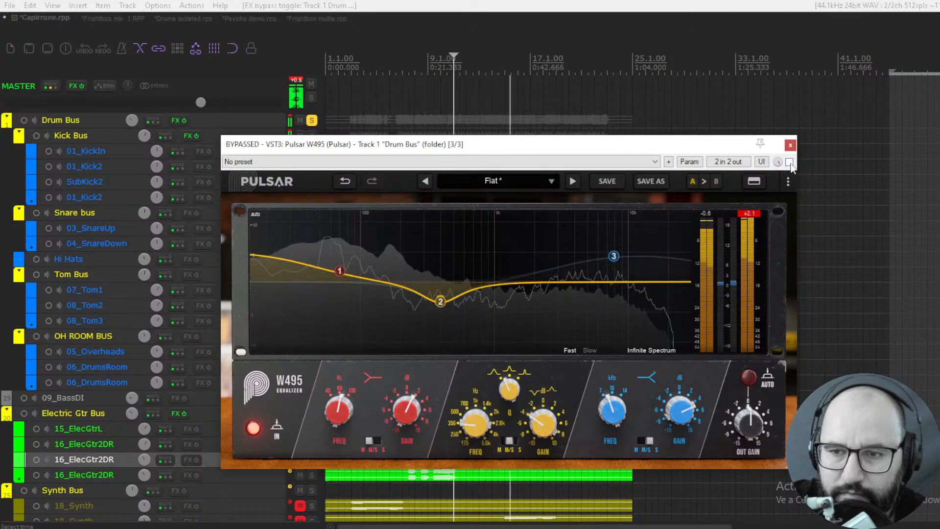
left_click(789, 162)
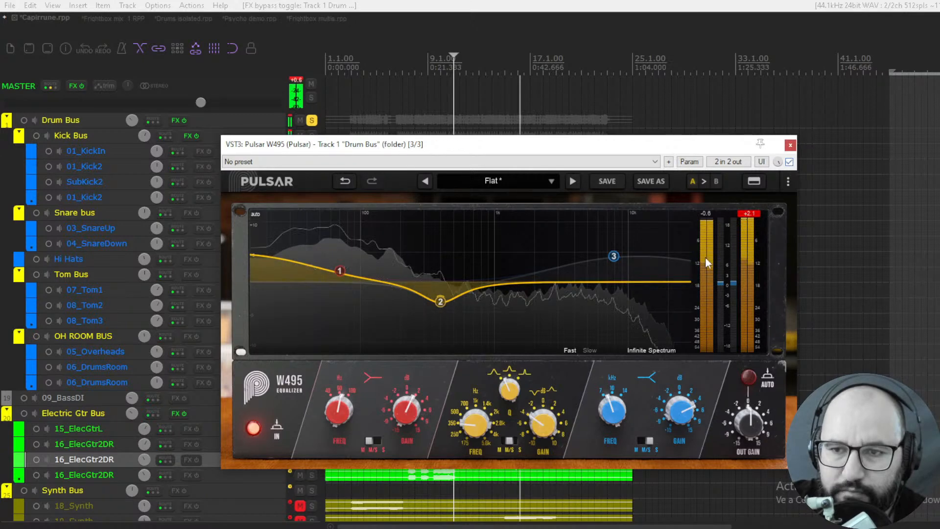
mouse_move(440, 303)
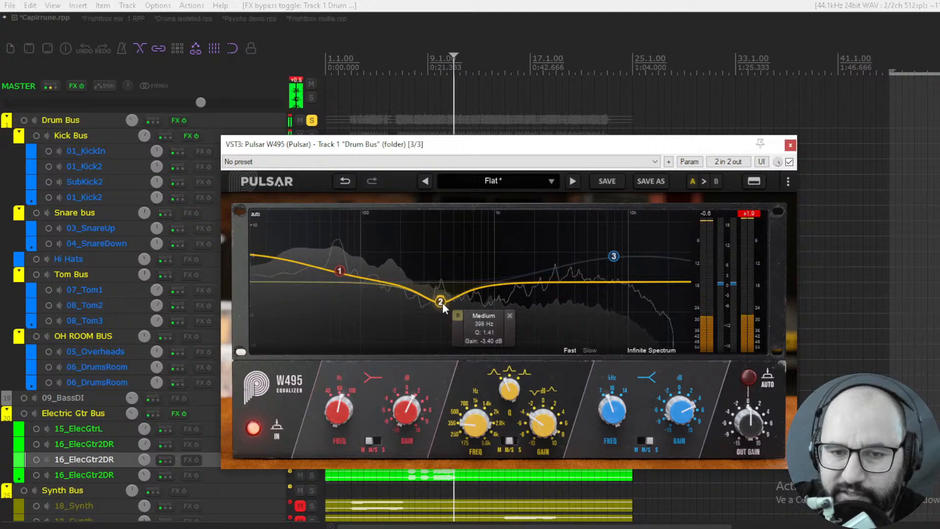
left_click(789, 162)
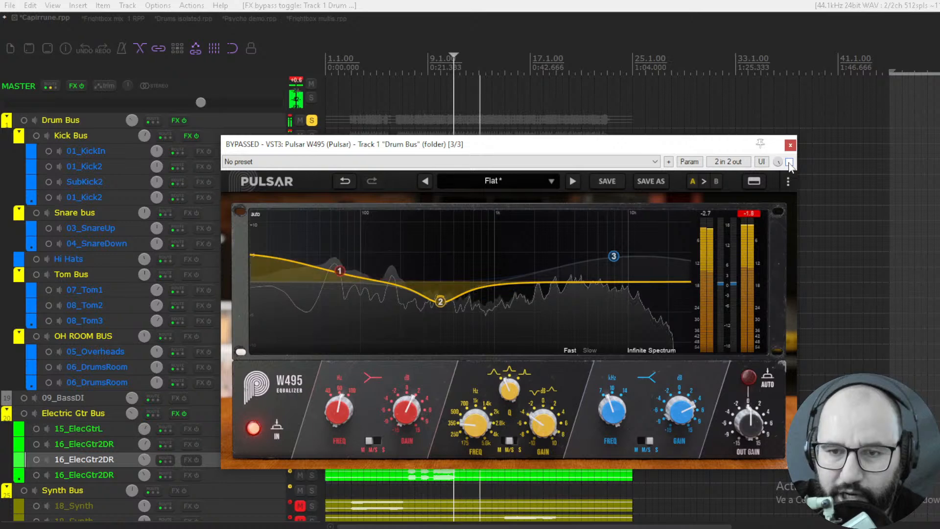
left_click(789, 162)
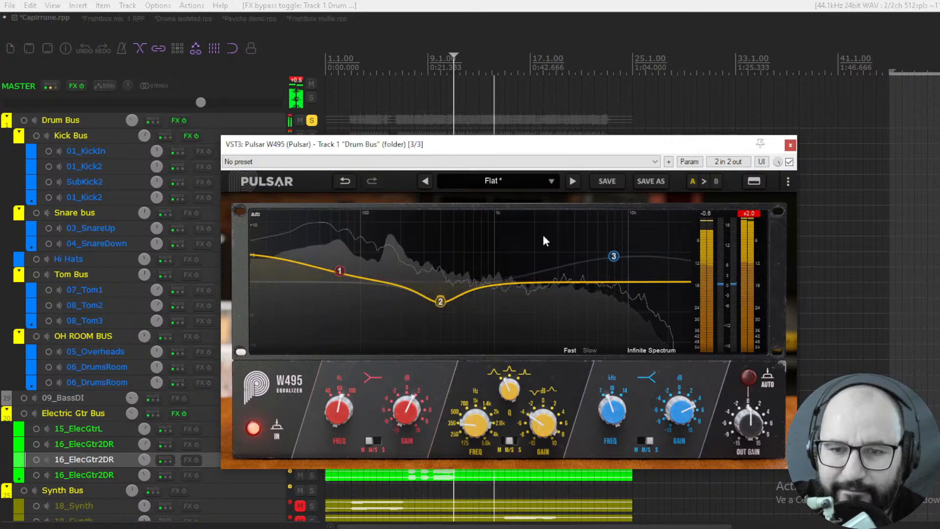
- Enable automatic output gain, comparing it with the bypassed signal and with the automatic gain off
left_click(750, 373)
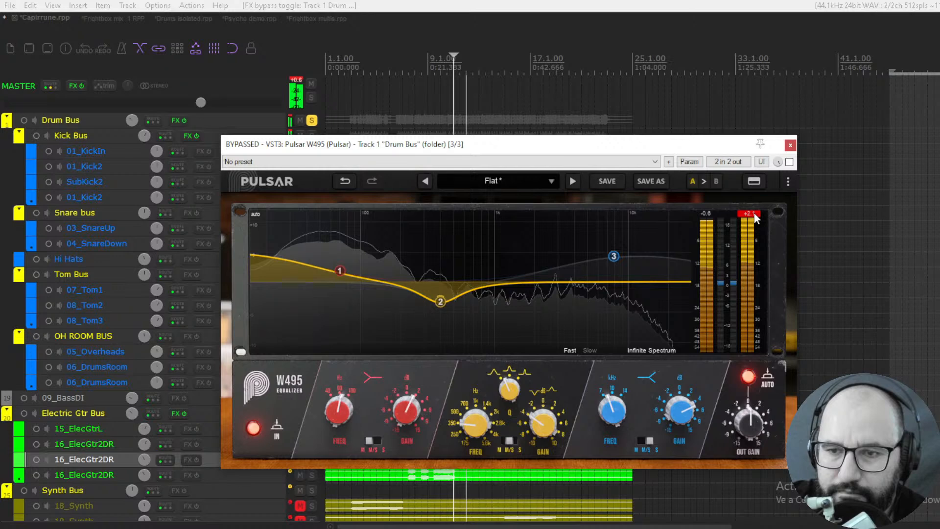
left_click(789, 162)
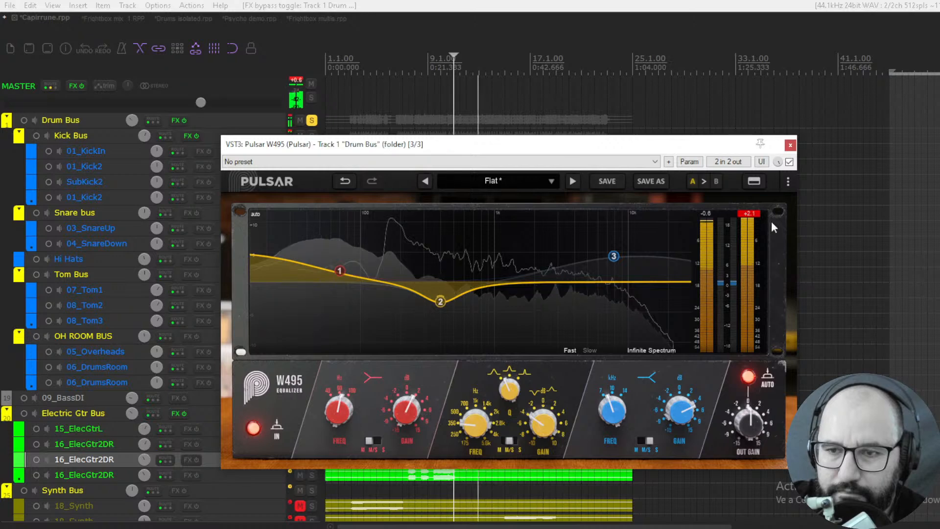
left_click(747, 378)
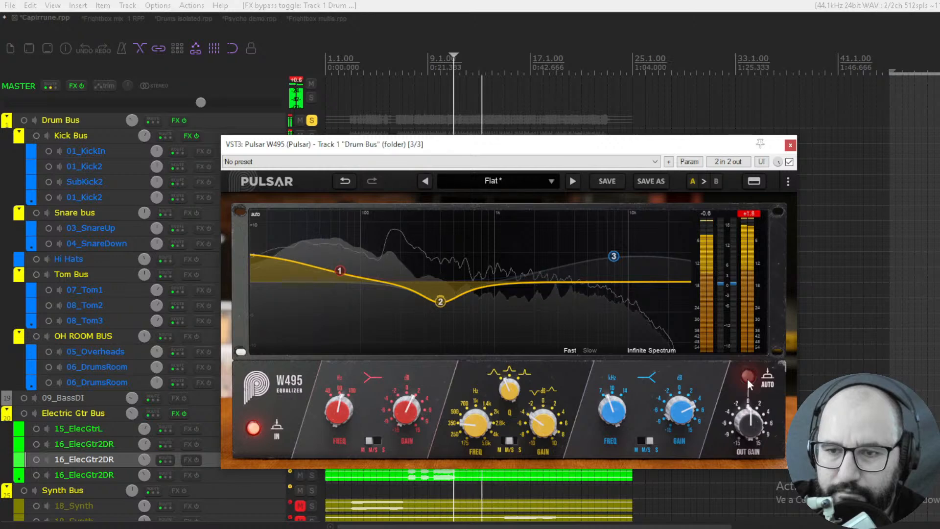
left_click(747, 377)
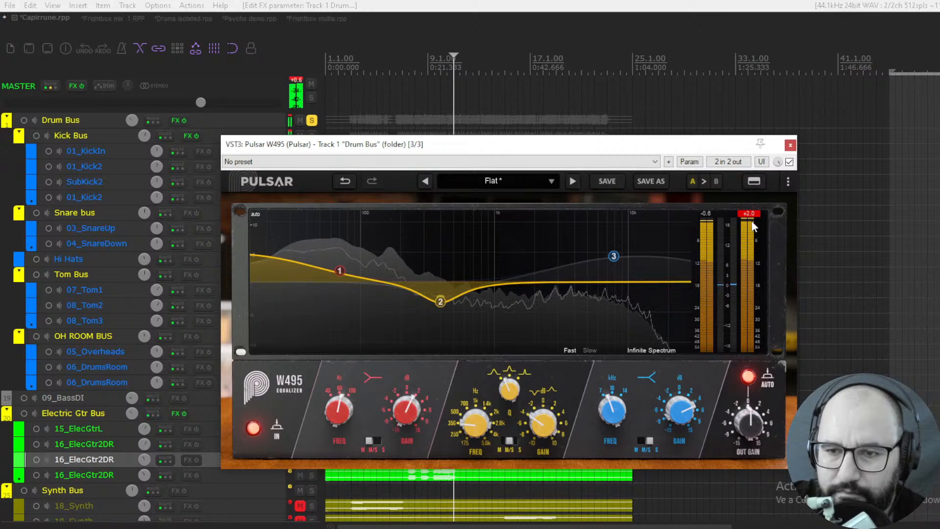
- Stop playback, close the W495 window, and unsolo the Drum Bus
key("space")
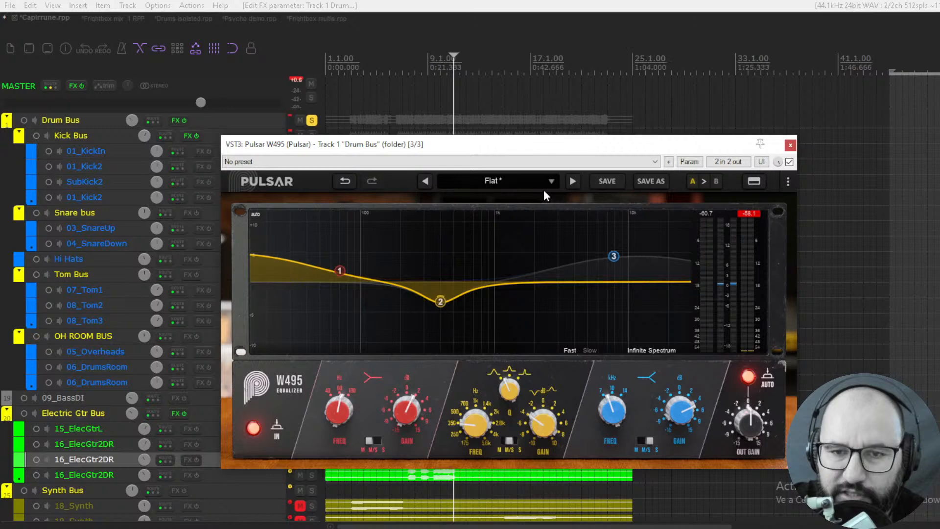
key("Escape")
left_click(311, 136)
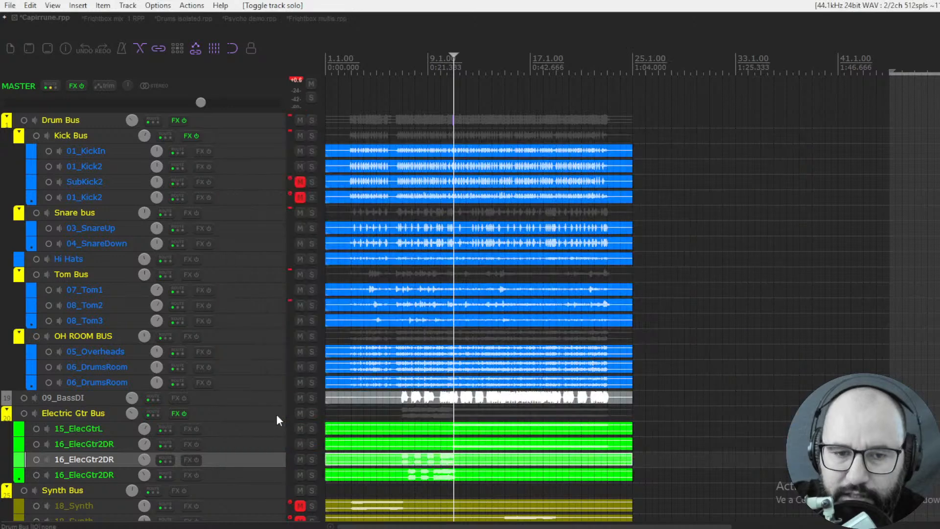
- Solo the Electric Gtr Bus and open its Pulsar W495 with the guitars playing
left_click(311, 413)
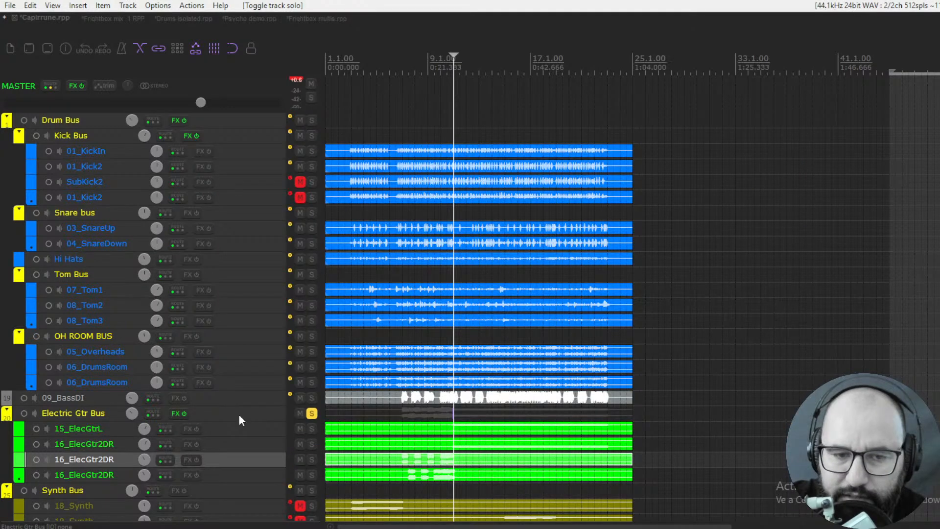
right_click(180, 414)
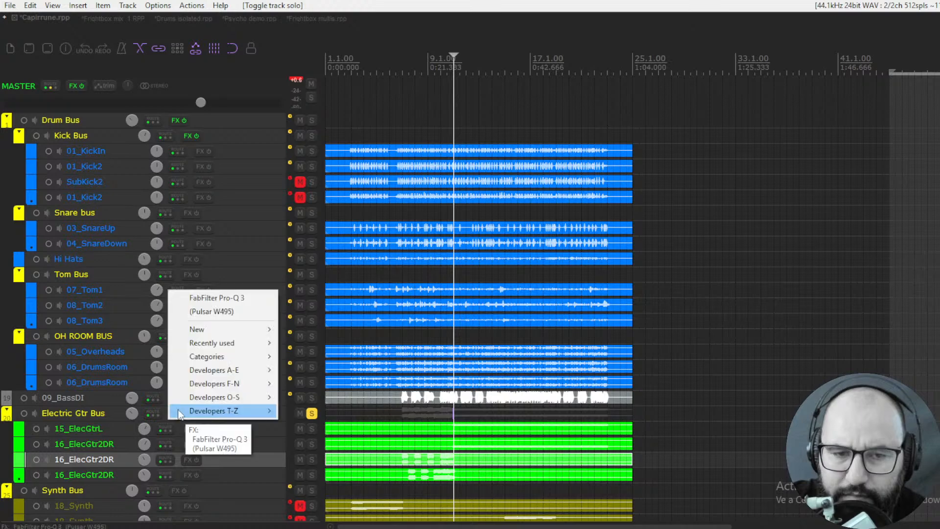
left_click(210, 312)
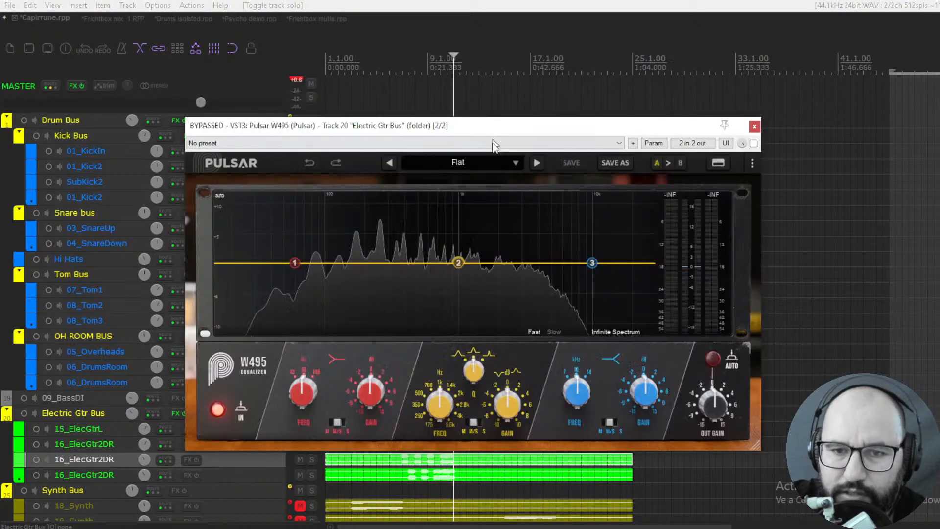
left_click_drag(493, 120, 496, 138)
key("space")
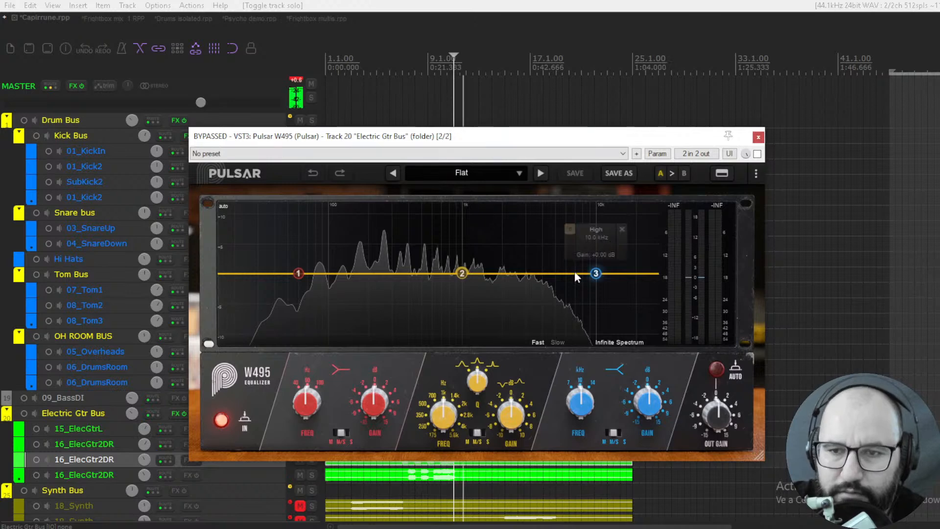
- Activate the W495 on the guitar bus and boost its high band about 5.9 dB at 7 kHz with automatic output gain
left_click(758, 154)
left_click_drag(596, 273, 575, 239)
left_click(716, 368)
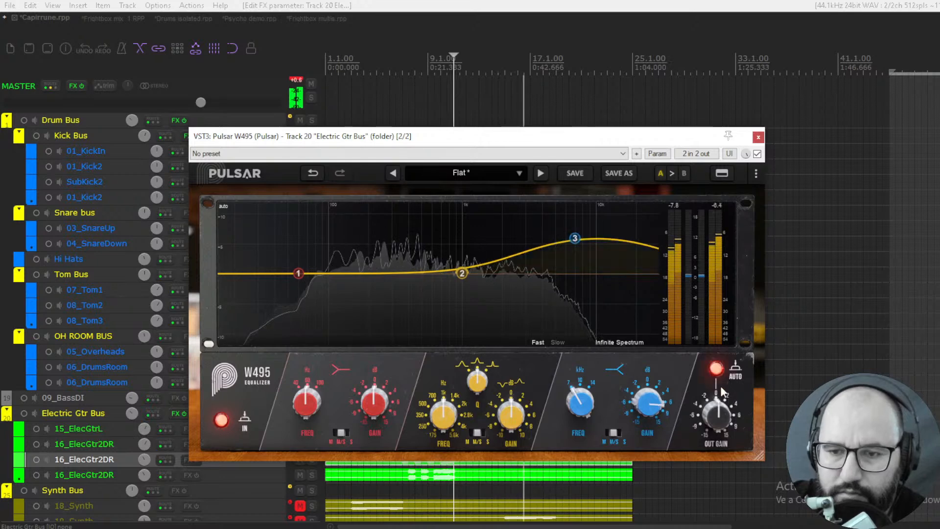
- Compare the guitar bus with the W495 bypassed and active
left_click(757, 153)
left_click(757, 154)
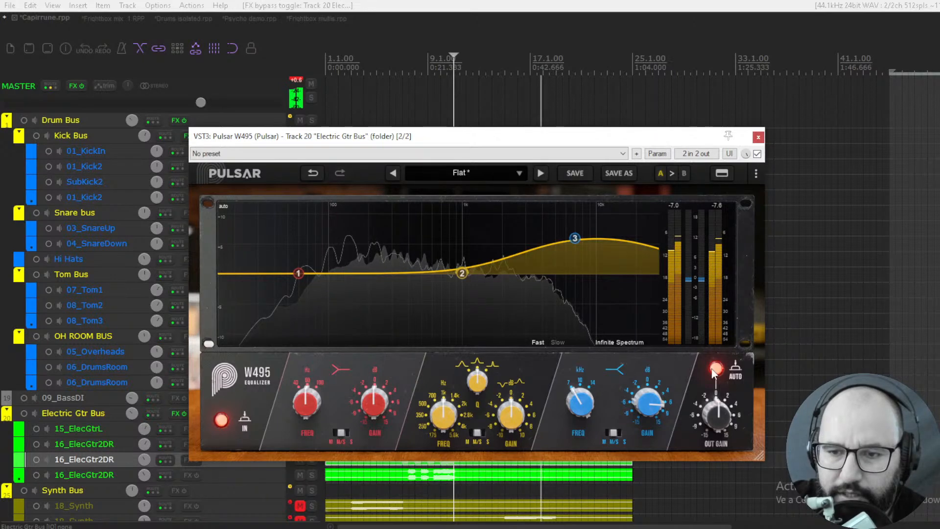
mouse_move(574, 238)
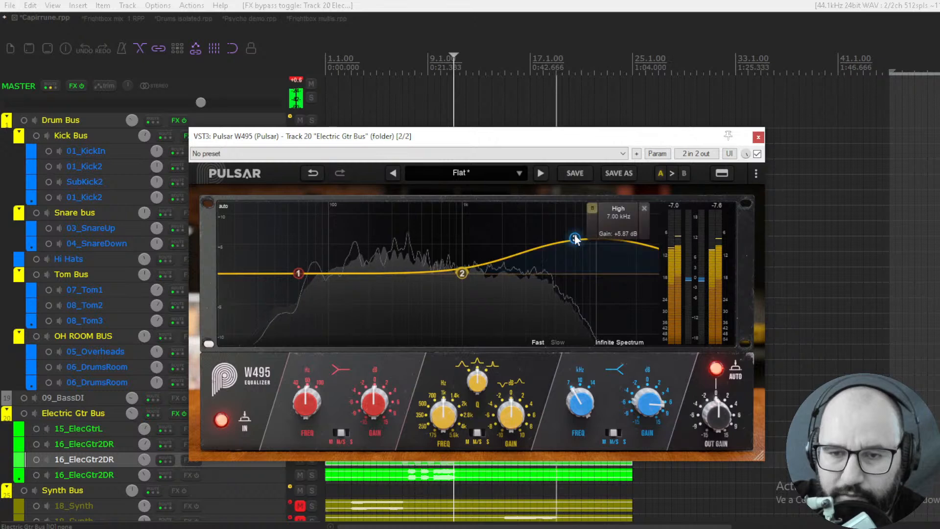
left_click(756, 153)
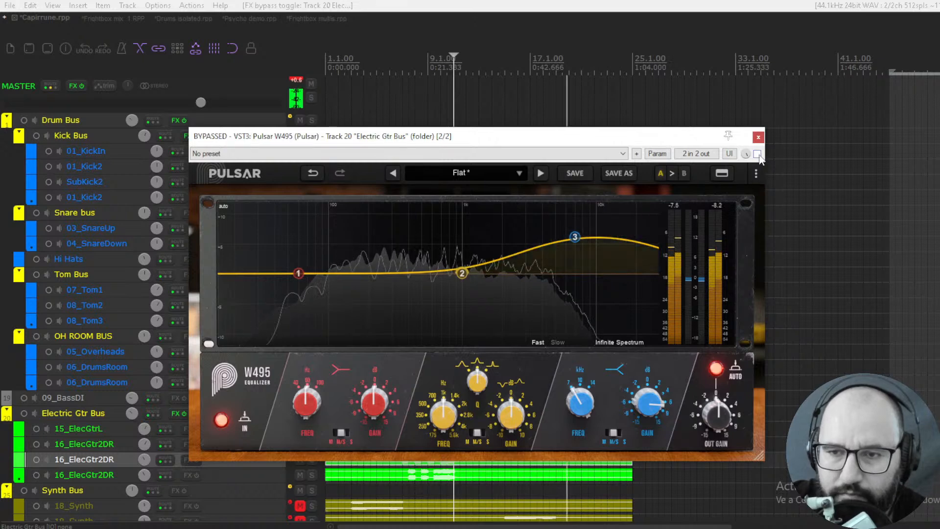
left_click(757, 154)
- Set the guitar bus W495's medium band to about -0.5 dB at 206 Hz and compare it with the bypassed signal
mouse_move(463, 275)
left_click_drag(460, 273, 370, 276)
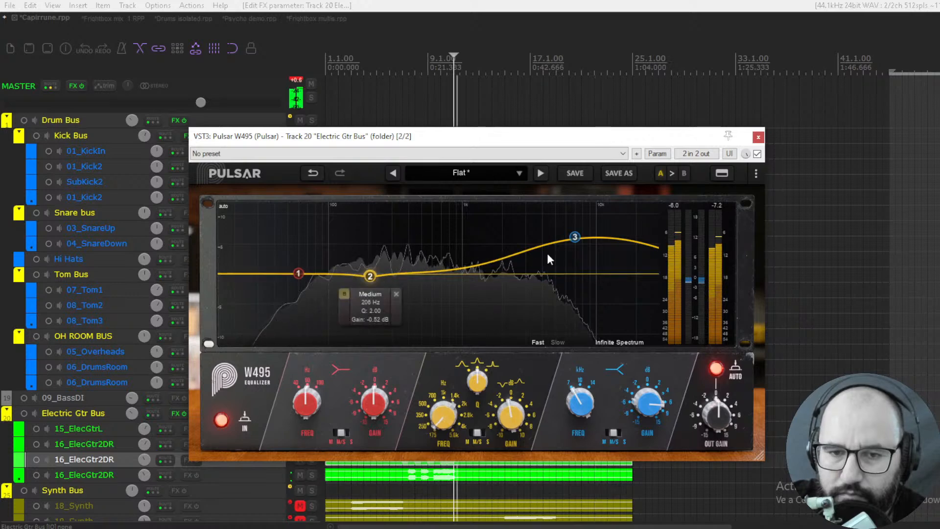
left_click(757, 154)
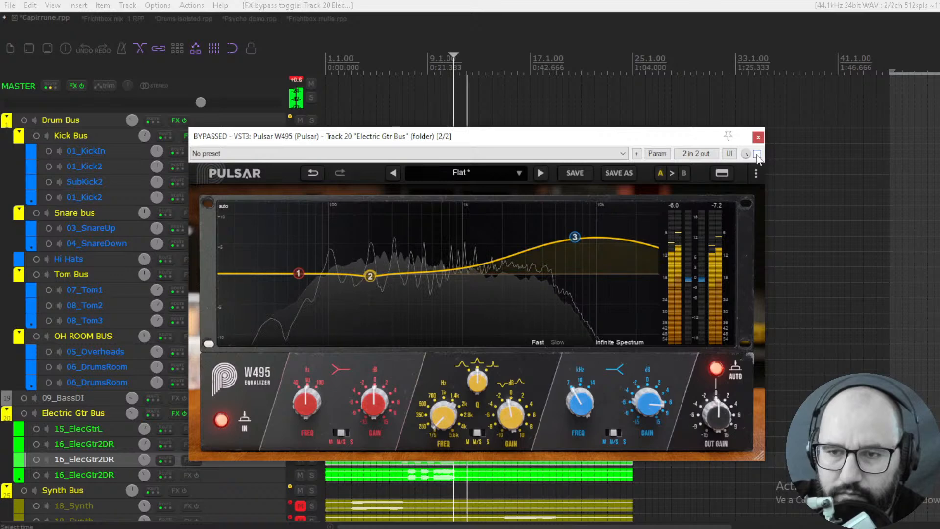
left_click(757, 154)
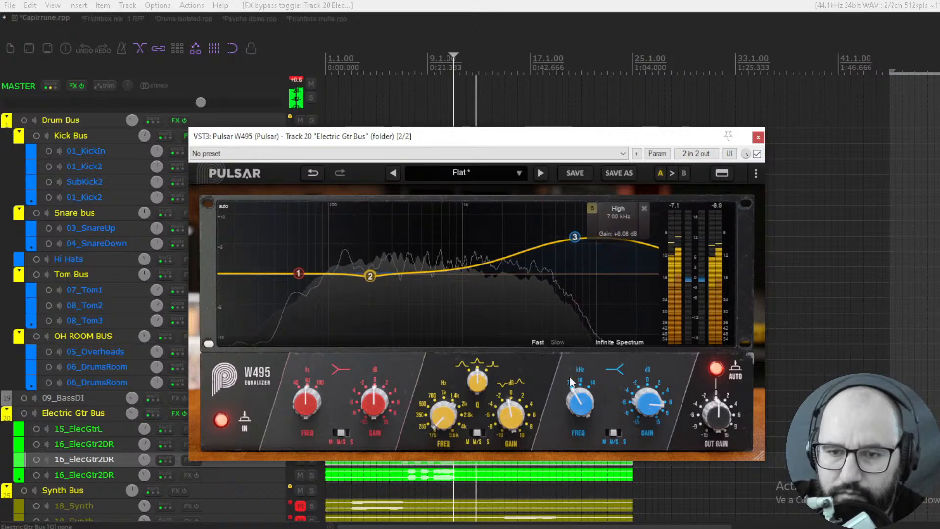
- Raise the high band's boost further on the guitar bus W495, keeping its frequency at 7 kHz
mouse_move(570, 381)
left_mouse_down()
mouse_move(586, 340)
mouse_move(589, 267)
mouse_move(579, 387)
left_mouse_up()
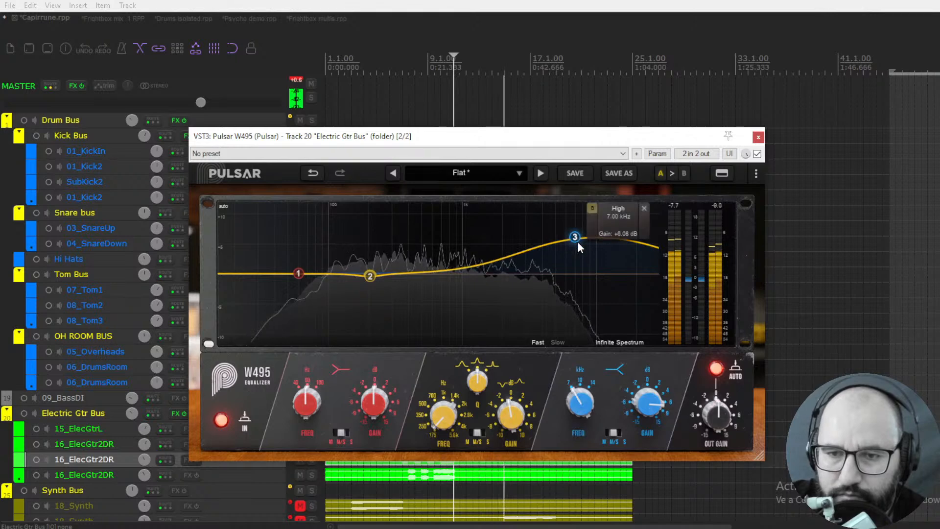
mouse_move(576, 238)
left_mouse_down()
mouse_move(573, 216)
mouse_move(571, 225)
left_mouse_up()
- Bypass and close the guitar bus W495, and unsolo the Electric Gtr Bus
left_click(757, 153)
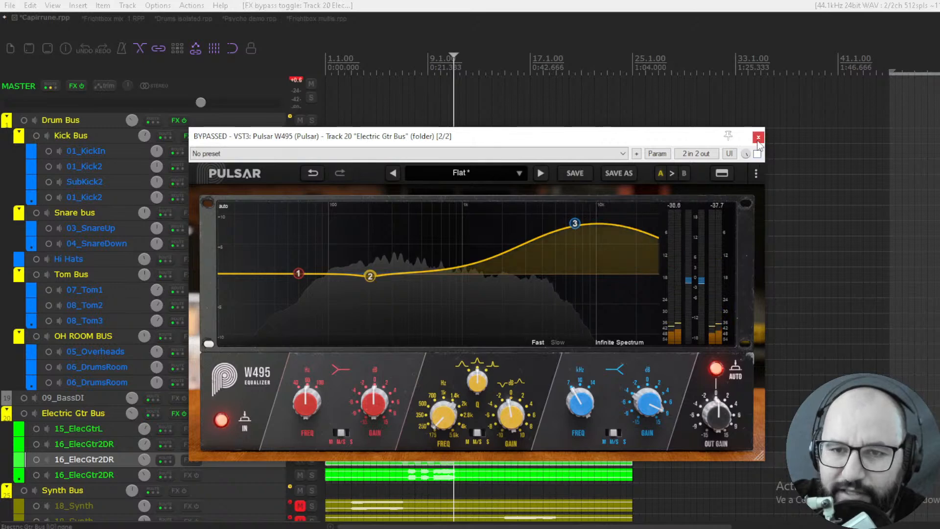
left_click(758, 137)
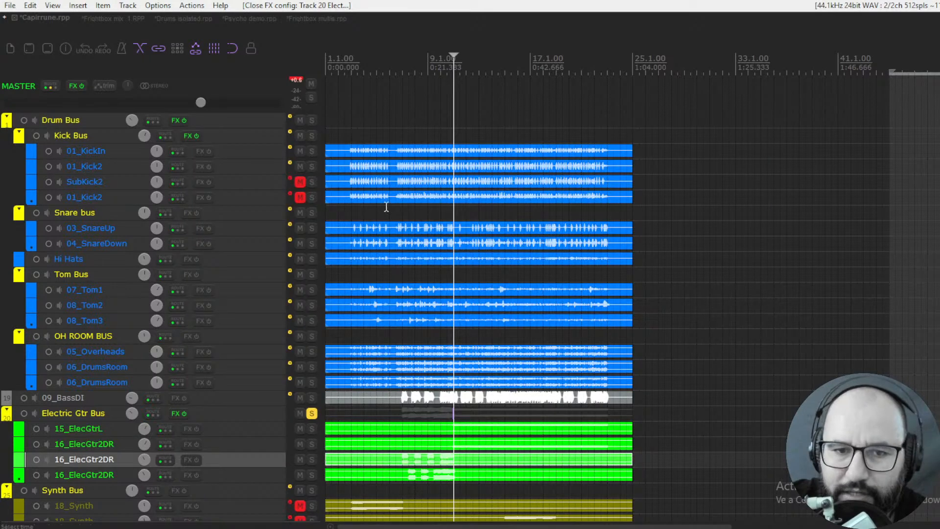
left_click(312, 414)
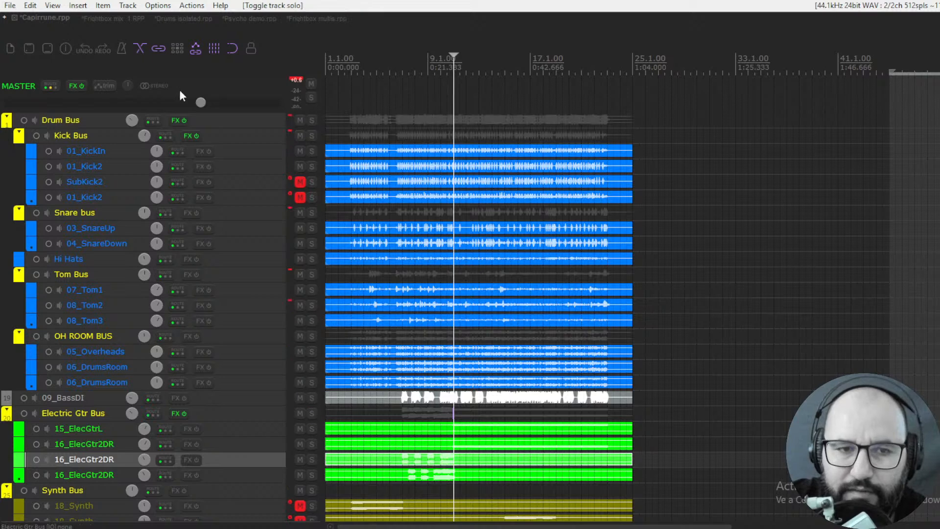
- Open the Pulsar W495 on the master track and start playback of the full mix
right_click(72, 86)
left_click(88, 97)
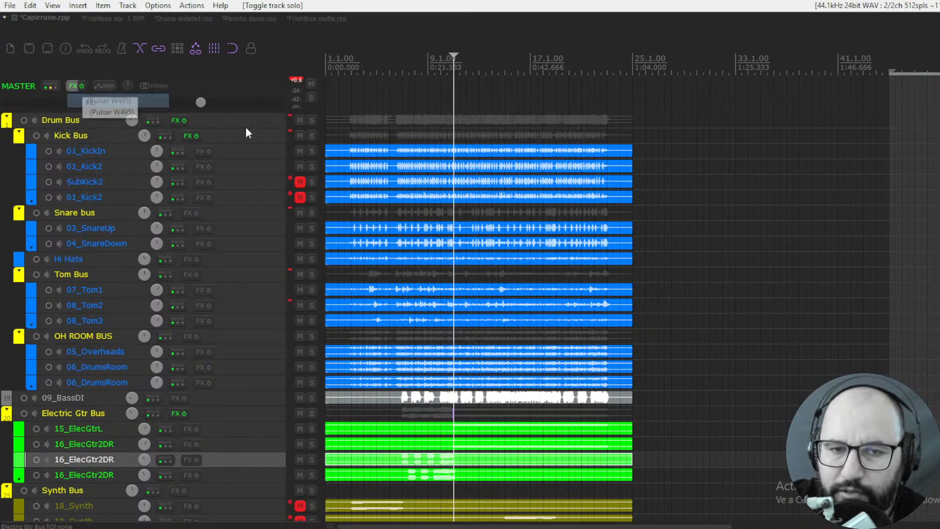
left_click_drag(529, 114, 434, 118)
left_click_drag(556, 111, 536, 118)
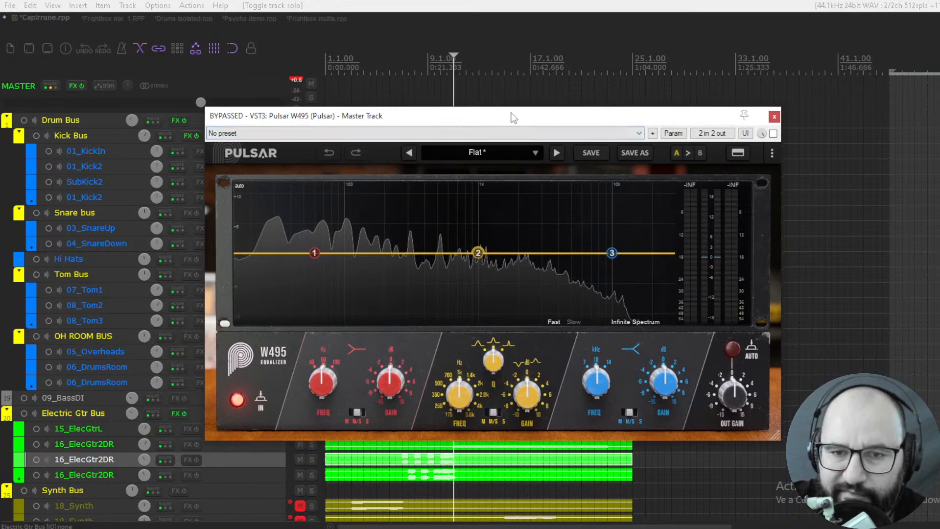
key("space")
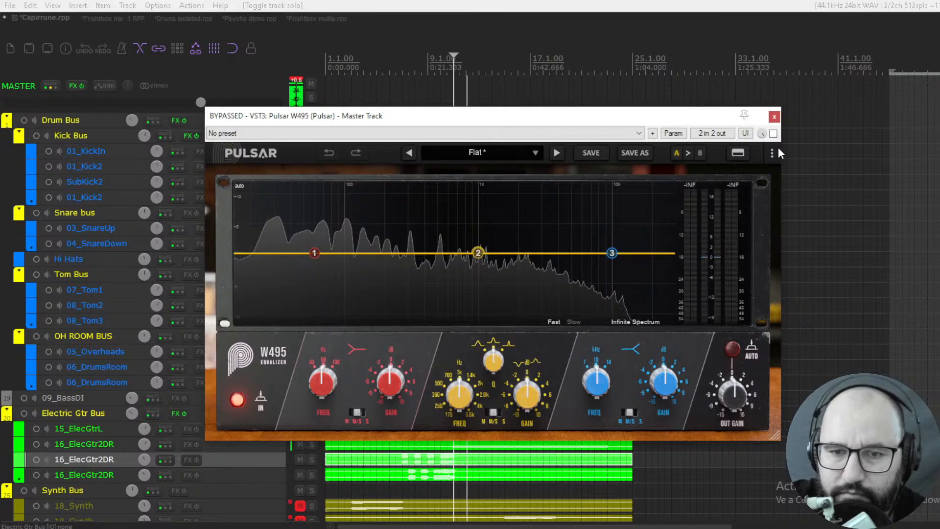
- Activate the master W495 and gently boost its high band
left_click(773, 133)
left_click_drag(611, 258, 590, 247)
mouse_move(591, 247)
left_mouse_down()
mouse_move(594, 231)
mouse_move(598, 242)
left_mouse_up()
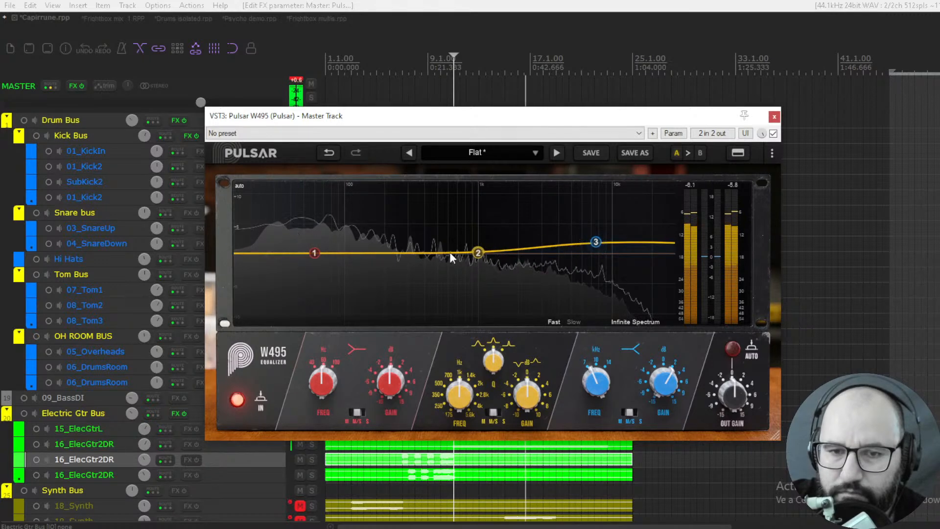
- Slightly boost the master W495's low band with automatic output gain enabled, and compare it with the bypassed mix
mouse_move(314, 252)
left_mouse_down()
mouse_move(333, 244)
mouse_move(324, 243)
left_mouse_up()
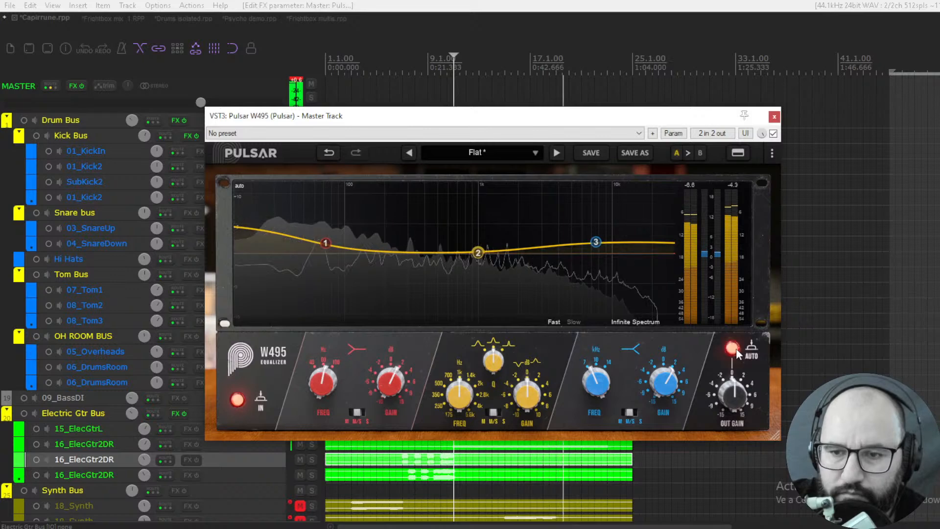
left_click(774, 133)
left_click(773, 134)
- Increase the high-band and low-band boosts on the master W495, and stop playback
left_click_drag(596, 242, 591, 234)
left_click_drag(325, 244, 330, 235)
key("space")
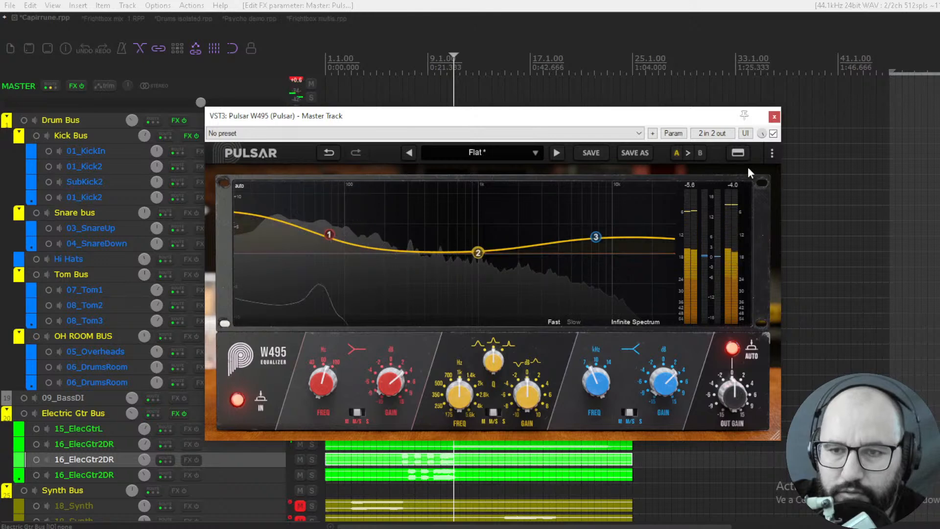
- Replay the full mix and compare it with the master W495 bypassed and active
key("space")
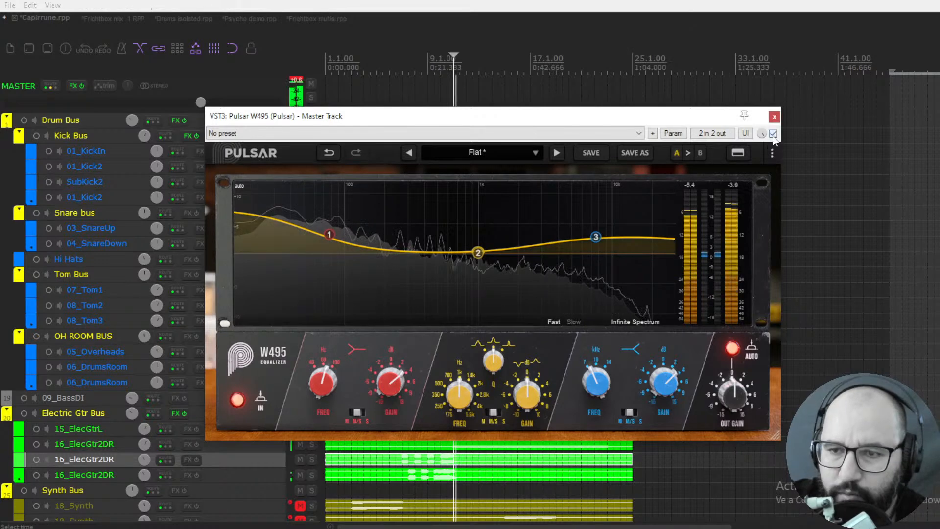
left_click(772, 136)
left_click(772, 136)
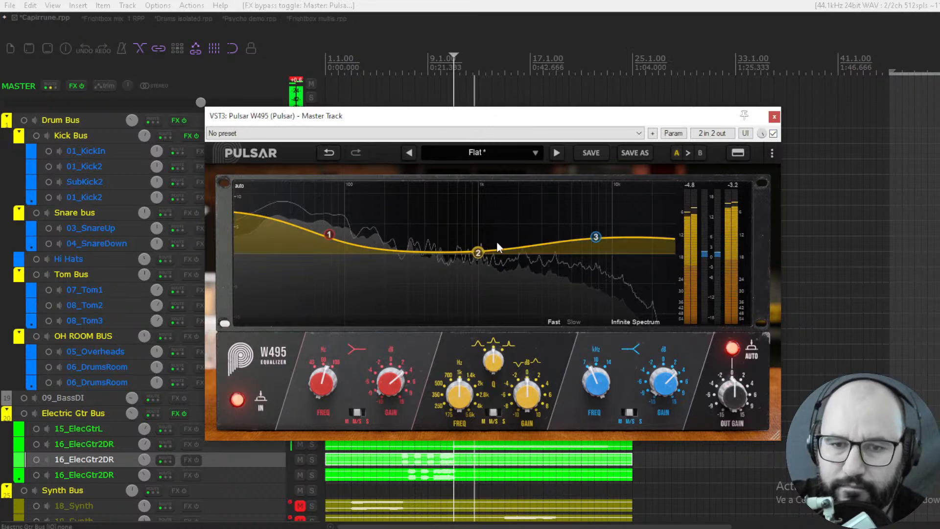
left_click(774, 135)
left_click(774, 134)
- Stop playback, and bypass and close the W495 on the master track
key("space")
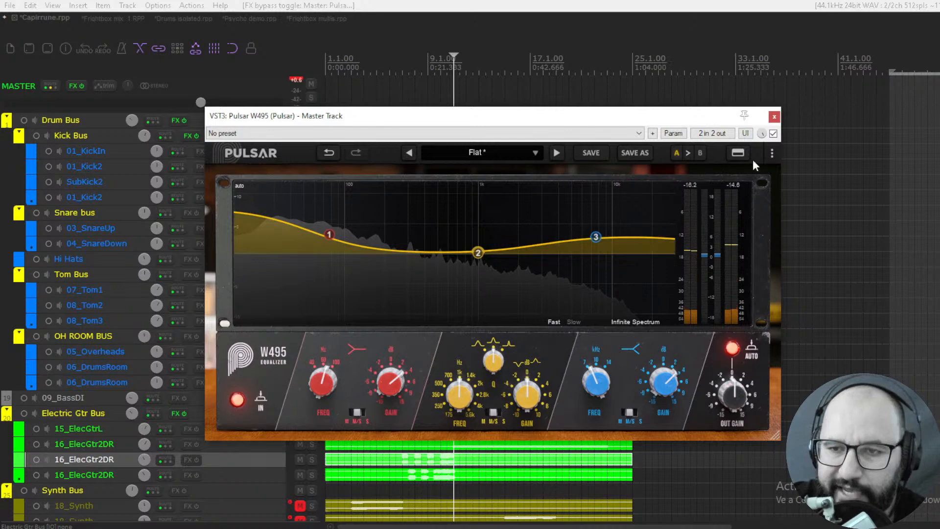
left_click(773, 135)
left_click(774, 117)
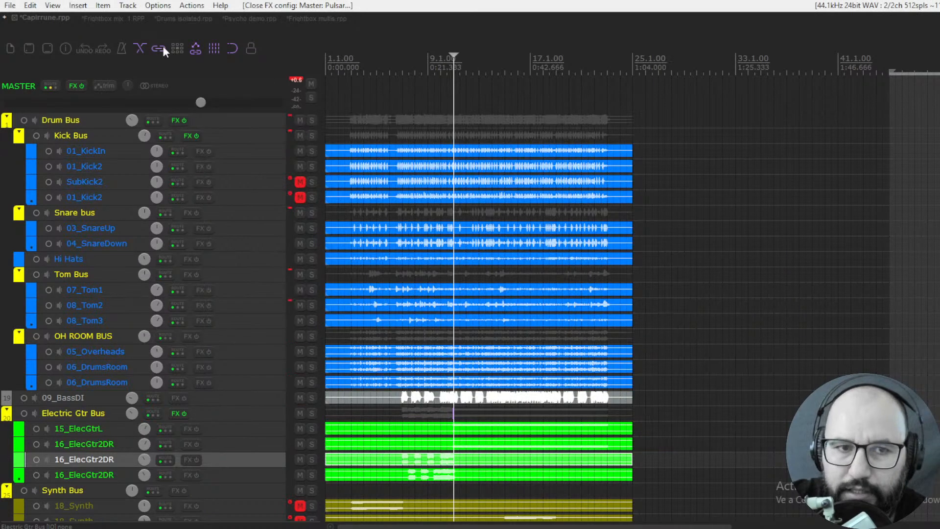
- Switch to the Frightbox mix_1 project and bring the VOCALS track's RX 10 Repair Assistant window to the front
left_click(122, 20)
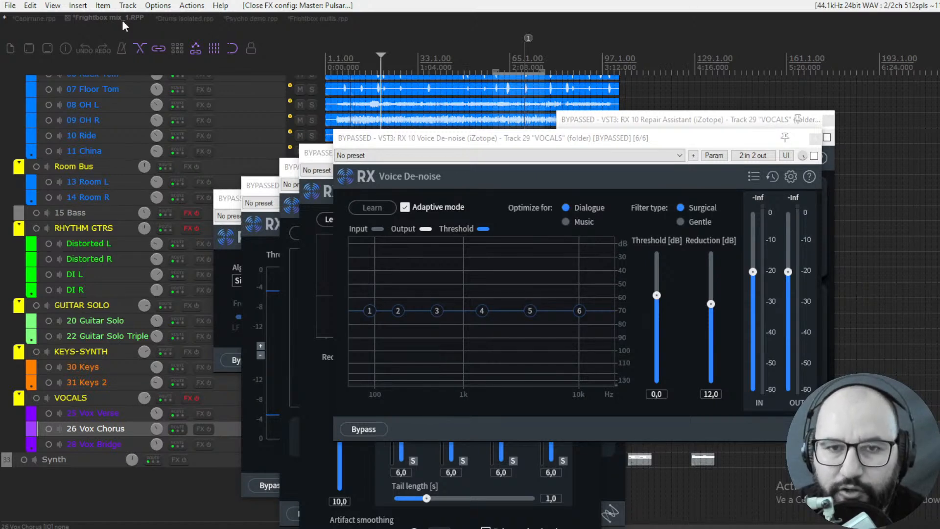
left_click(641, 123)
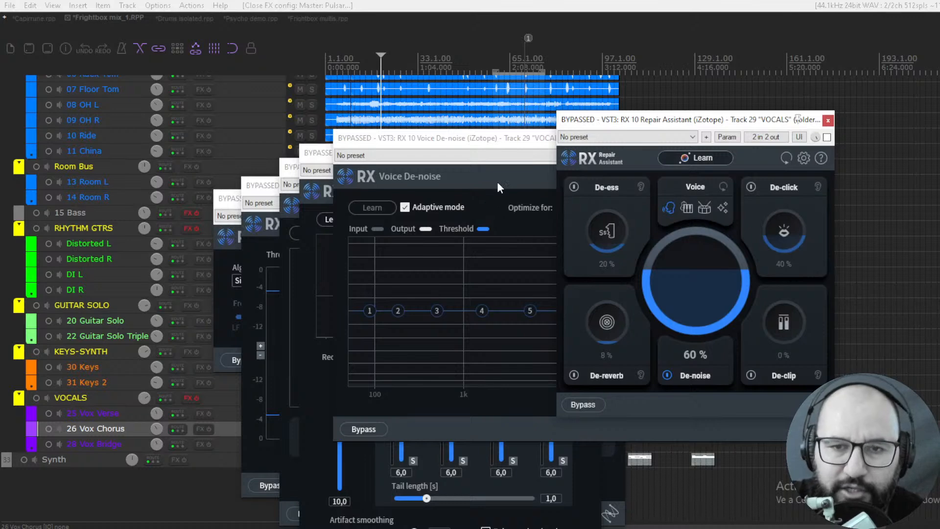
left_click_drag(727, 123, 712, 128)
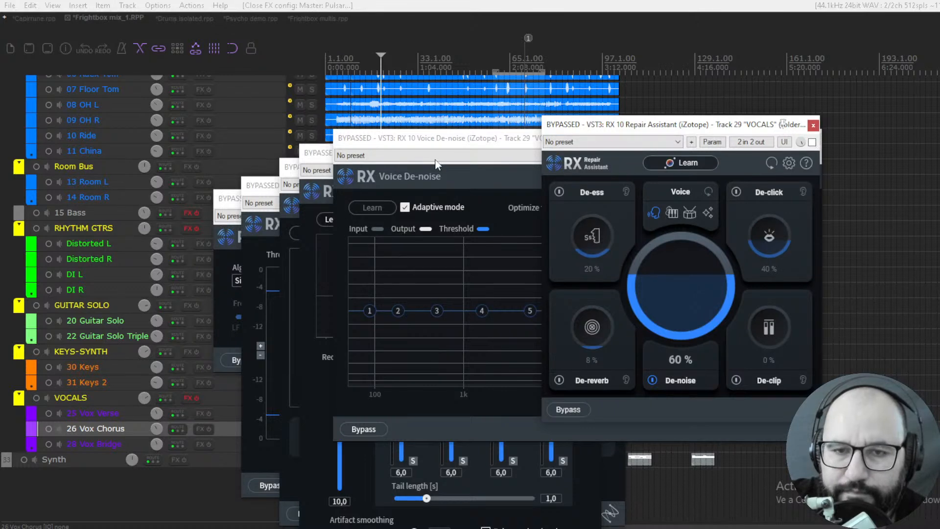
- Bring the RX 10 Voice De-noise, De-reverb, De-hum, De-clip and De-click windows to the front one after another
left_click(471, 142)
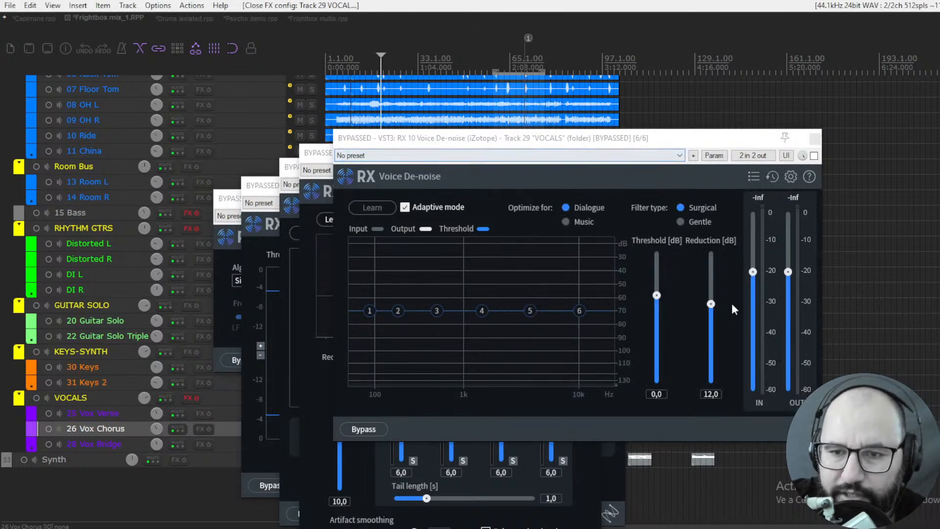
left_click(317, 159)
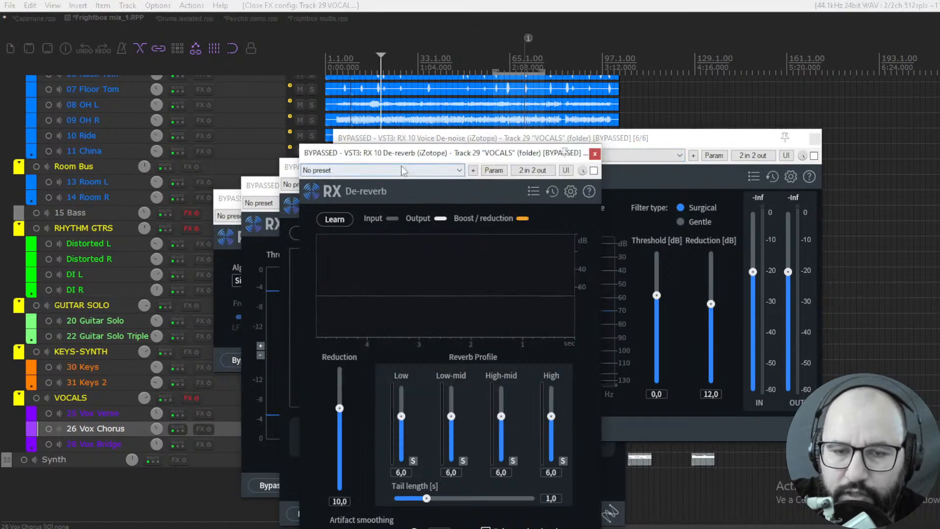
left_click(292, 174)
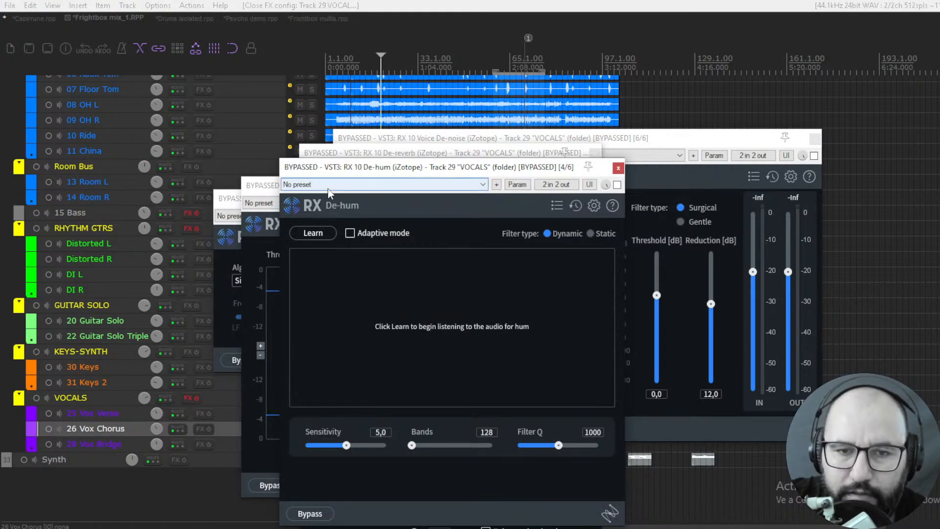
left_click(263, 187)
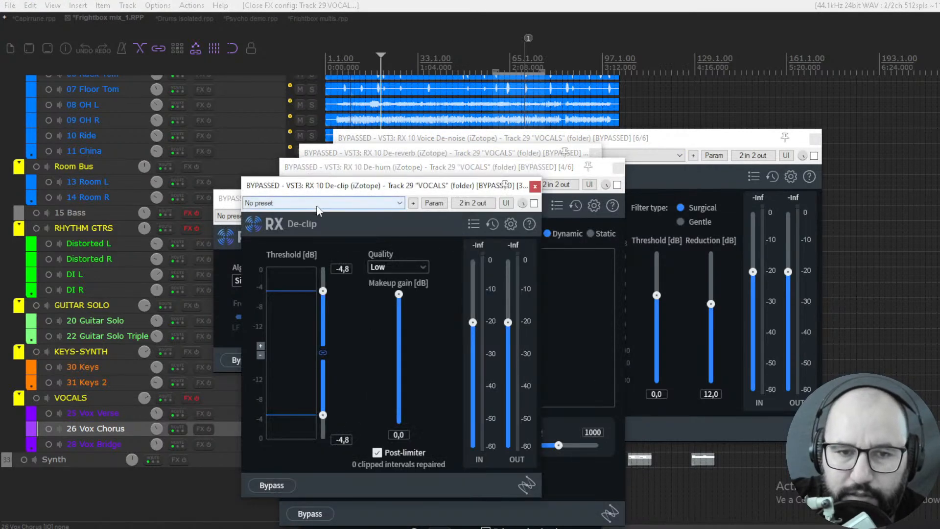
left_click(228, 203)
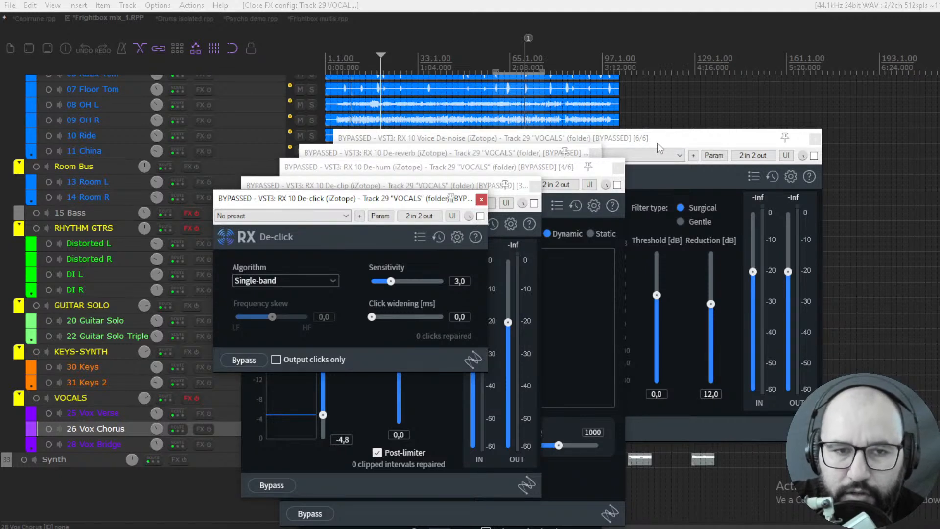
- View the Drum Bus's MixBox plugin in the Drums isolated project, and return to the Capirrune project
left_click(186, 21)
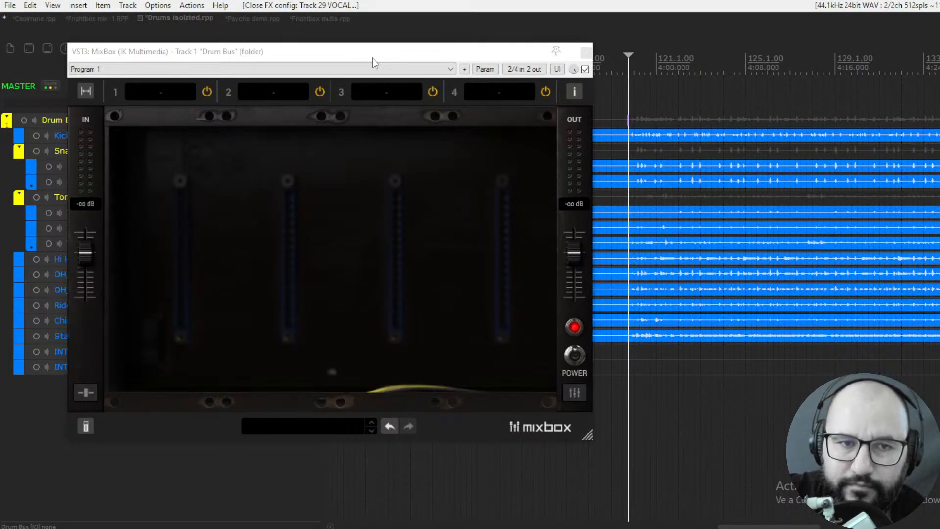
left_click(42, 18)
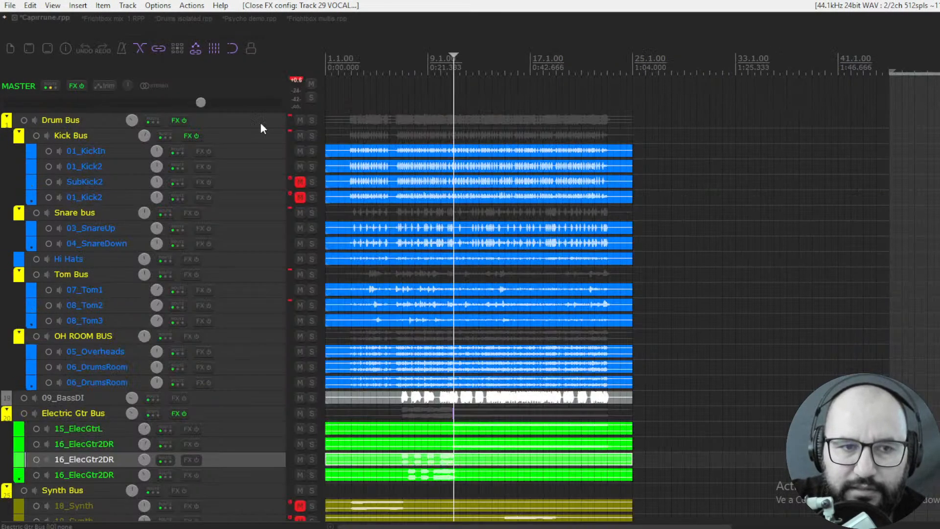
- Solo the Kick Bus and unmute its SubKick2 track and the 01_Kick2 track below it
left_click(311, 136)
left_click(300, 182)
left_click(300, 196)
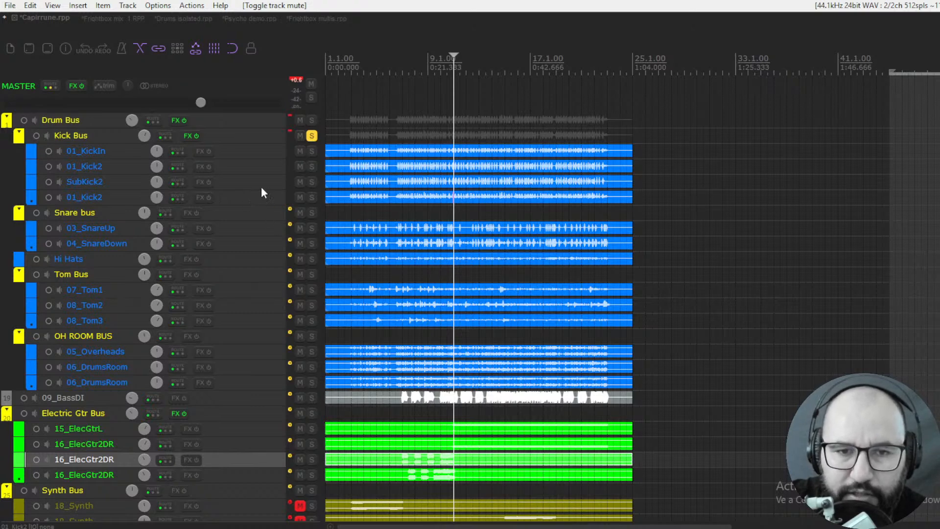
- Open the Kick Bus's KickShaper plugin and take it out of bypass with the master track muted
right_click(186, 134)
left_click(210, 164)
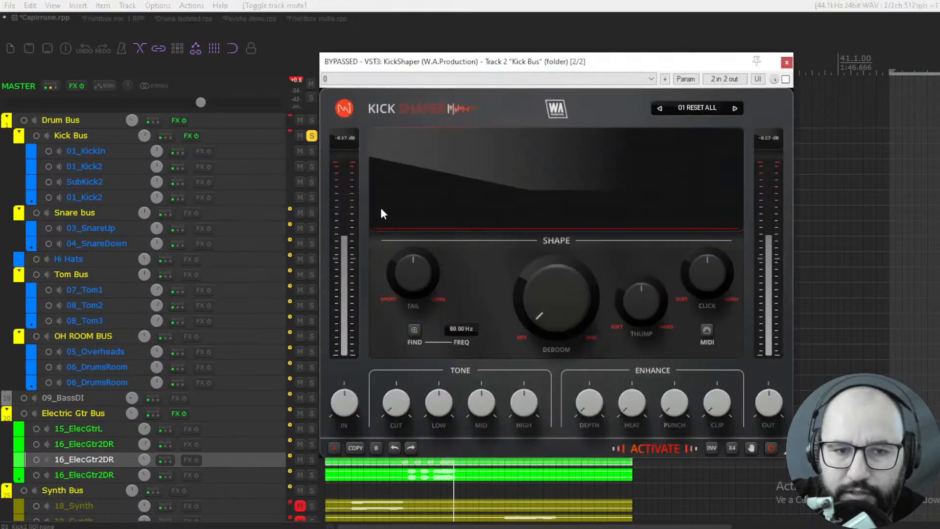
left_click_drag(489, 63, 469, 97)
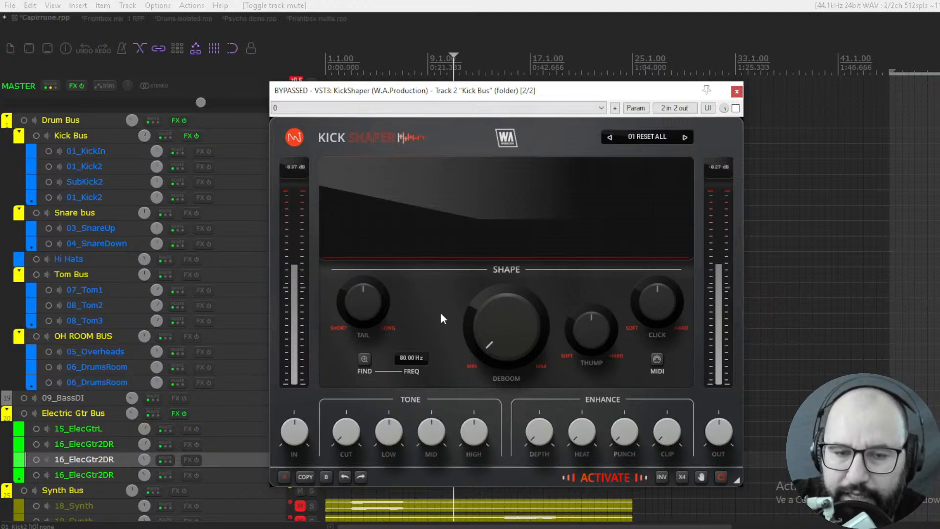
left_click_drag(344, 93, 342, 104)
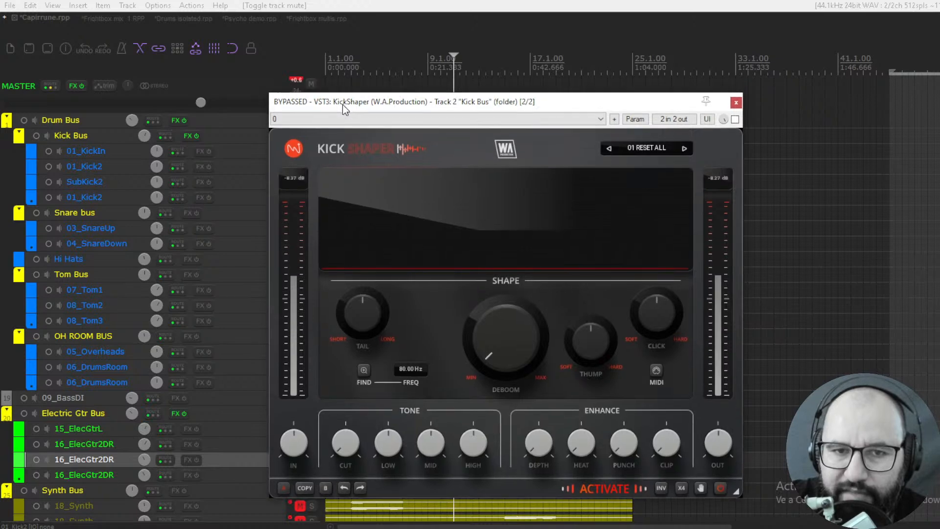
left_click(311, 83)
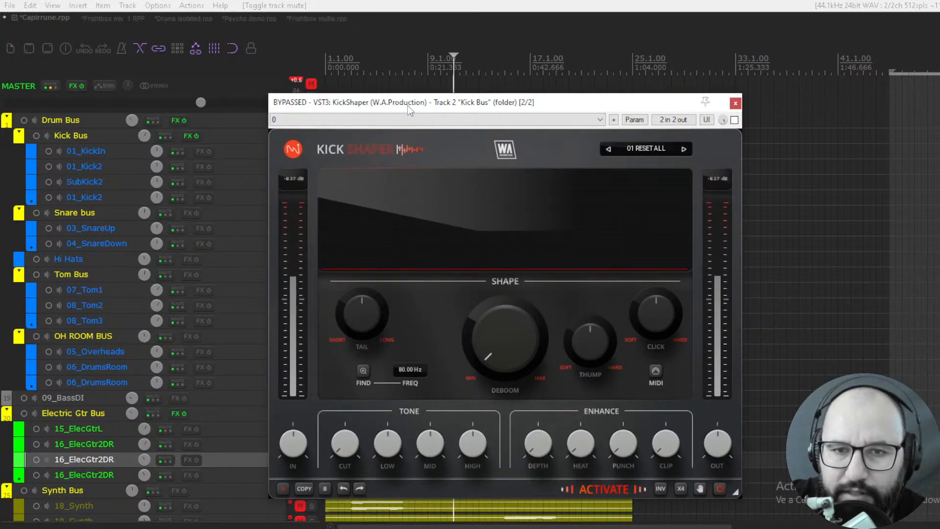
left_click(735, 120)
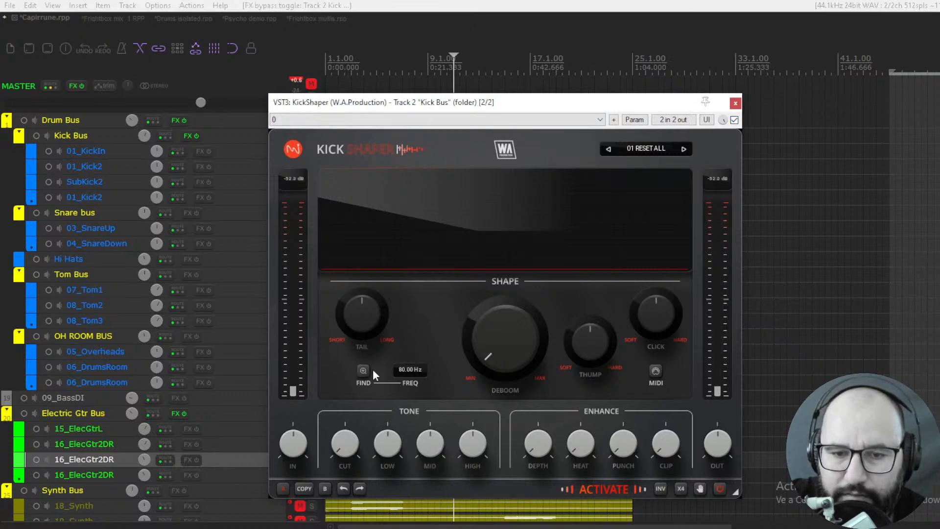
- Find the kick's frequency during playback with KickShaper's Tail at its longest, and return Tail to its centre
left_click_drag(358, 320, 429, 346)
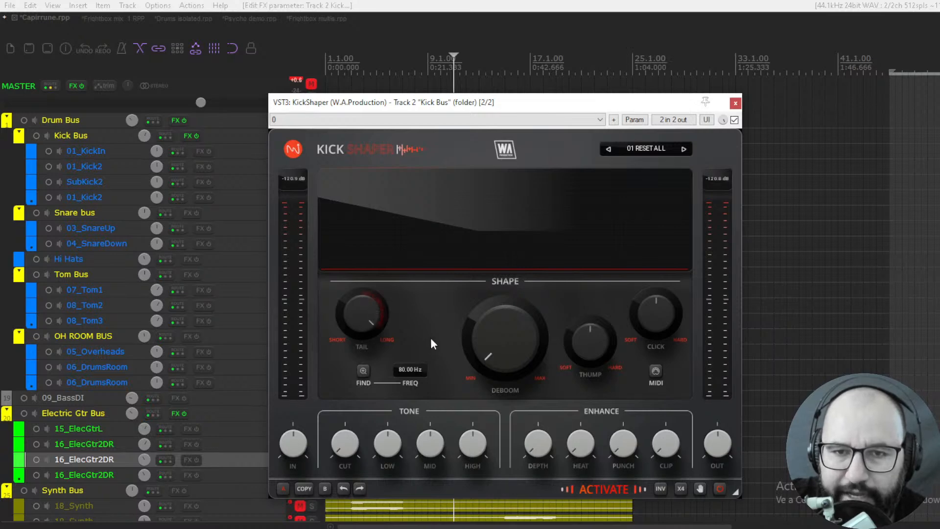
key("space")
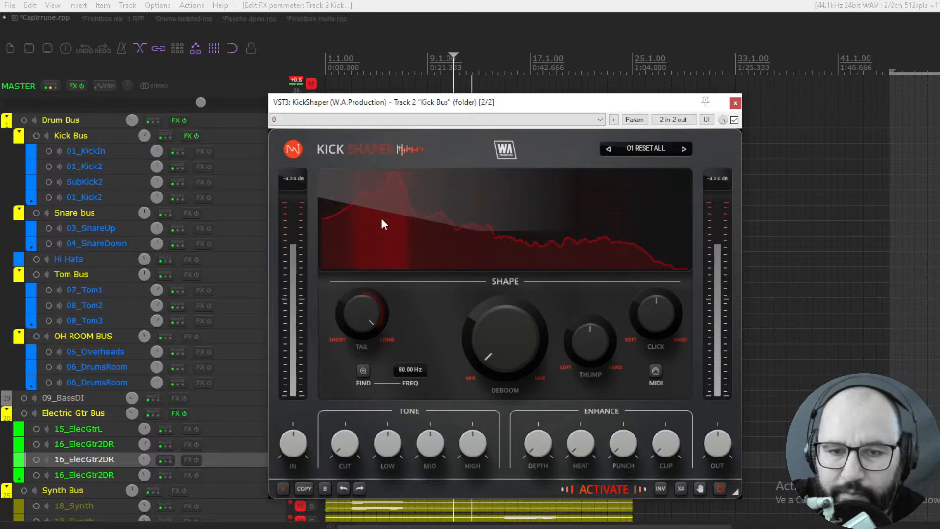
left_click(363, 371)
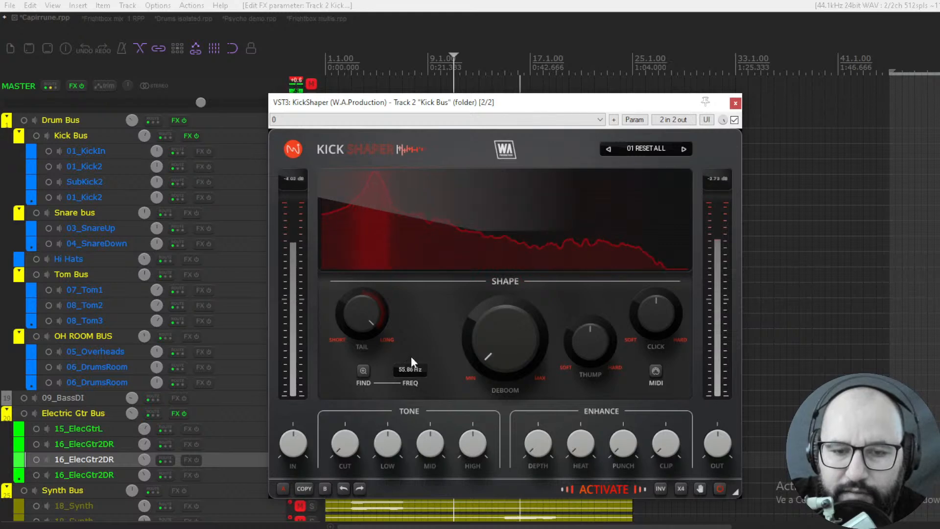
key("space")
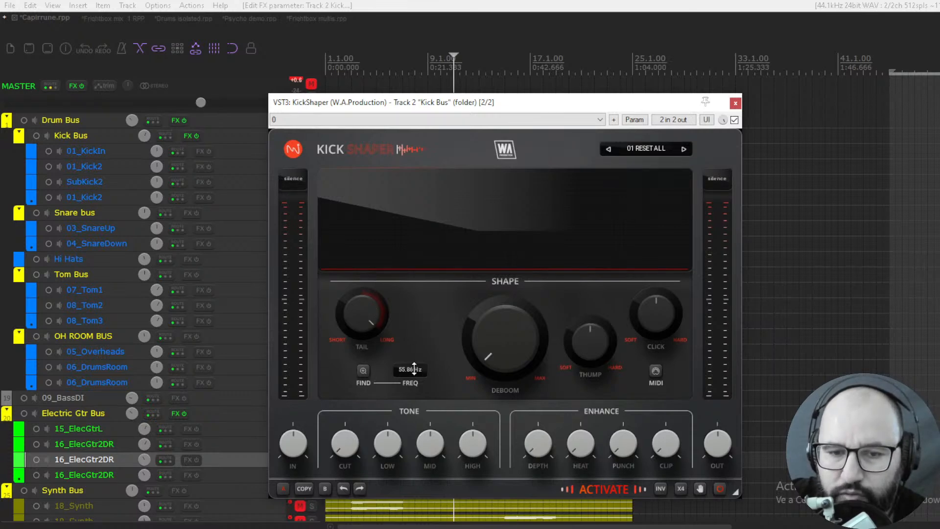
left_click_drag(368, 318, 369, 336)
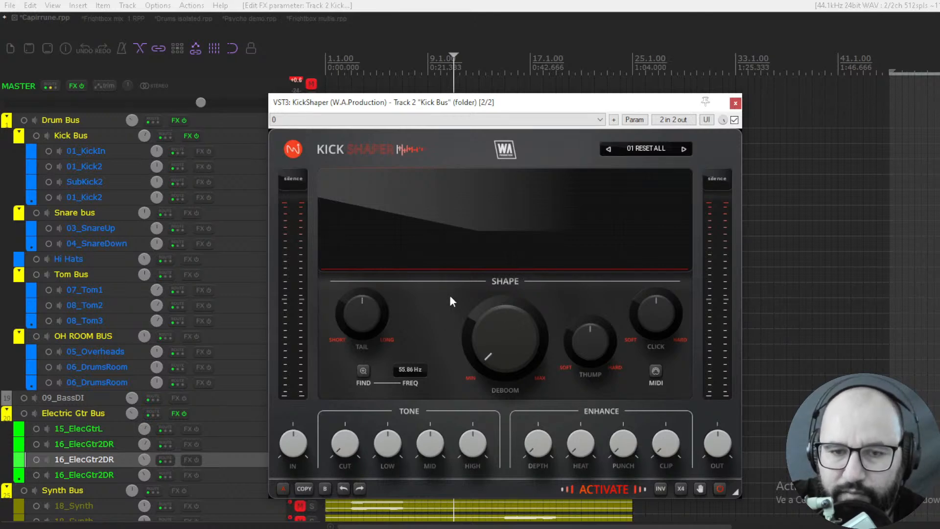
- Try out KickShaper's Deboom, Thump, Click and Cut knobs, bringing each back to about its starting position
mouse_move(500, 348)
left_mouse_down()
mouse_move(499, 313)
mouse_move(497, 351)
left_mouse_up()
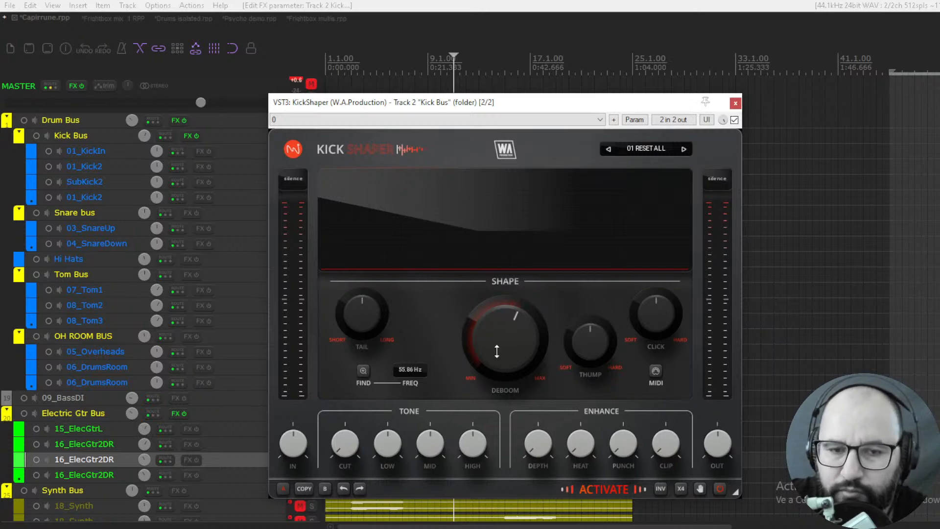
left_click_drag(496, 351, 497, 375)
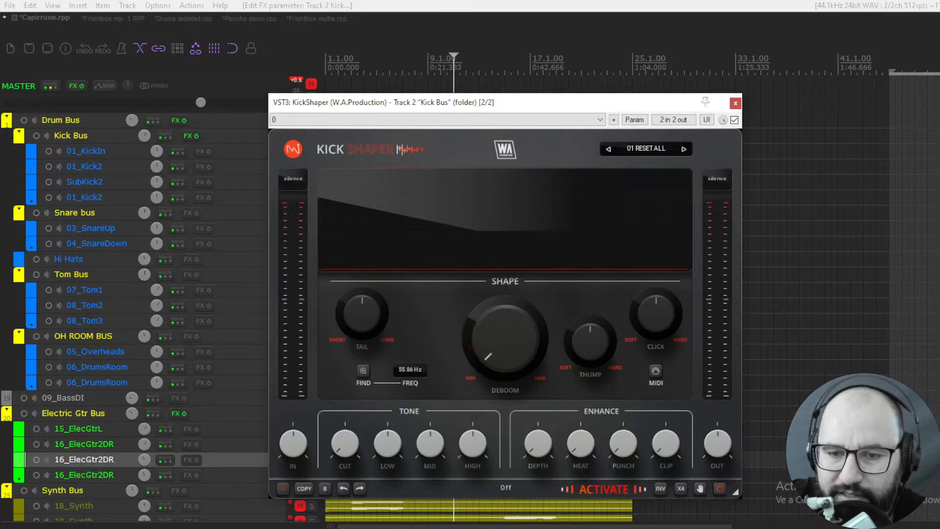
mouse_move(585, 355)
left_mouse_down()
mouse_move(586, 372)
mouse_move(586, 351)
left_mouse_up()
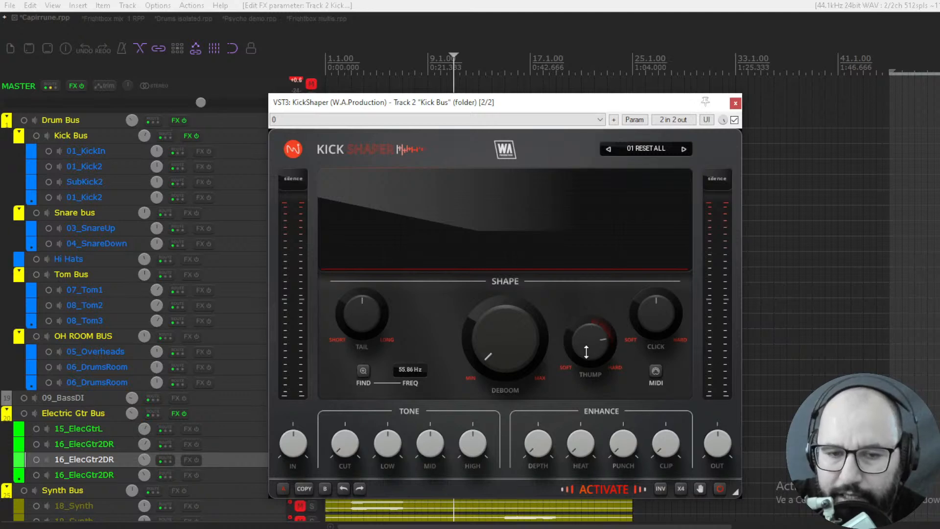
left_click_drag(586, 352, 590, 350)
mouse_move(659, 318)
left_mouse_down()
mouse_move(649, 324)
mouse_move(646, 316)
left_mouse_up()
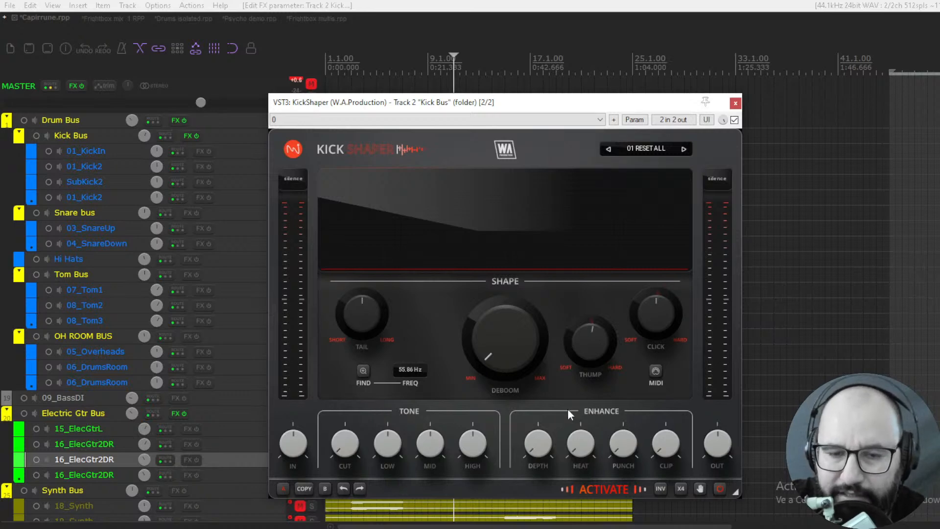
left_click_drag(345, 442, 345, 424)
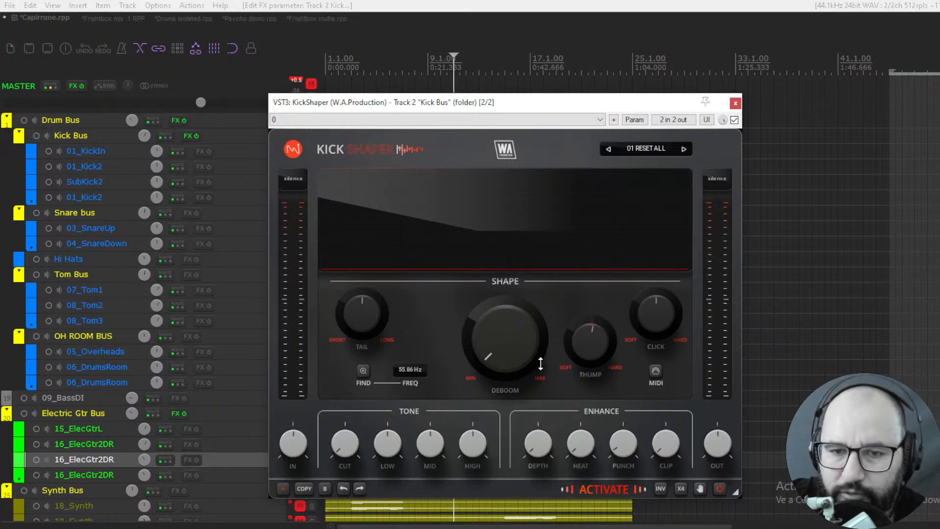
- View KickShaper's preset list during playback and close it without loading a preset
key("space")
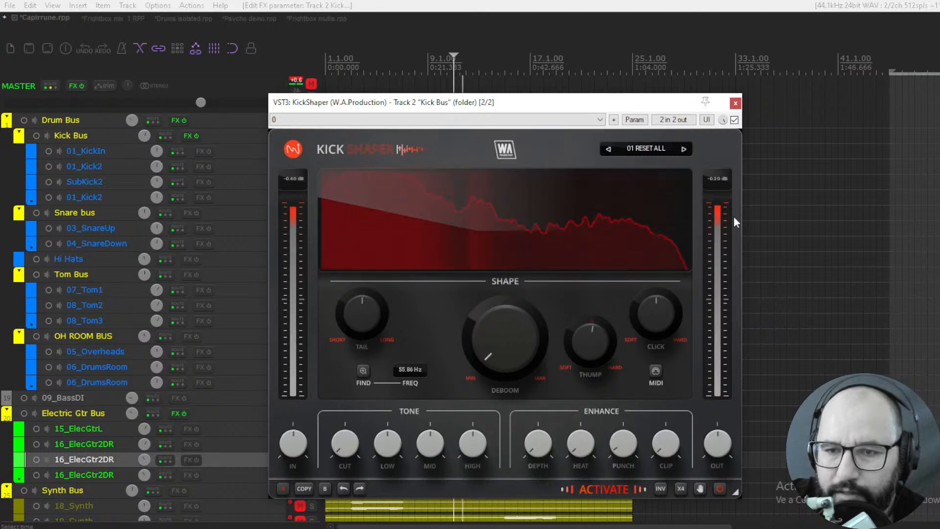
left_click(644, 149)
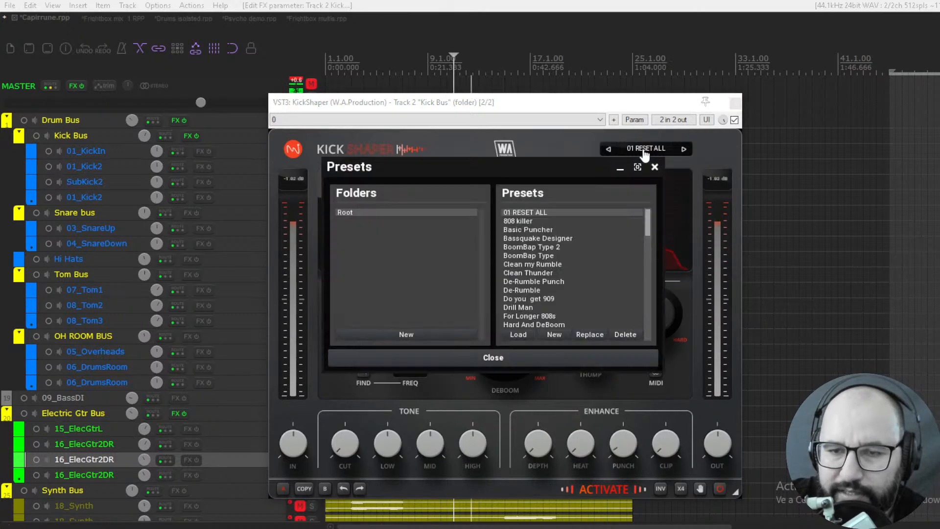
mouse_move(646, 218)
left_mouse_down()
mouse_move(646, 294)
mouse_move(654, 210)
left_mouse_up()
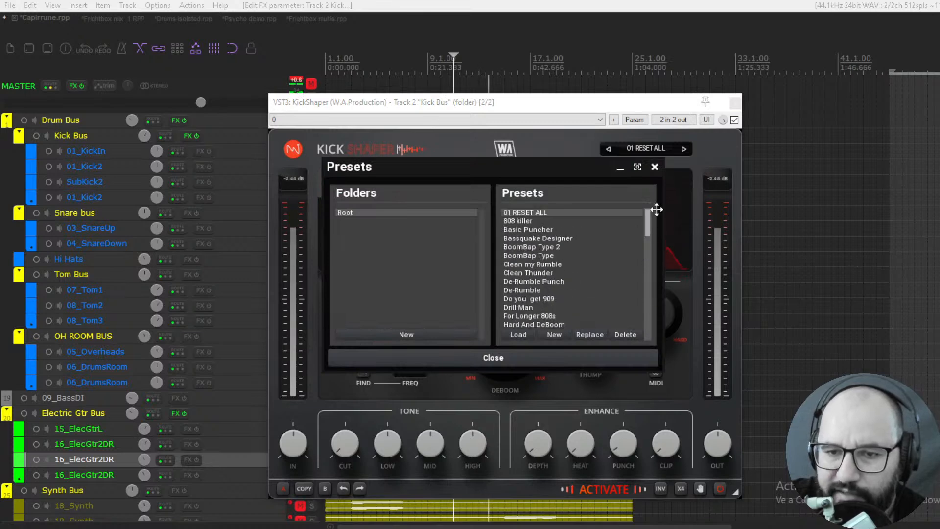
left_click(654, 168)
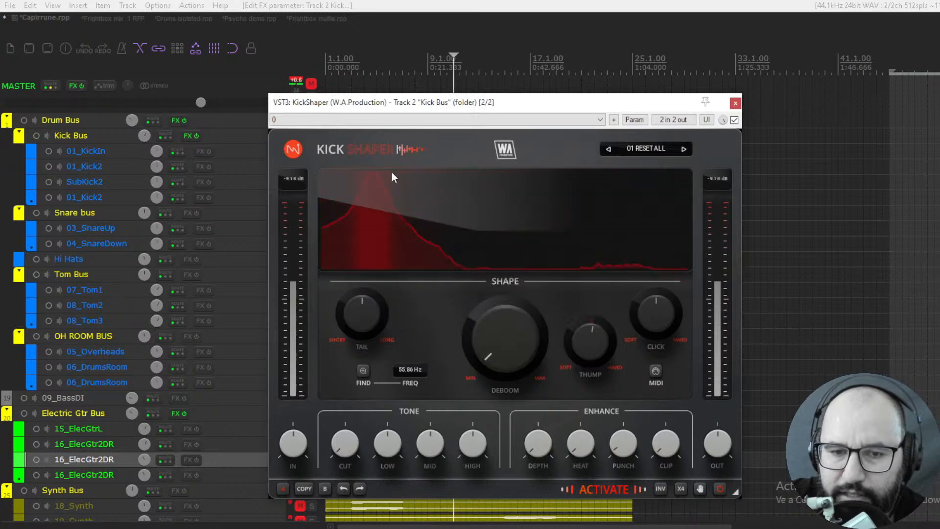
left_click_drag(390, 104, 391, 109)
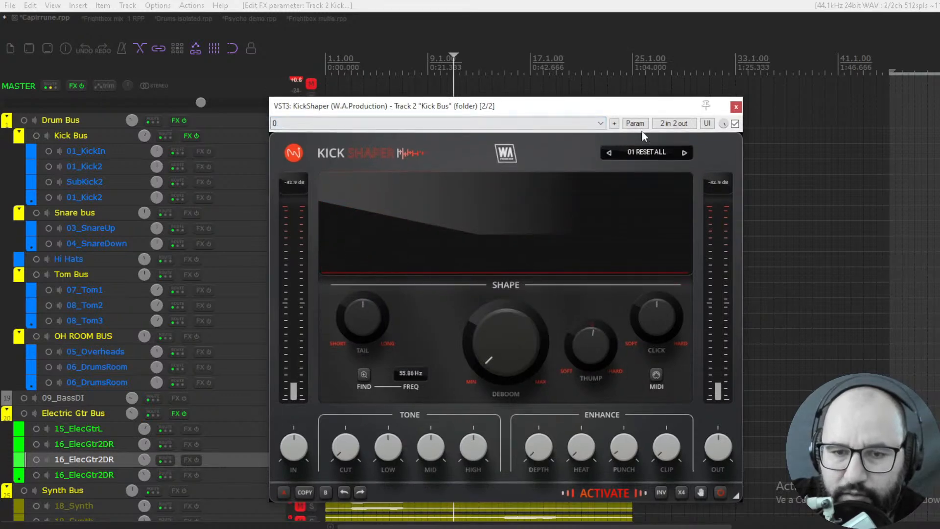
- Reload KickShaper's 01 RESET ALL preset and listen to the kick with the master track unmuted
left_click(685, 153)
left_click(609, 153)
left_click_drag(525, 116, 470, 108)
left_click(311, 83)
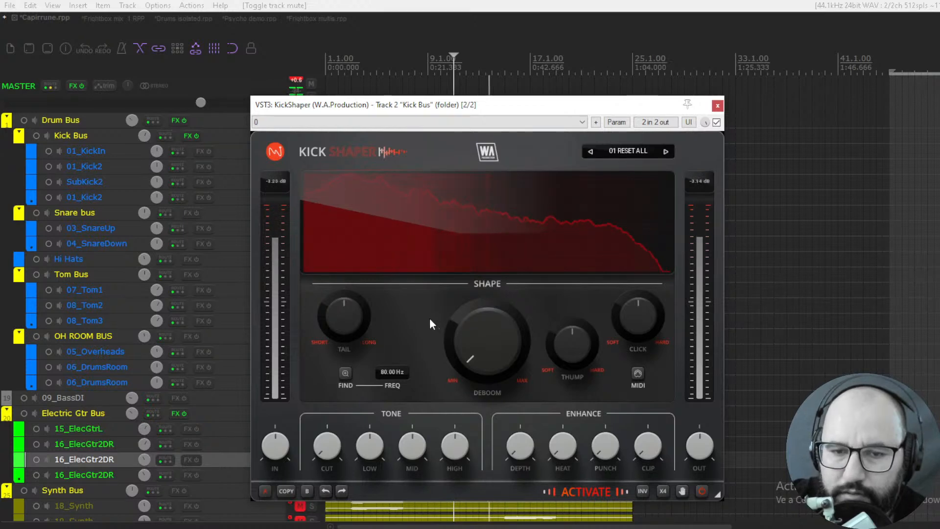
key("space")
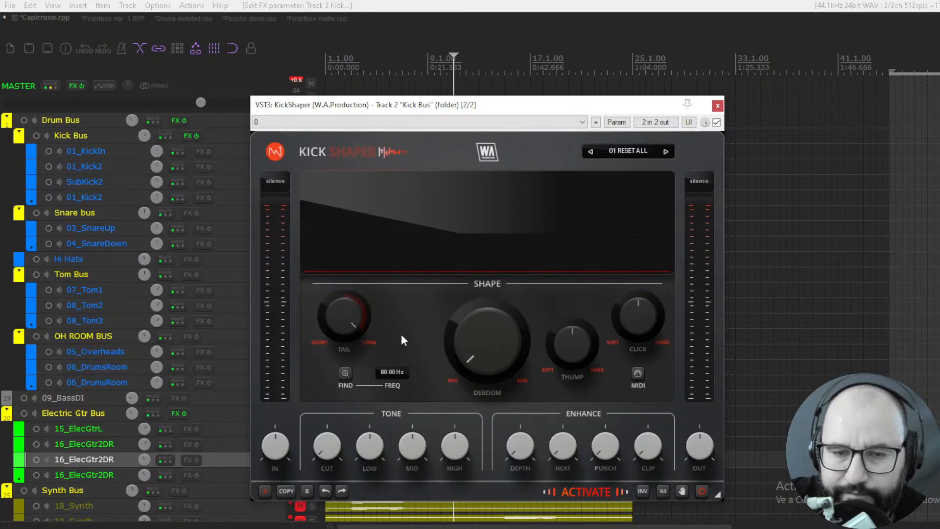
- Run KickShaper's Find during playback until the frequency is set to 45.46 Hz, and return Tail to its centre
key("space")
left_click(346, 374)
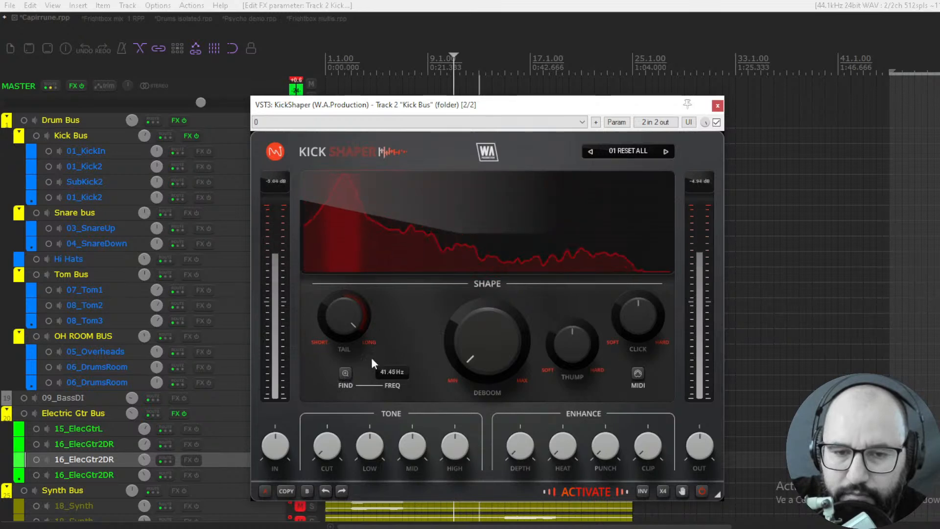
left_click(345, 375)
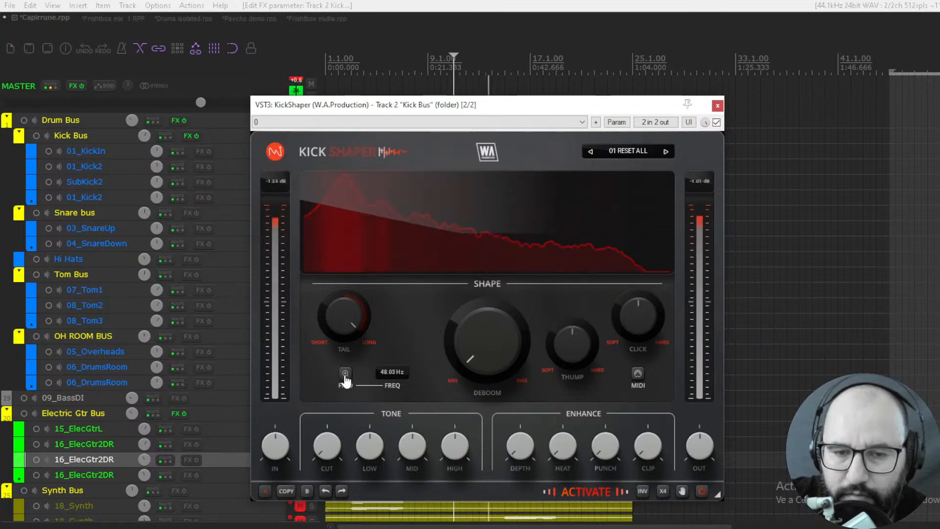
left_click(345, 374)
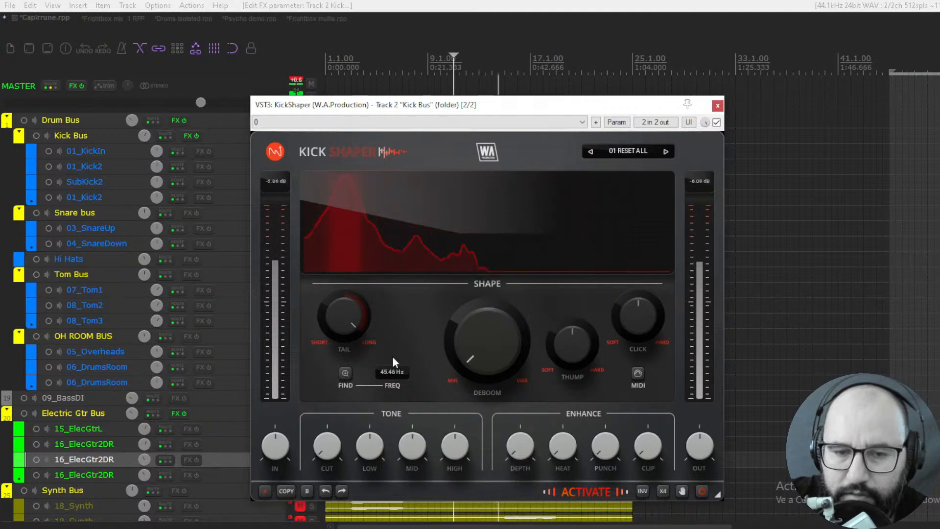
left_click_drag(350, 319, 350, 375)
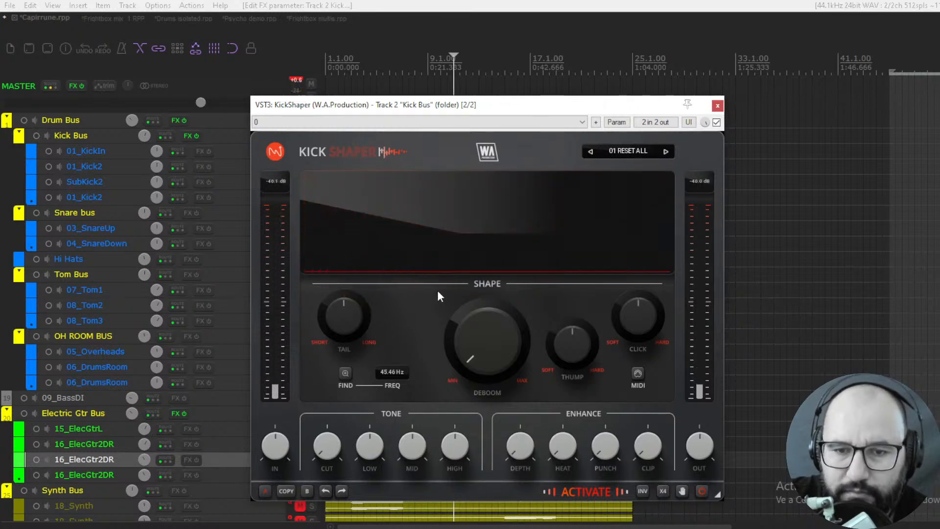
- Raise Deboom to 42.0% and compare the kick with KickShaper bypassed and enabled during playback
left_click_drag(481, 346, 480, 314)
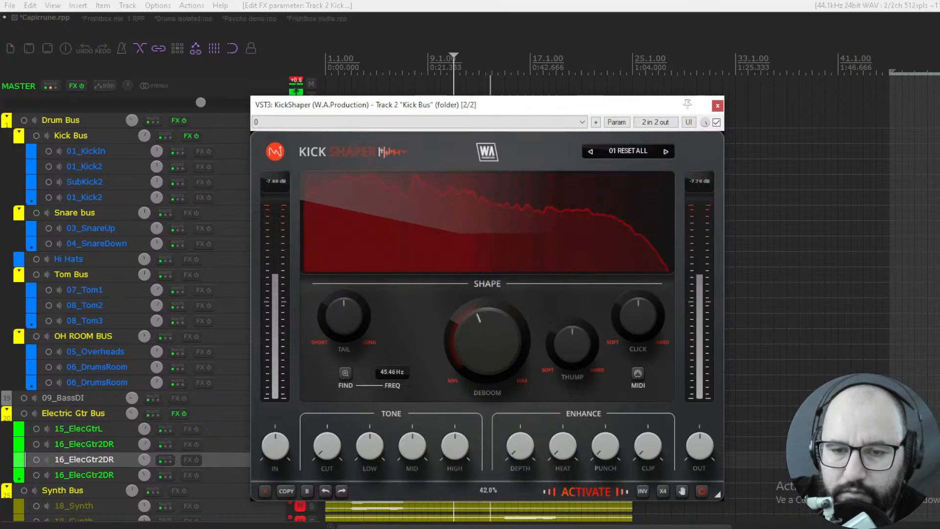
left_click(716, 122)
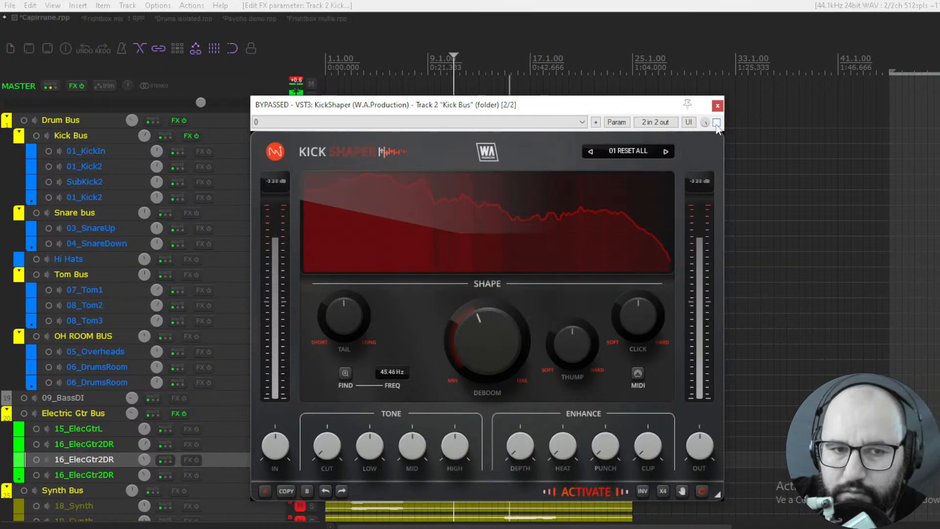
left_click(716, 123)
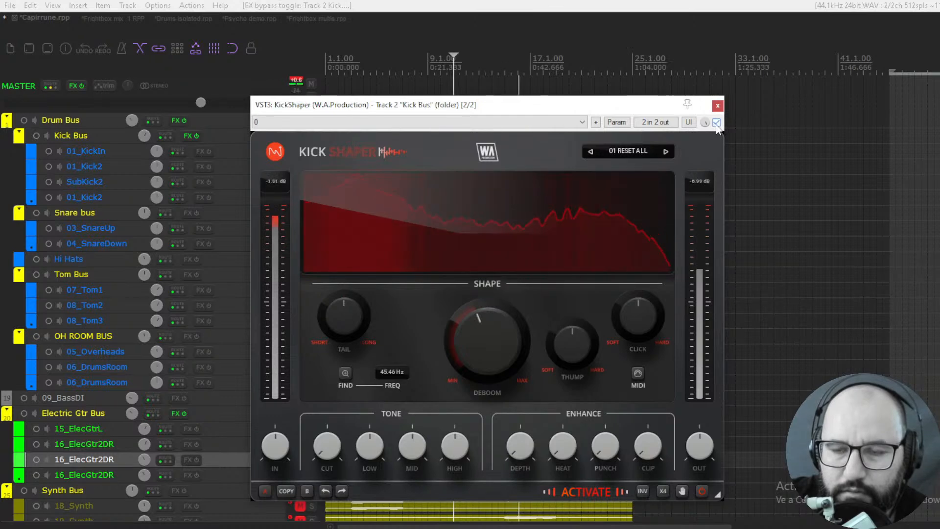
- Lower the Deboom amount slightly and stop playback
double_click(491, 332)
left_click(556, 389)
left_click_drag(493, 341, 493, 348)
key("space")
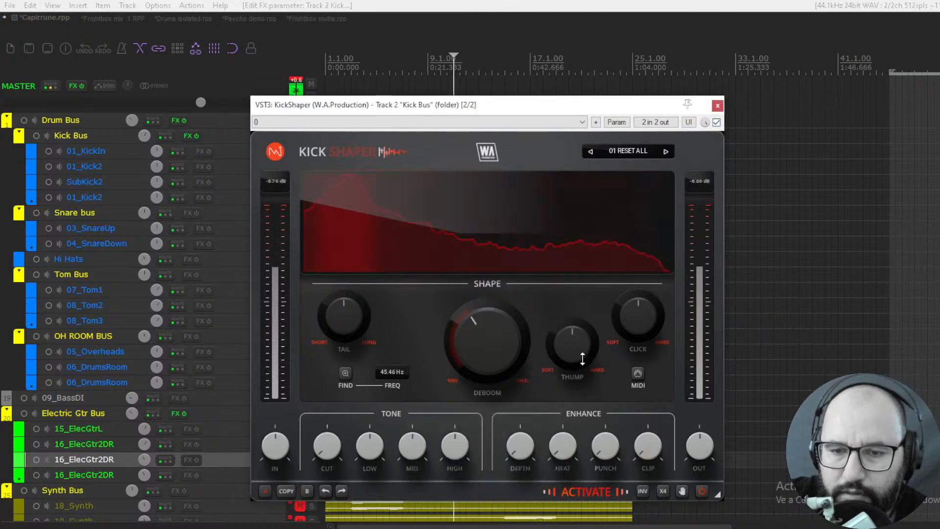
- Turn KickShaper's Thump and Click up towards Hard while the kick plays
key("space")
left_click_drag(581, 347, 581, 333)
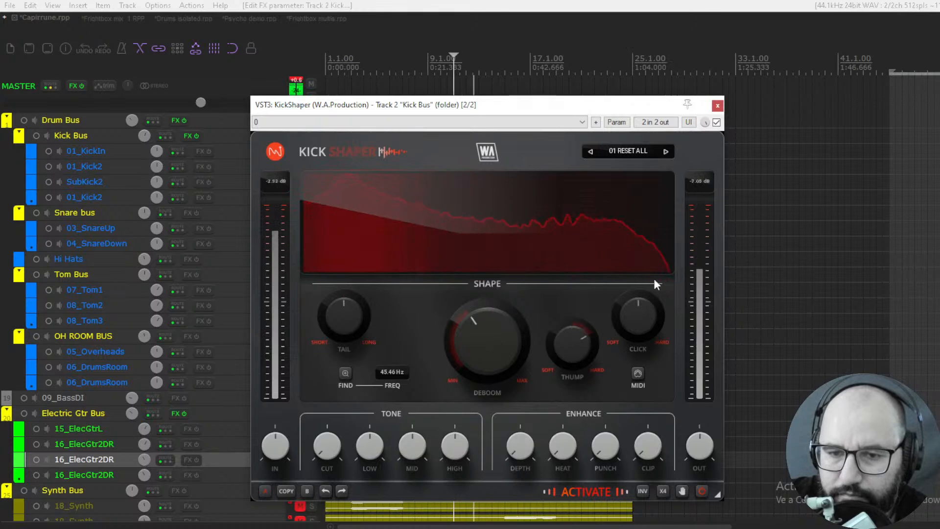
mouse_move(638, 316)
left_mouse_down()
mouse_move(638, 286)
mouse_move(638, 298)
left_mouse_up()
- Set Deboom to 45.6% and compare the kick with KickShaper bypassed and re-enabled
left_click_drag(488, 337, 487, 329)
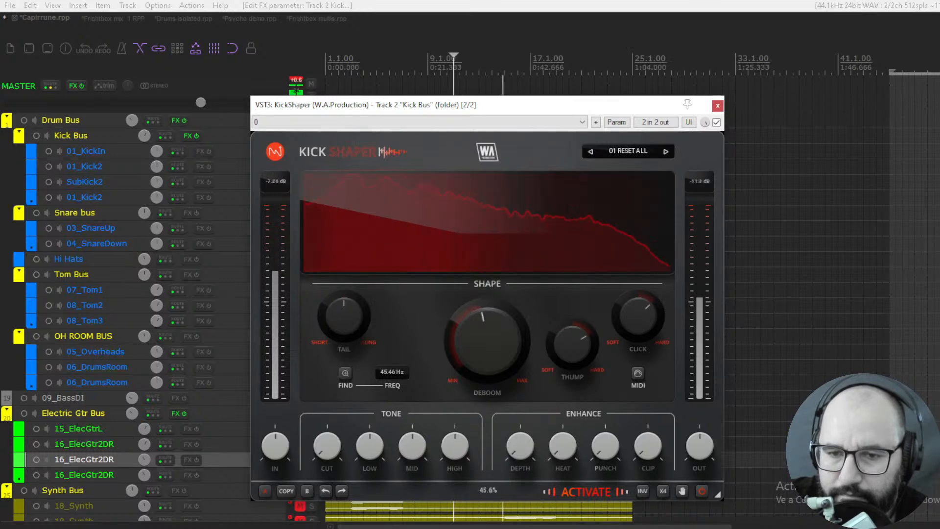
left_click(716, 123)
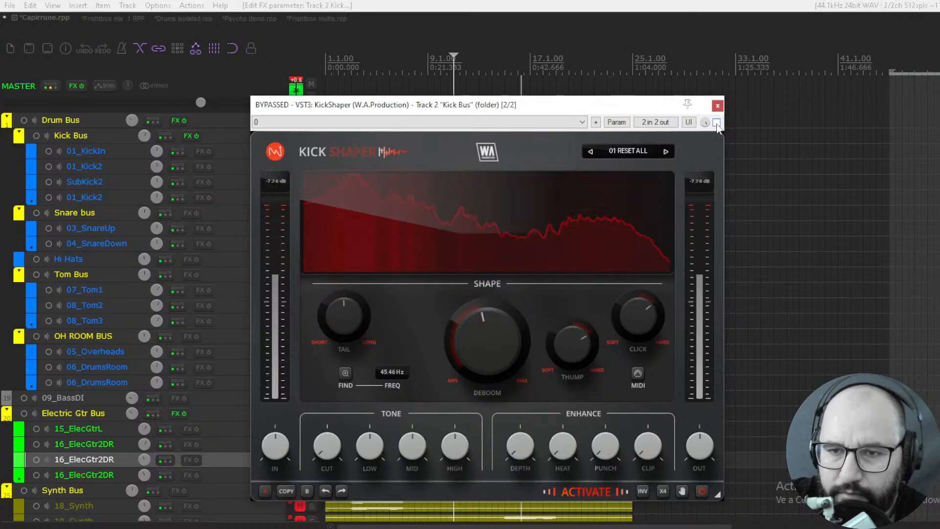
left_click(717, 122)
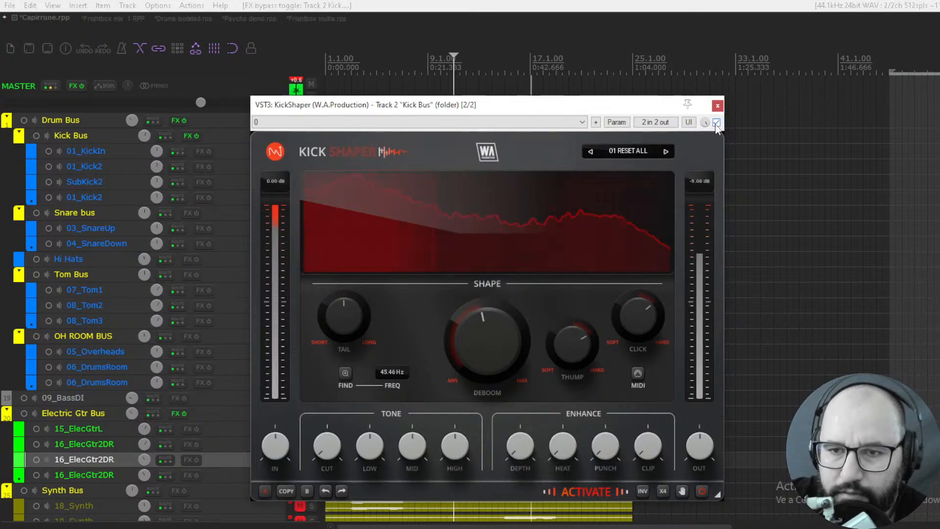
- Lower KickShaper's Tone Mid amount and compare the kick with the plugin bypassed and re-enabled during playback
left_click_drag(582, 110, 594, 111)
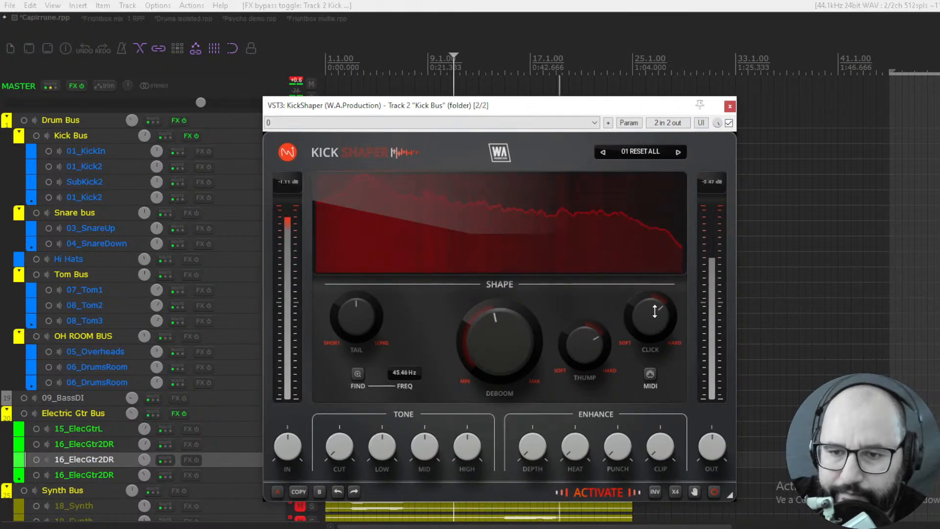
key("space")
key("space")
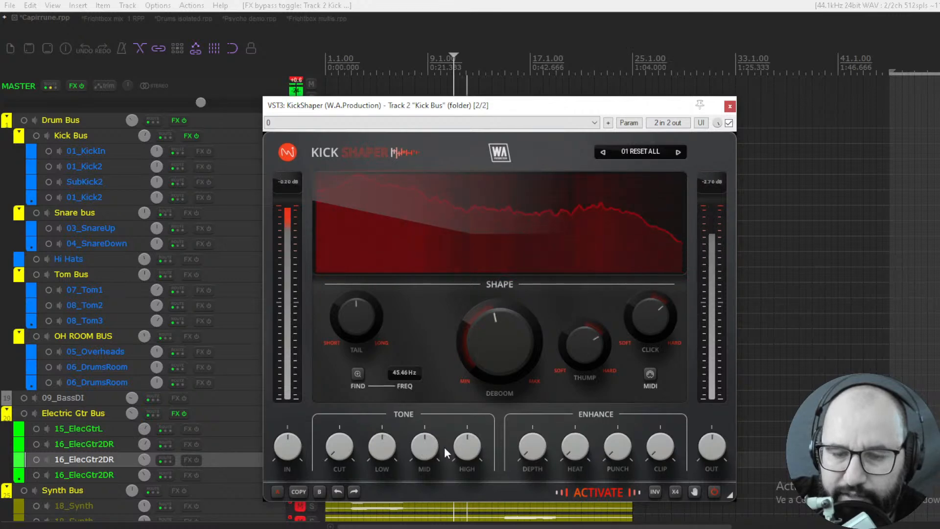
left_click_drag(433, 446, 434, 463)
key("space")
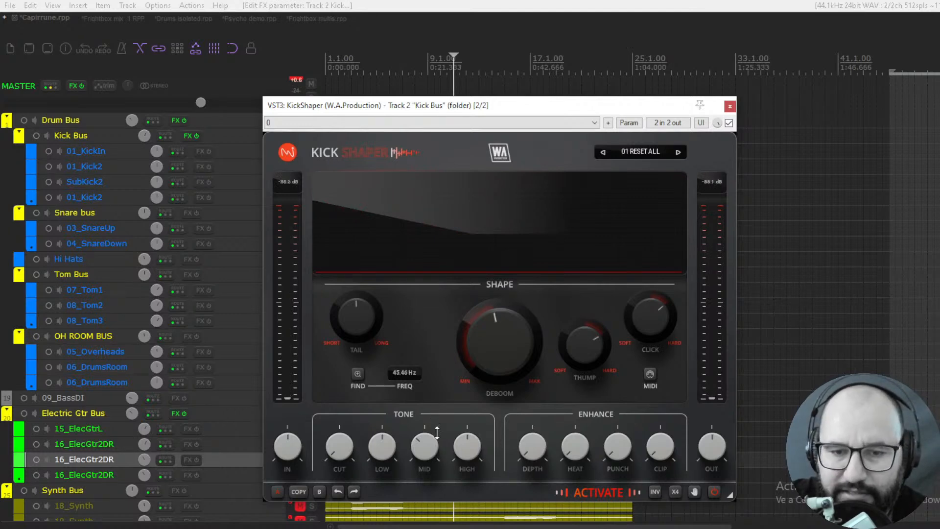
key("space")
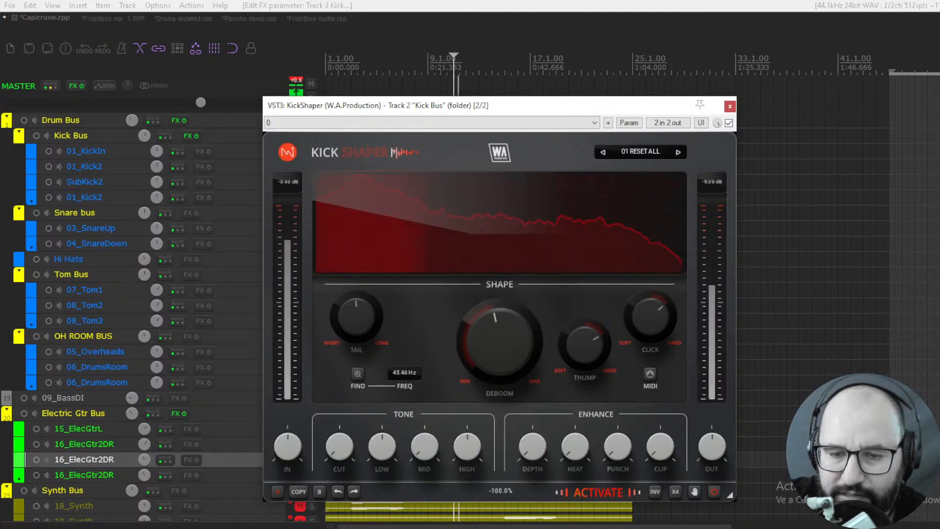
left_click(728, 123)
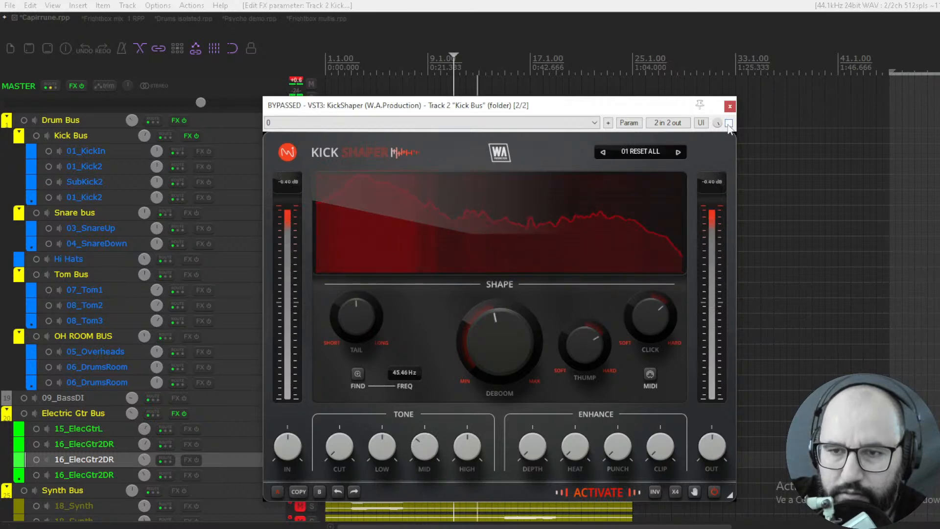
left_click(729, 123)
- Raise the Enhance Depth, Heat and Punch amounts, comparing the playing kick with KickShaper bypassed and enabled
left_click_drag(533, 447, 527, 419)
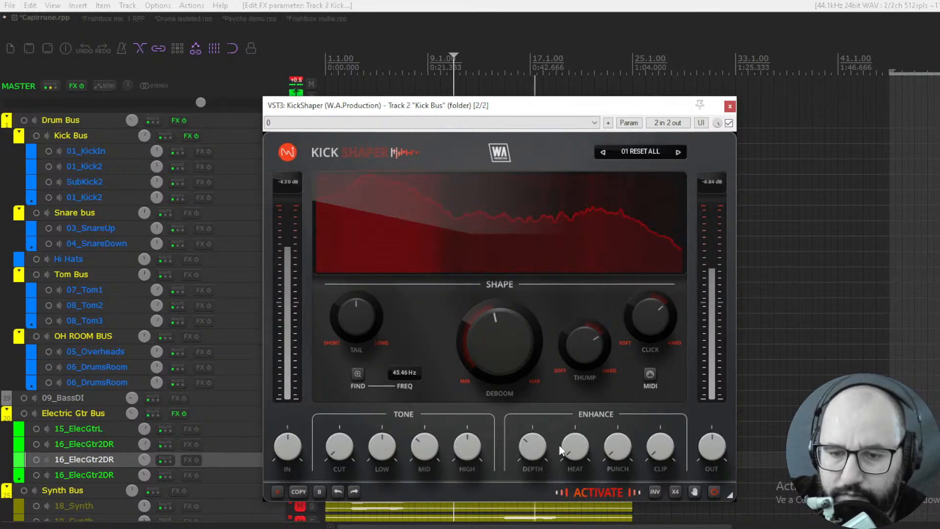
left_click_drag(563, 445, 563, 388)
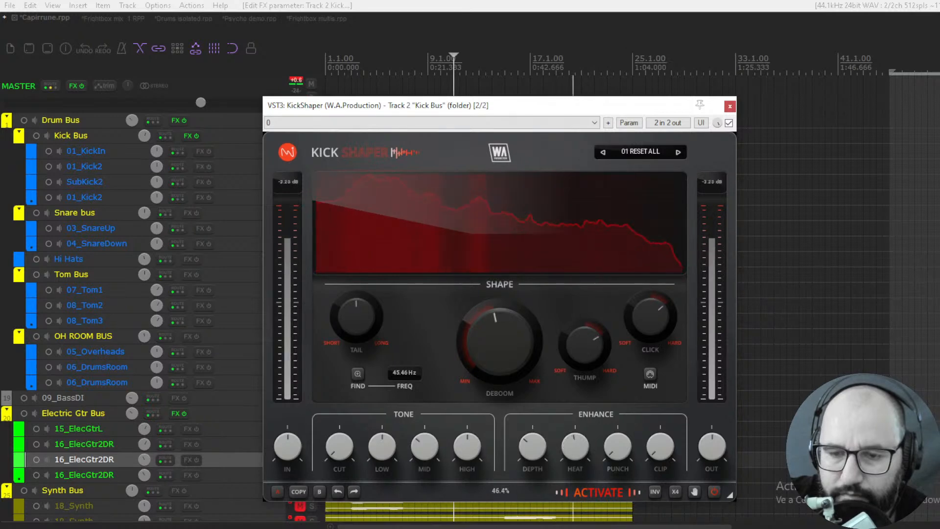
mouse_move(612, 454)
left_mouse_down()
mouse_move(612, 439)
mouse_move(612, 458)
left_mouse_up()
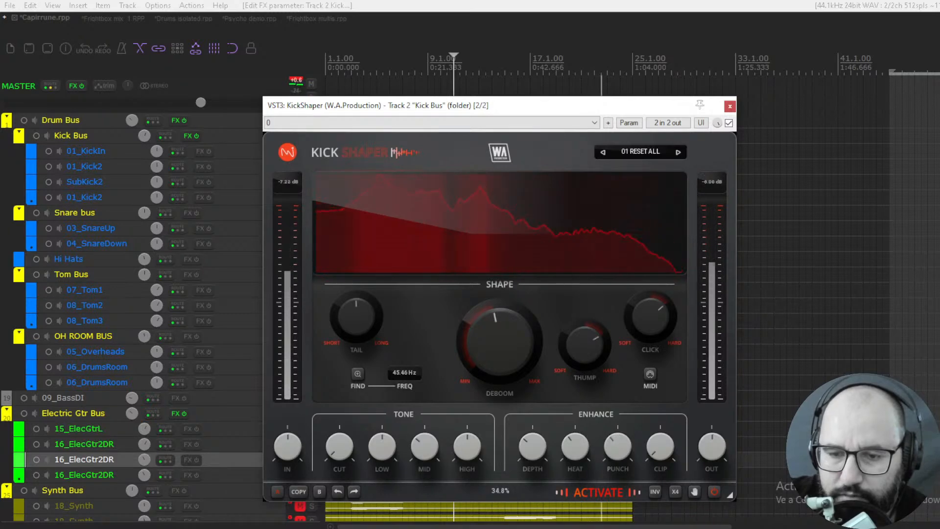
left_click(729, 123)
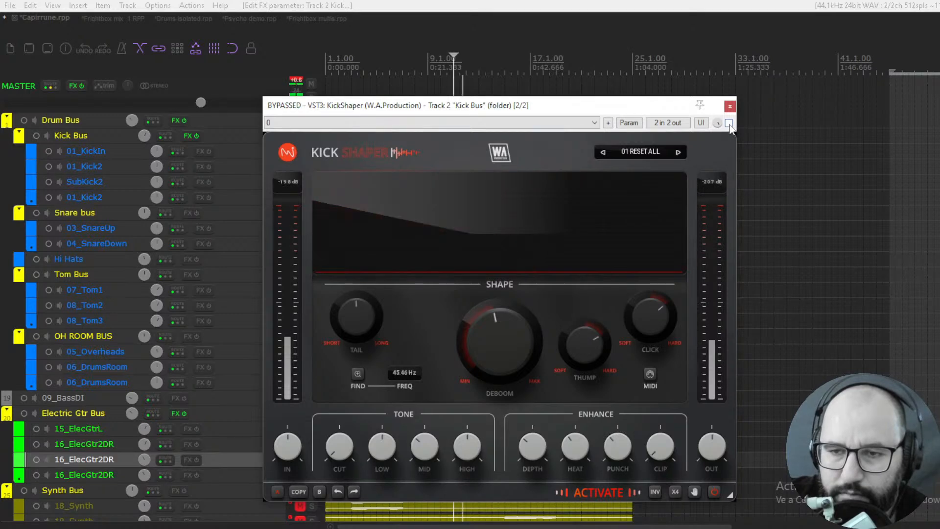
left_click(728, 123)
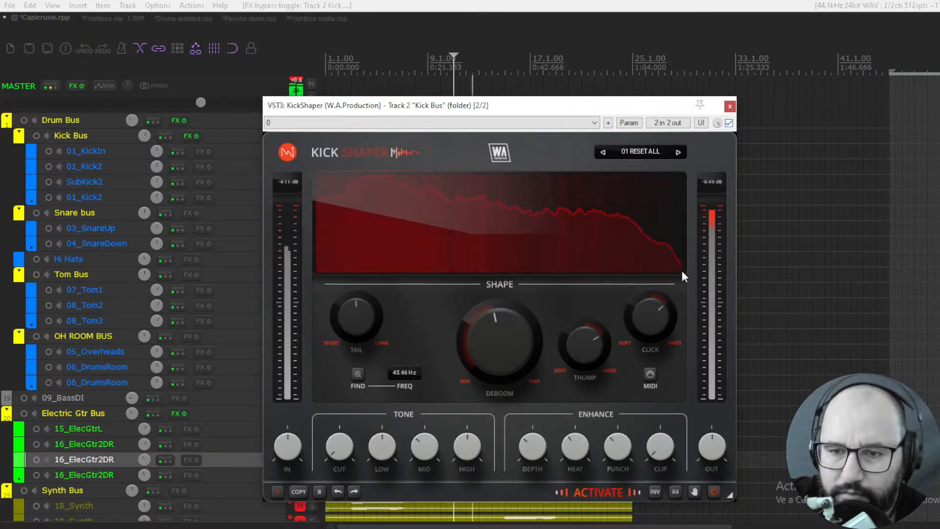
- Raise the Enhance Clip amount with output at 0.00 dB, compare the kick repeatedly with KickShaper bypassed and enabled, and stop playback
left_click_drag(660, 446, 660, 434)
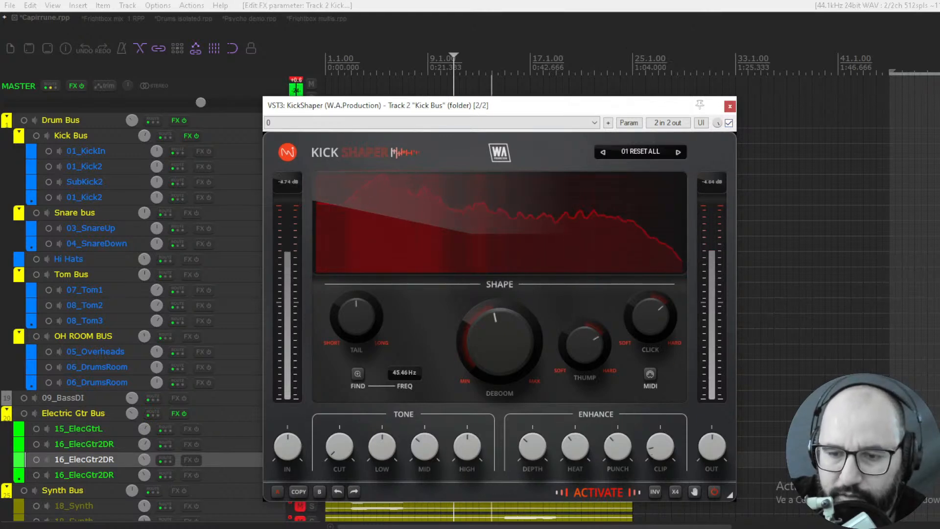
left_click_drag(711, 447, 711, 446)
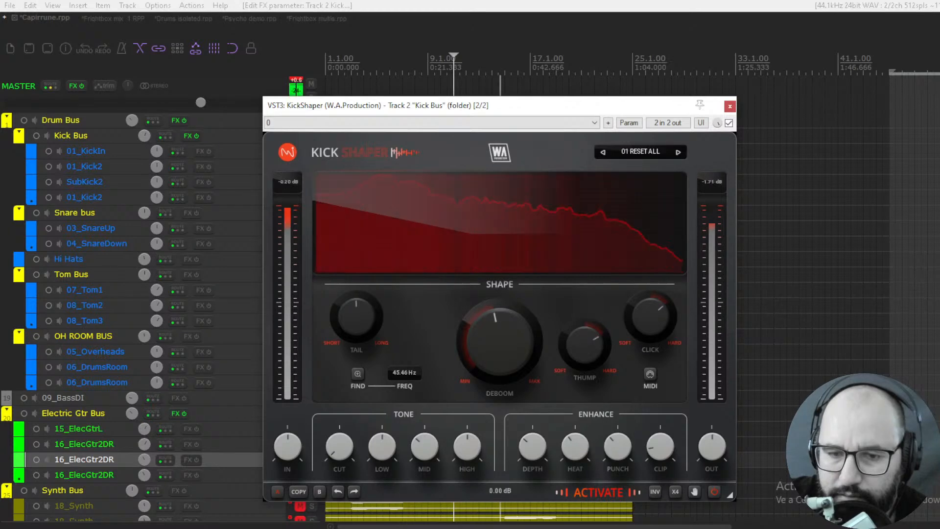
left_click(729, 123)
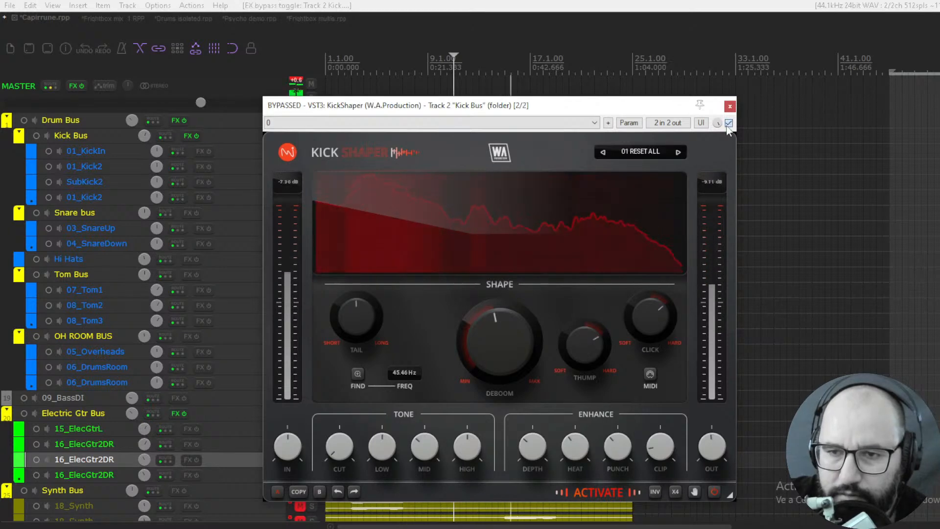
left_click(729, 123)
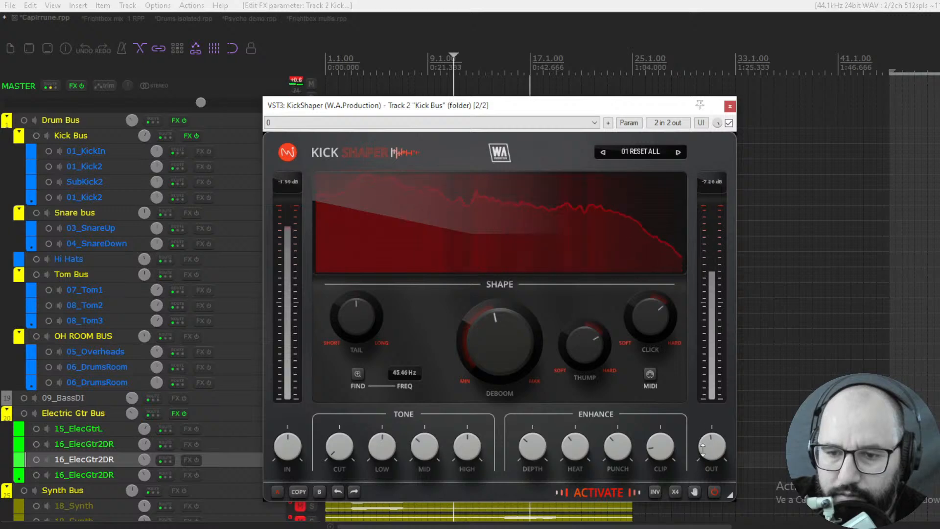
left_click(729, 123)
left_click(728, 123)
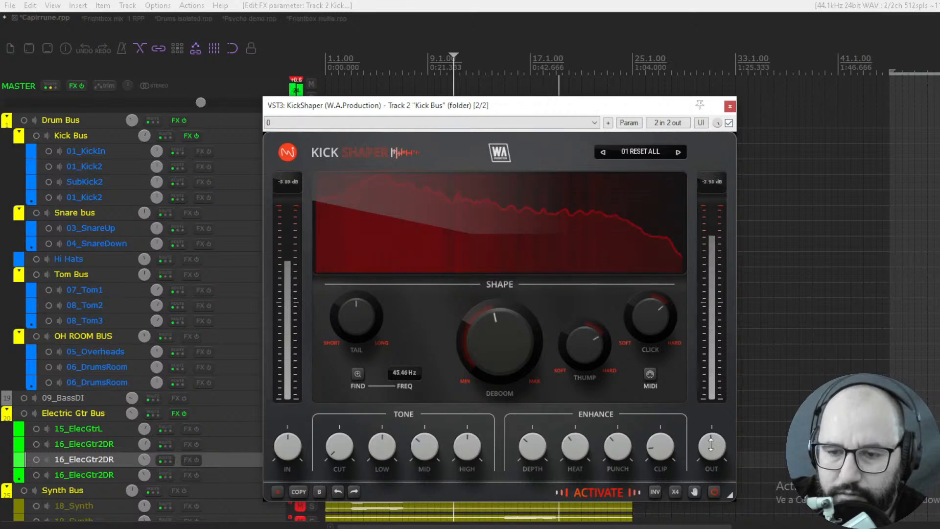
key("space")
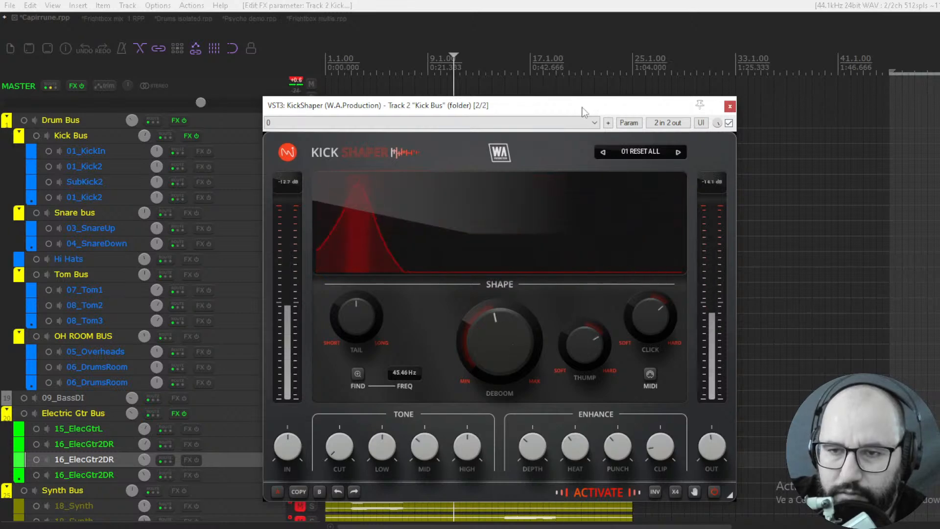
- Fine-tune the Enhance Punch amount and compare the kick again with KickShaper bypassed and enabled
left_click_drag(618, 442, 580, 443)
key("space")
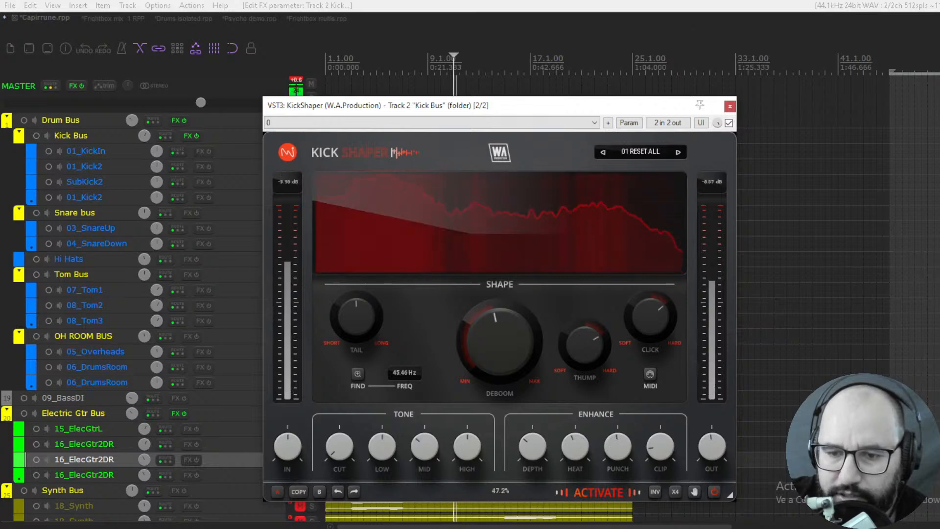
left_click(728, 122)
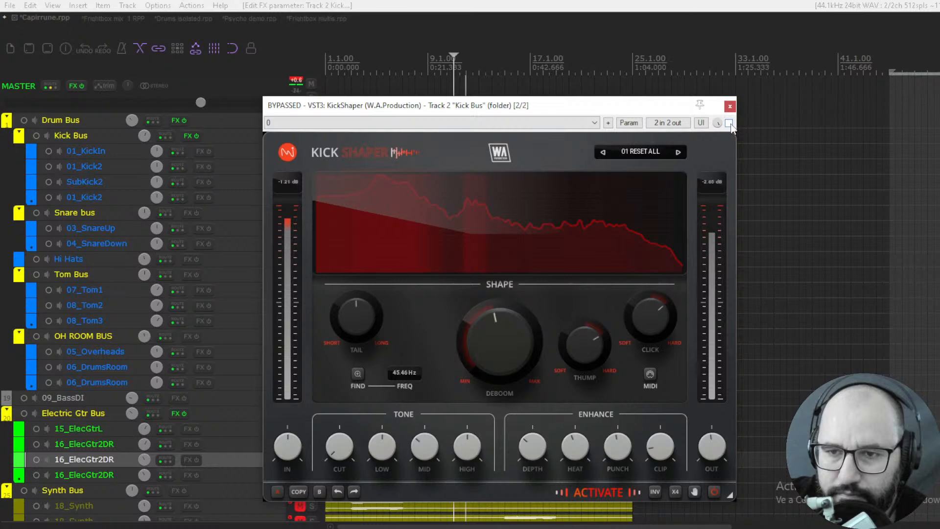
left_click(729, 123)
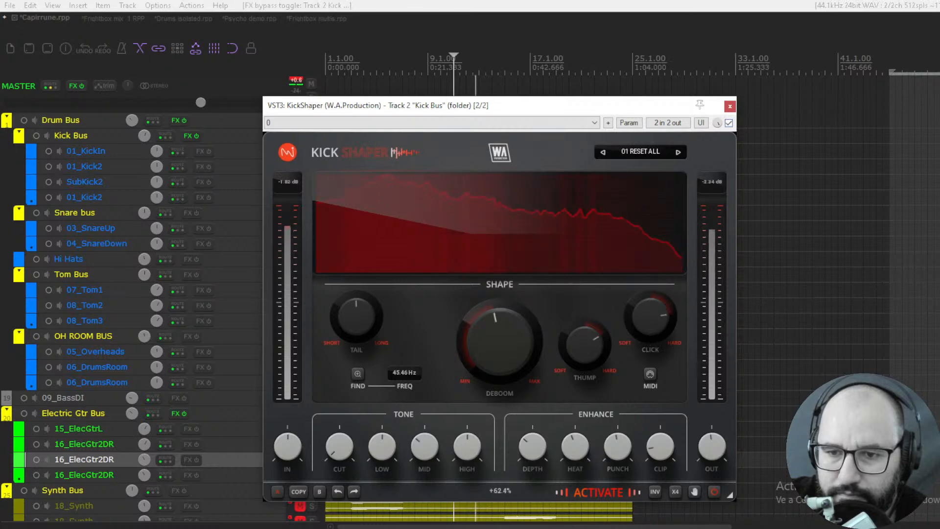
- Turn Click further towards Hard, replay the kick and bypass KickShaper for comparison
left_click_drag(648, 331, 648, 330)
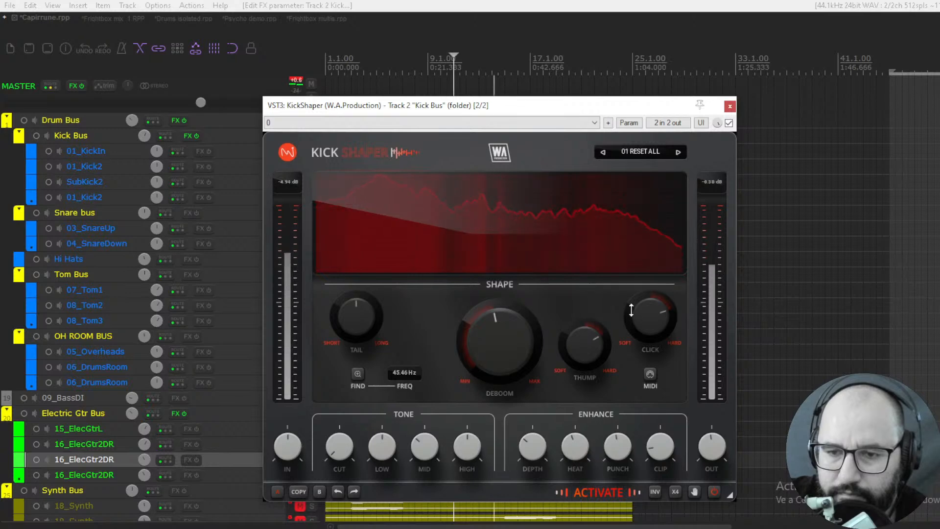
key("space")
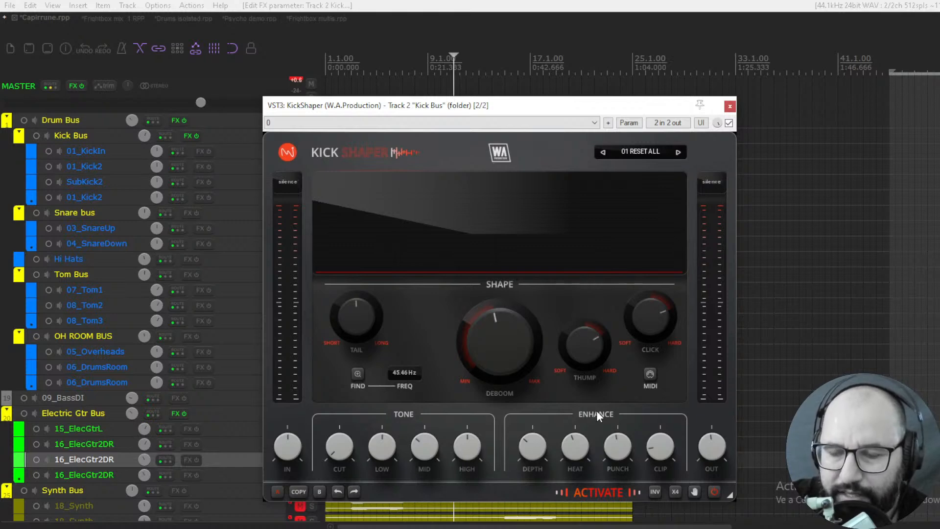
key("space")
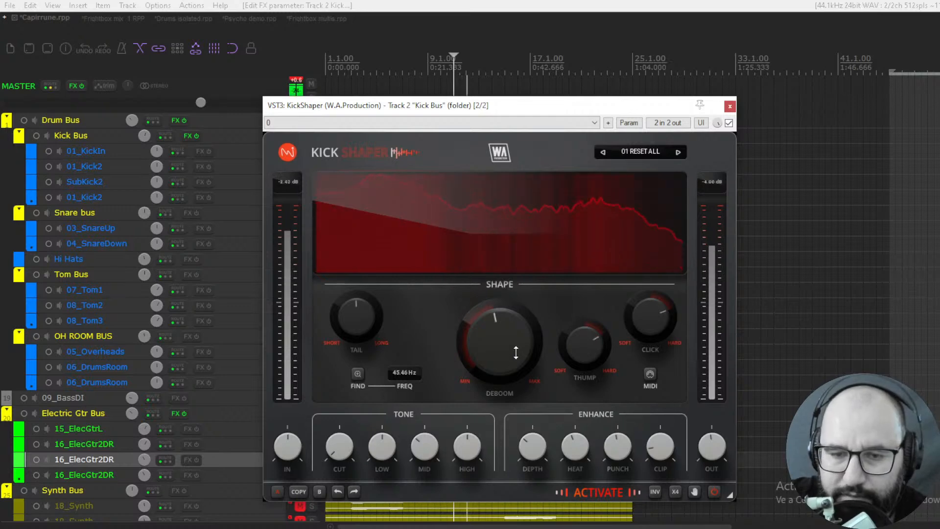
left_click(729, 123)
- Unsolo the Kick Bus and solo the Drum Bus instead
left_click_drag(603, 103, 597, 148)
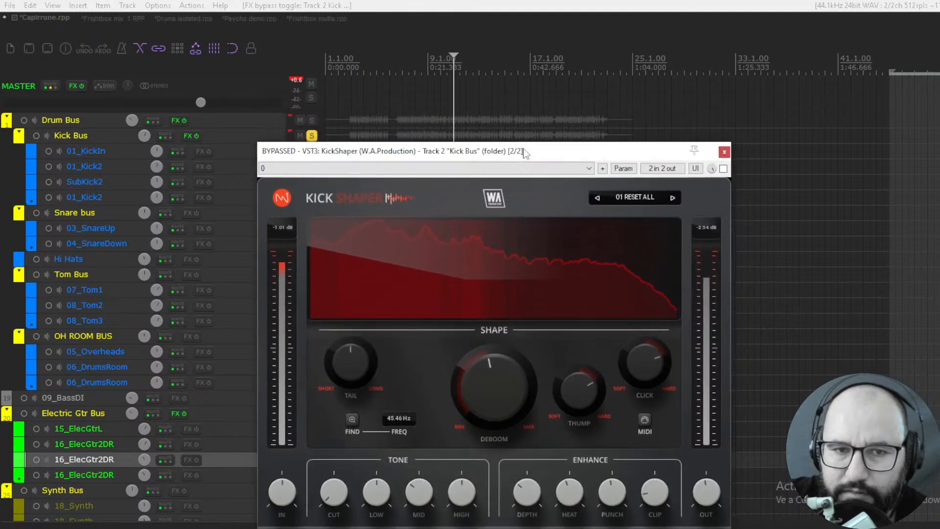
left_click(312, 135)
left_click(312, 120)
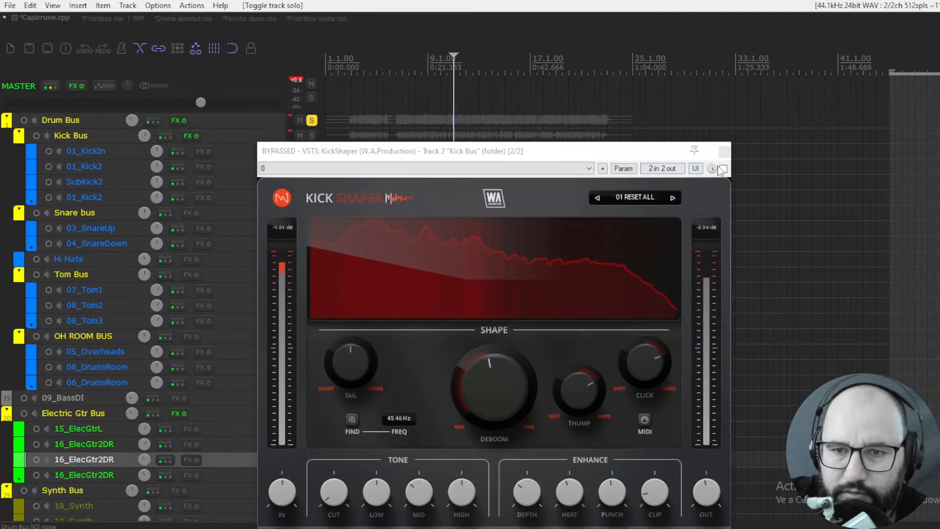
- Play the soloed Drum Bus and compare the full drums with KickShaper bypassed and enabled
left_click(723, 168)
left_click(723, 168)
left_click_drag(643, 157, 637, 126)
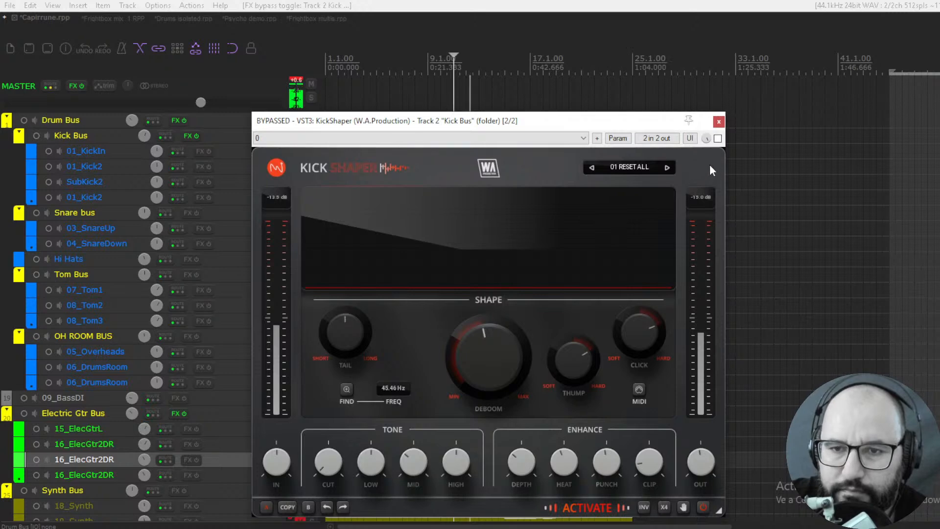
left_click(718, 138)
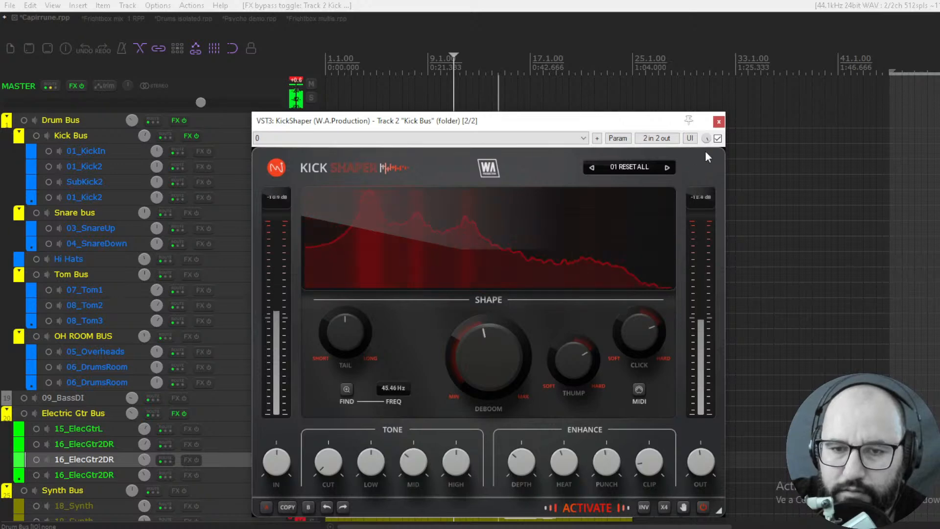
left_click(718, 139)
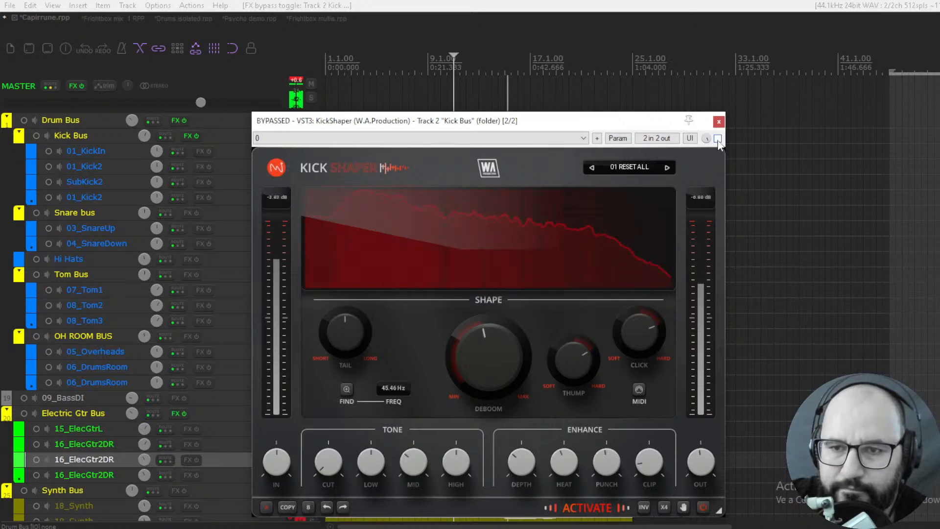
left_click(718, 139)
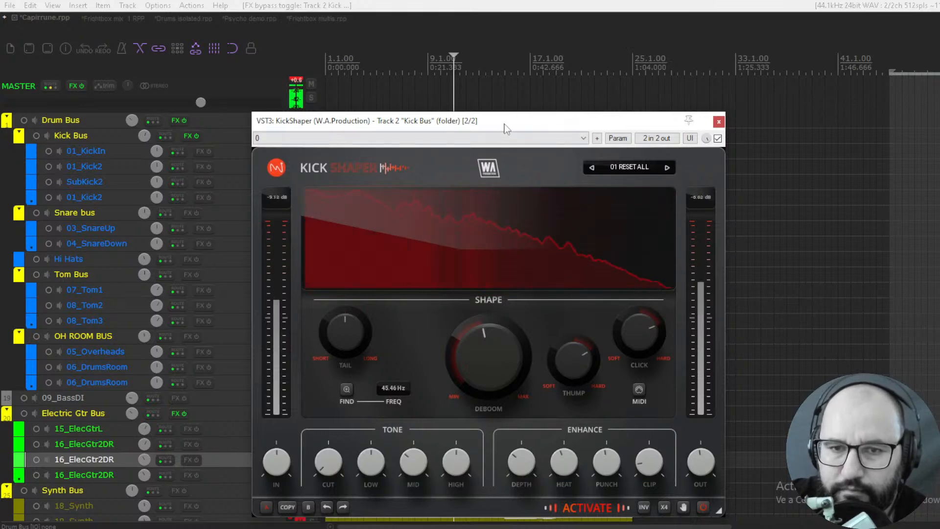
- Stop playback and remove the solo from the Drum Bus so the full mix can be heard
key("space")
left_click_drag(504, 124, 576, 119)
left_click(312, 120)
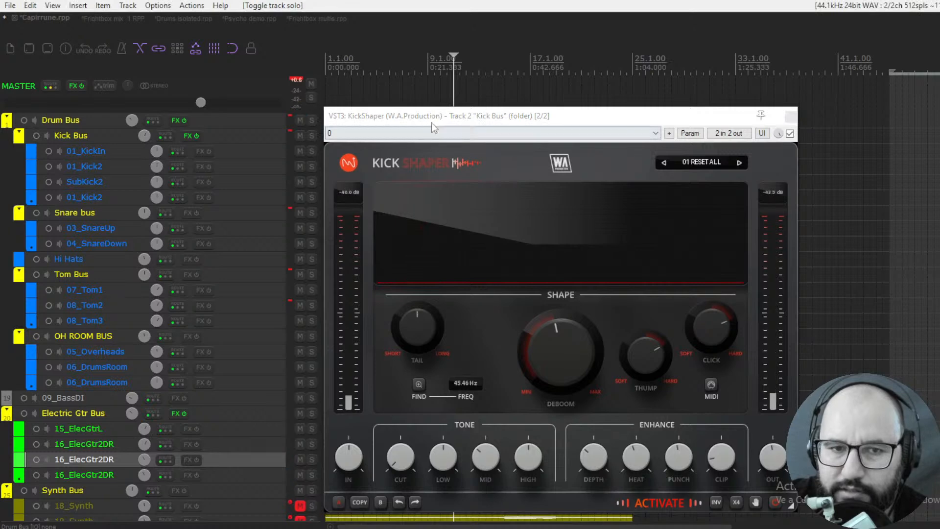
left_click_drag(431, 121, 370, 123)
- Play the full mix, compare it with KickShaper bypassed and enabled, and stop playback with the plugin active
left_click(729, 135)
key("space")
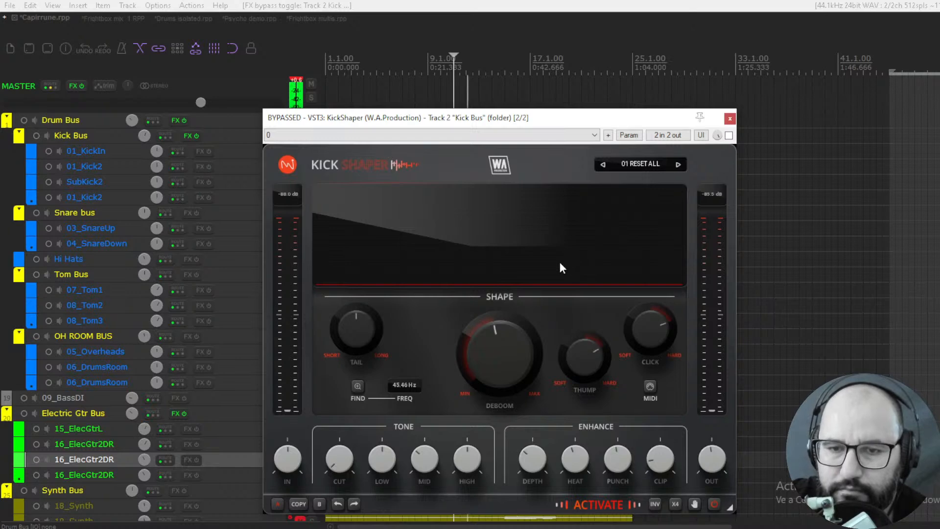
left_click(728, 135)
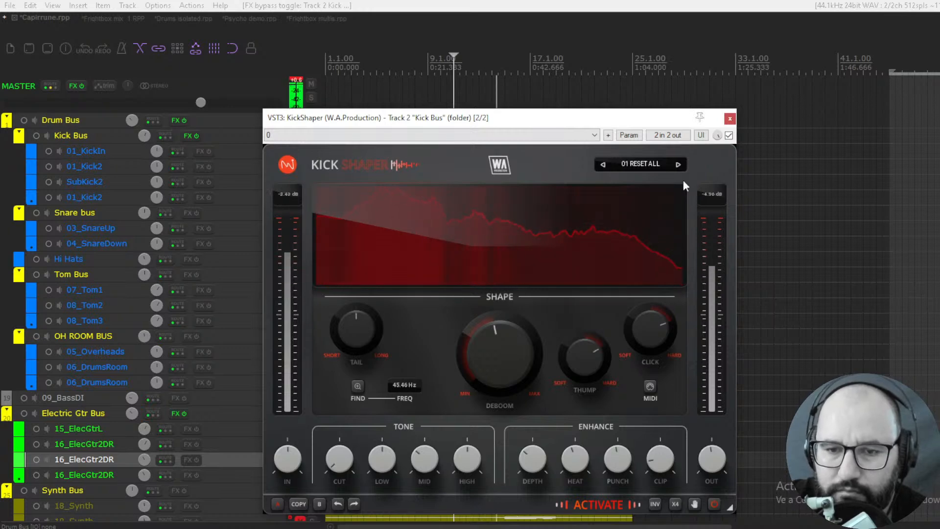
left_click(729, 136)
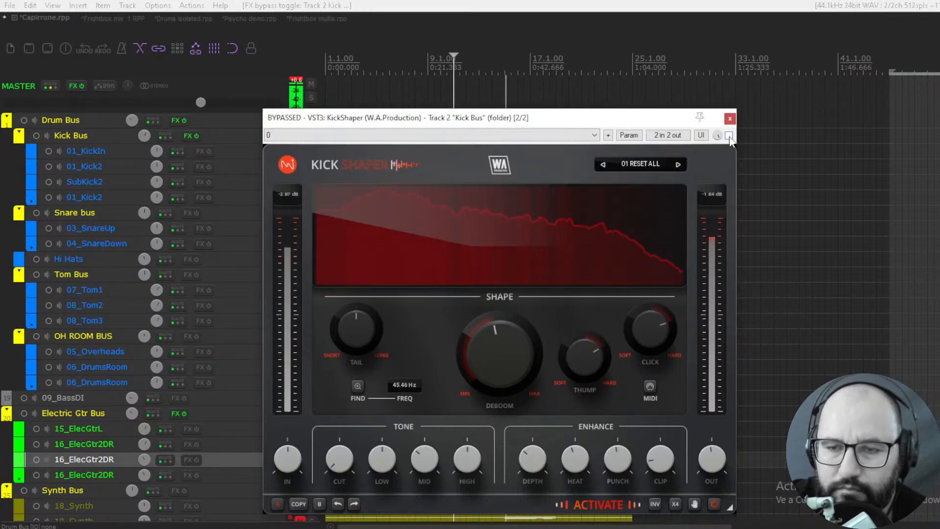
left_click(728, 135)
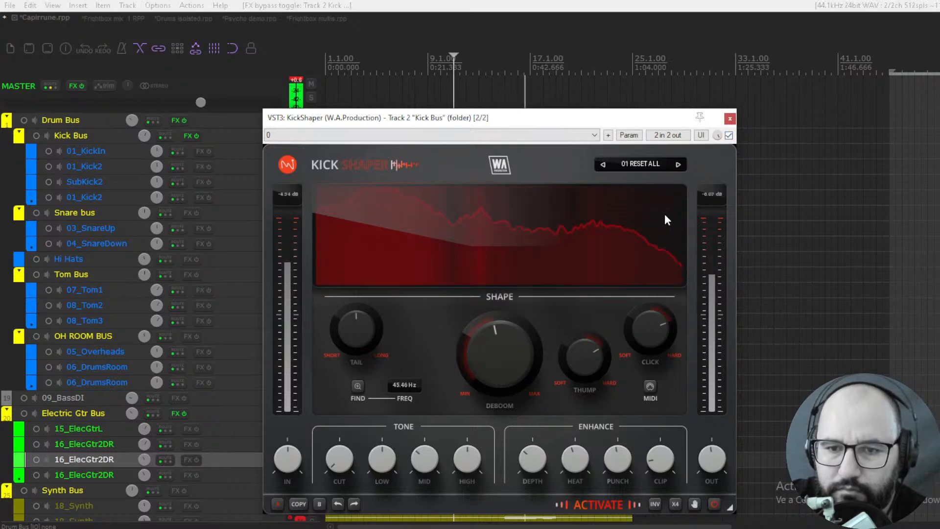
key("space")
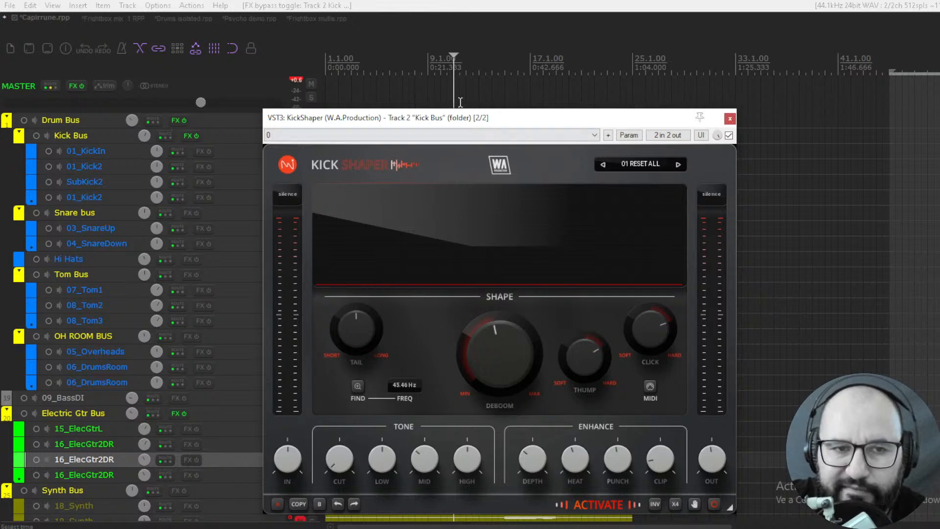
- Switch to the Drums isolated.rpp project
left_click(187, 20)
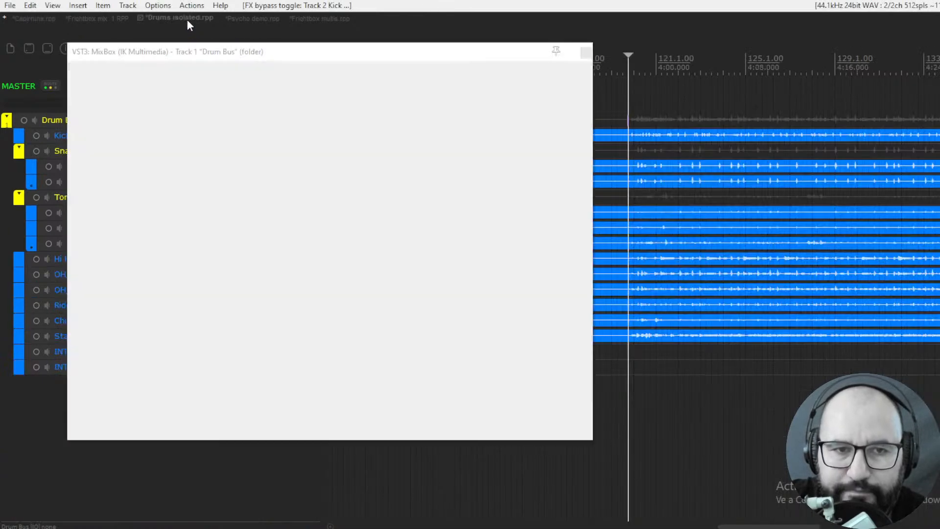
- Reposition the MixBox window on the Drum Bus and expand its rack to the eight-slot view
left_click_drag(415, 54, 430, 60)
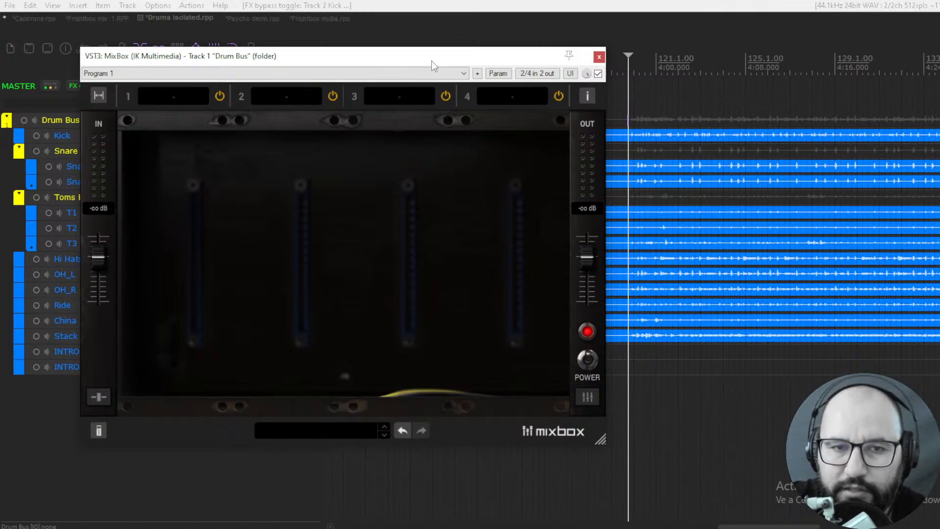
left_click_drag(407, 59, 410, 60)
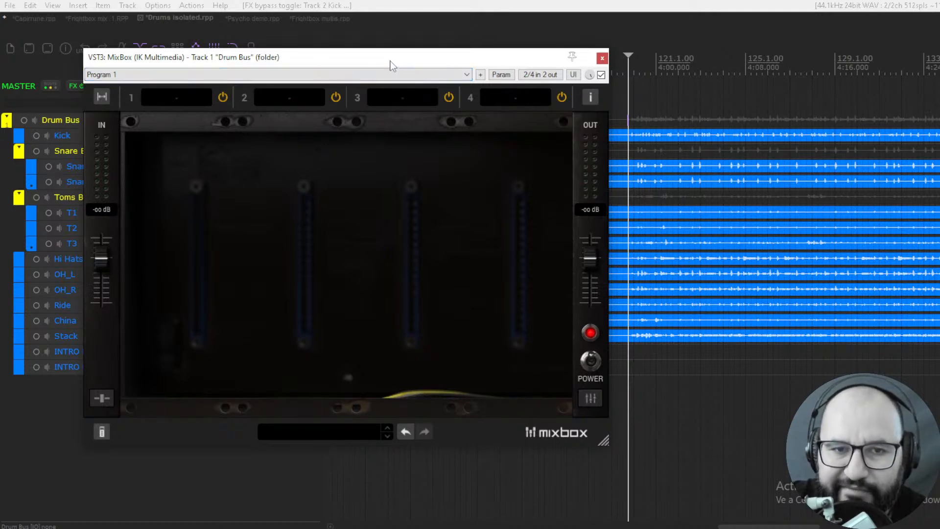
mouse_move(402, 60)
left_mouse_down()
mouse_move(417, 65)
mouse_move(394, 62)
left_mouse_up()
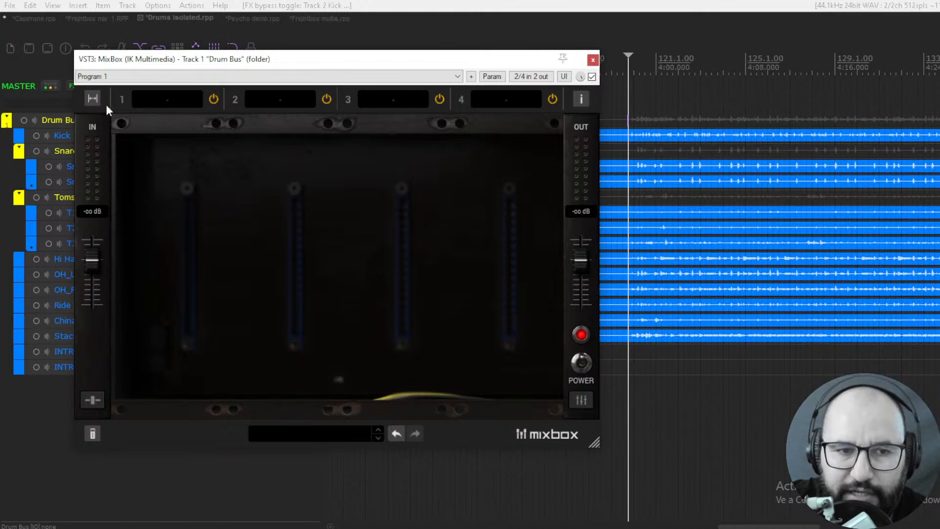
left_click(92, 98)
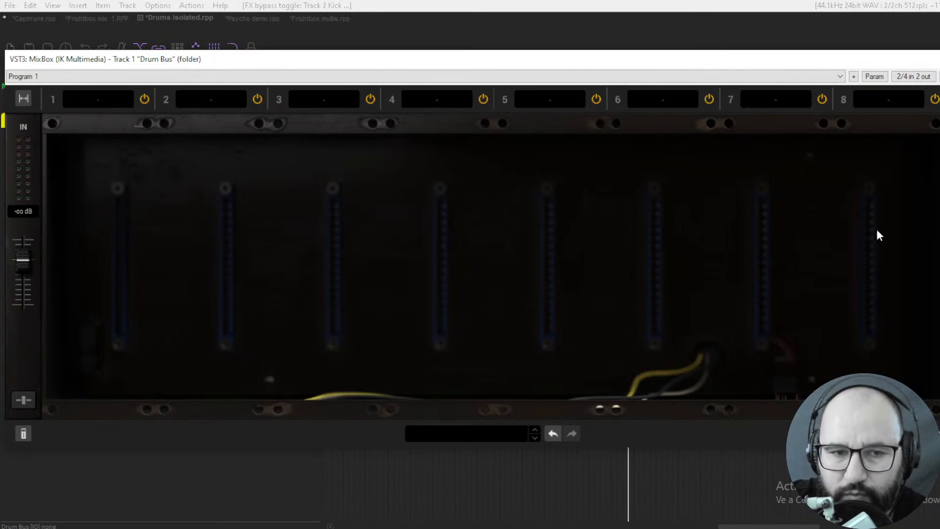
left_click_drag(298, 63, 295, 45)
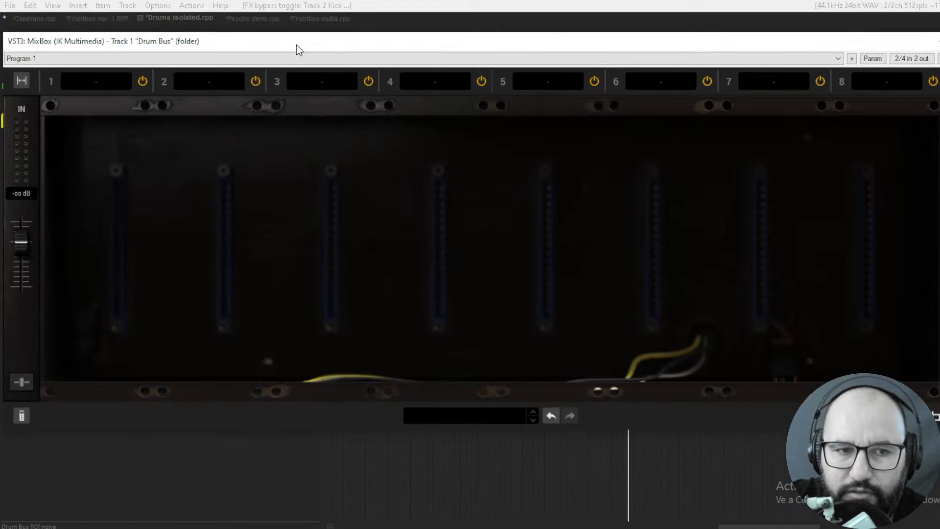
- Load the Channel Strip module into slot 1 of the MixBox rack
left_click(89, 86)
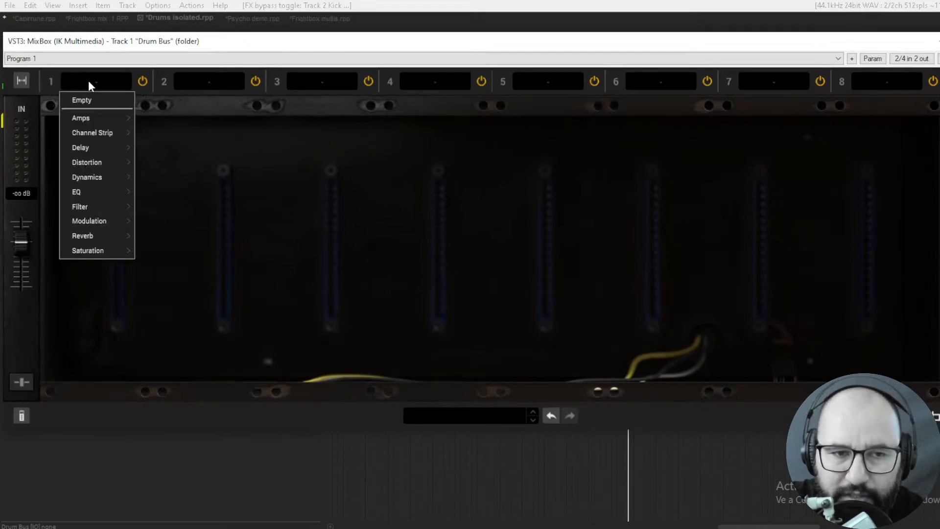
mouse_move(96, 118)
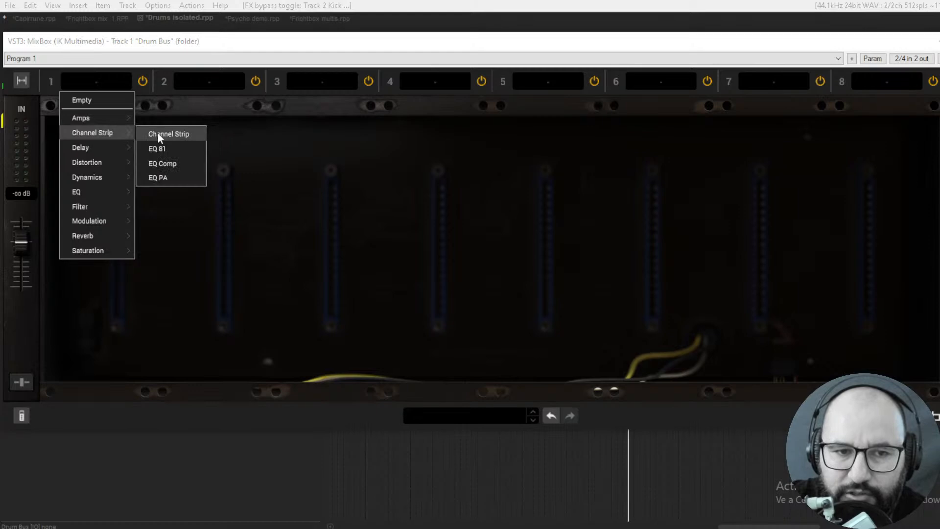
left_click(164, 132)
left_click(108, 131)
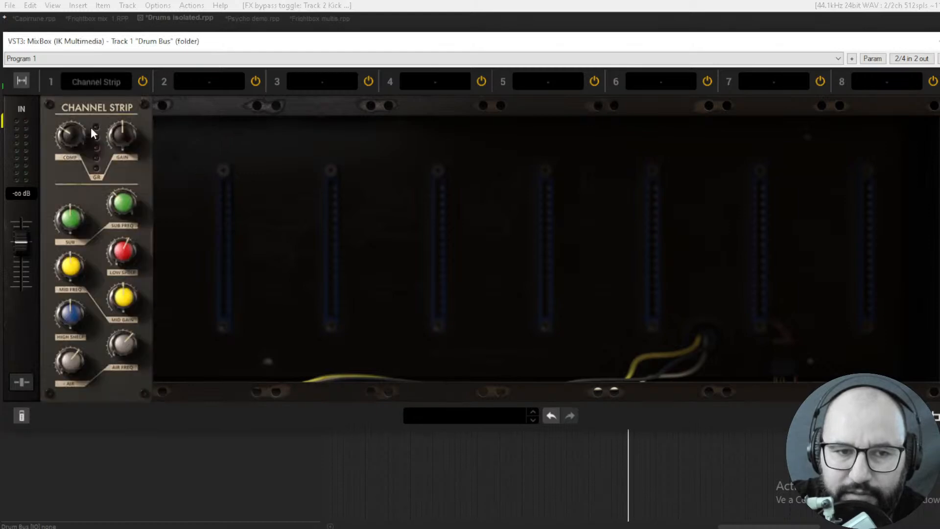
- Try the EQ Comp channel strip in slot 2 and set the slot back to Empty
left_click(196, 81)
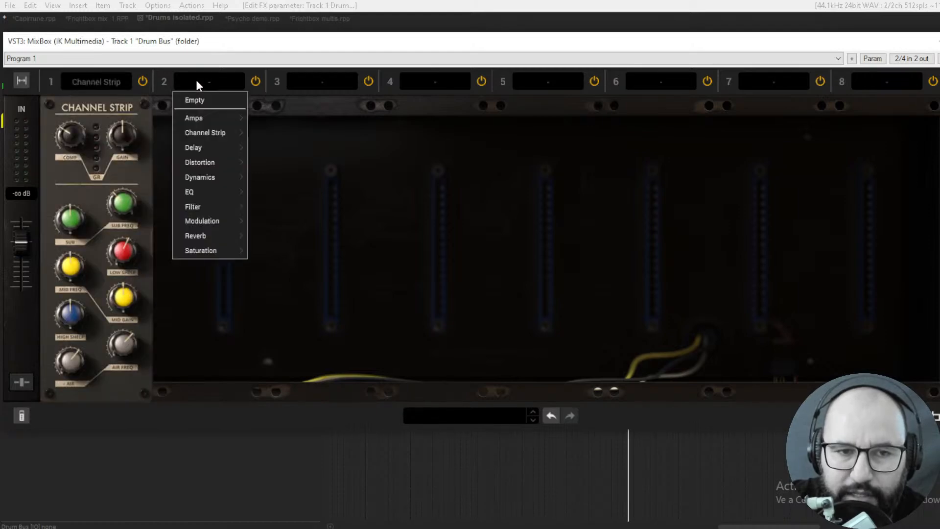
mouse_move(197, 131)
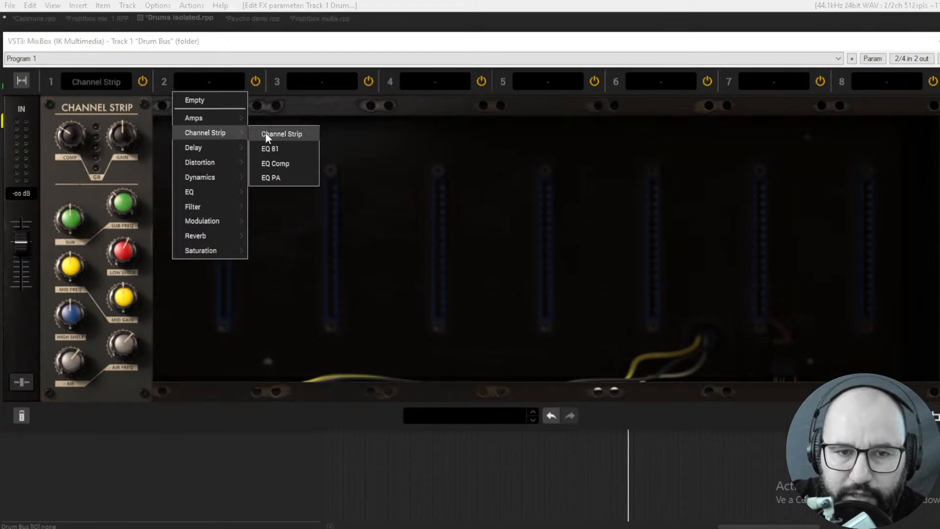
left_click(272, 163)
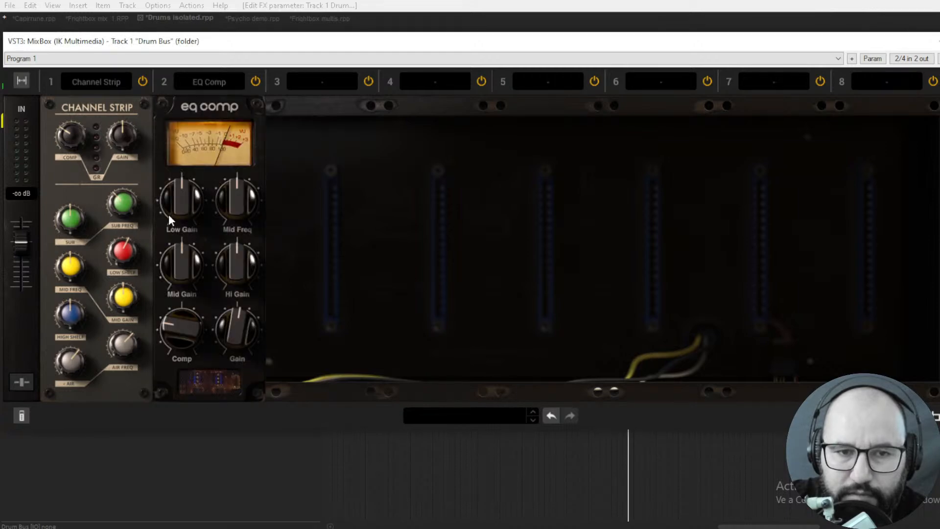
left_click(207, 81)
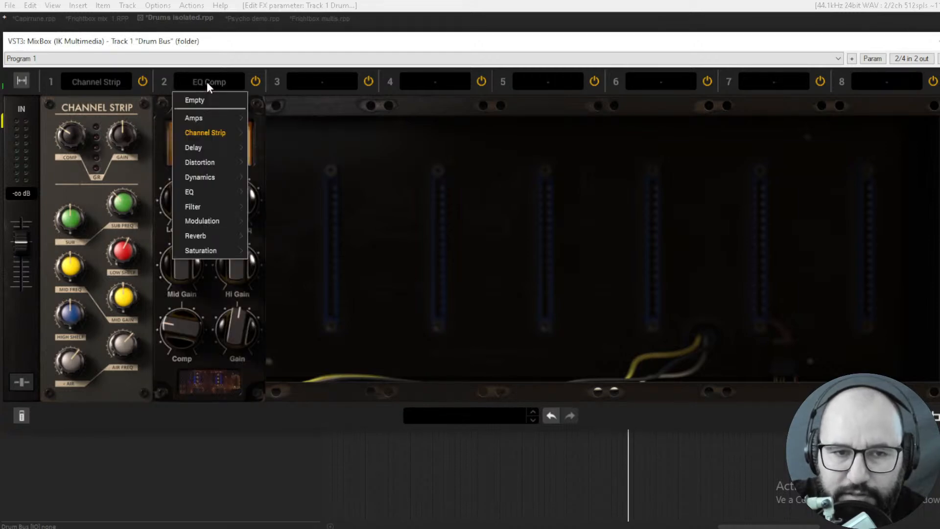
mouse_move(225, 133)
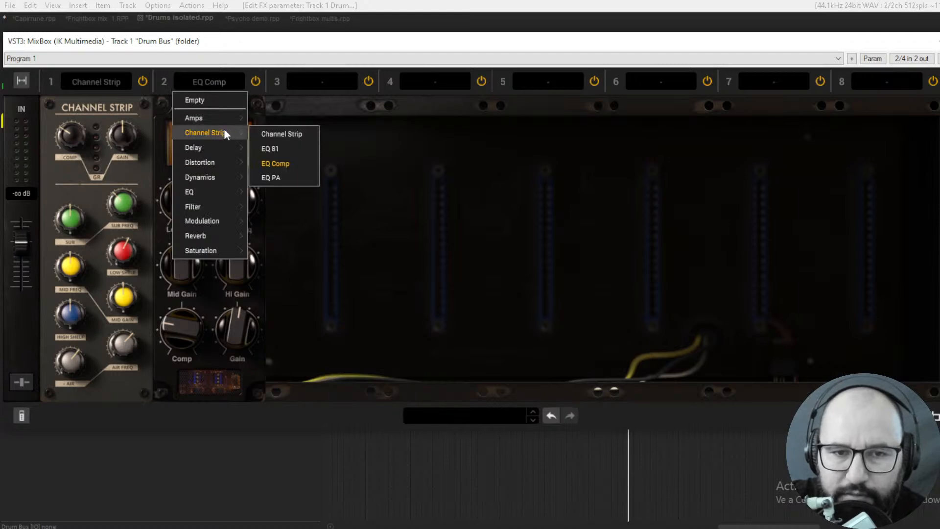
left_click(200, 80)
left_click(201, 81)
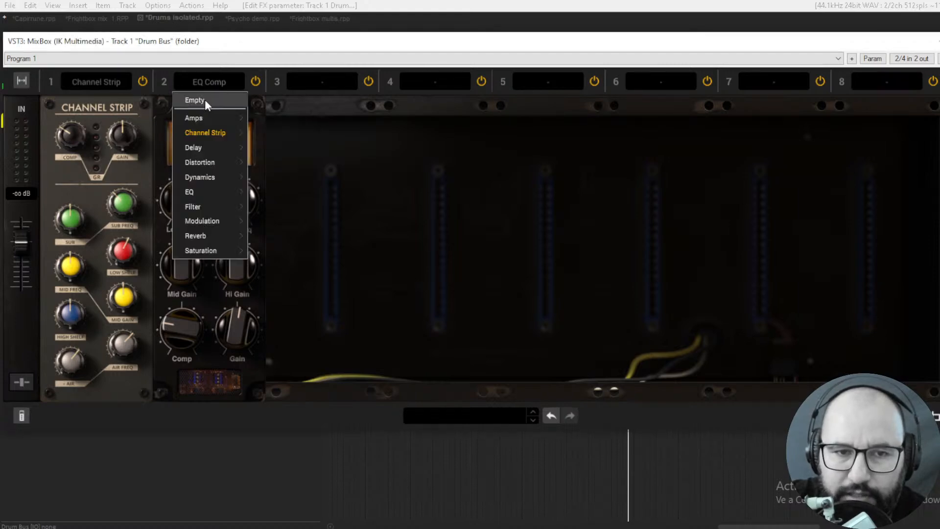
left_click(205, 99)
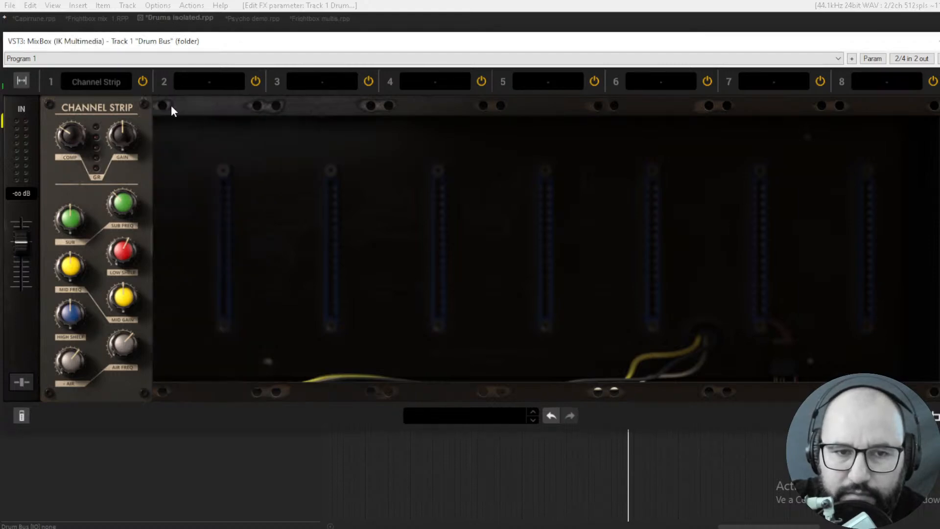
- Show the delay modules in slot 1 by loading Reverb Delay and Tape Echo in turn
left_click(93, 82)
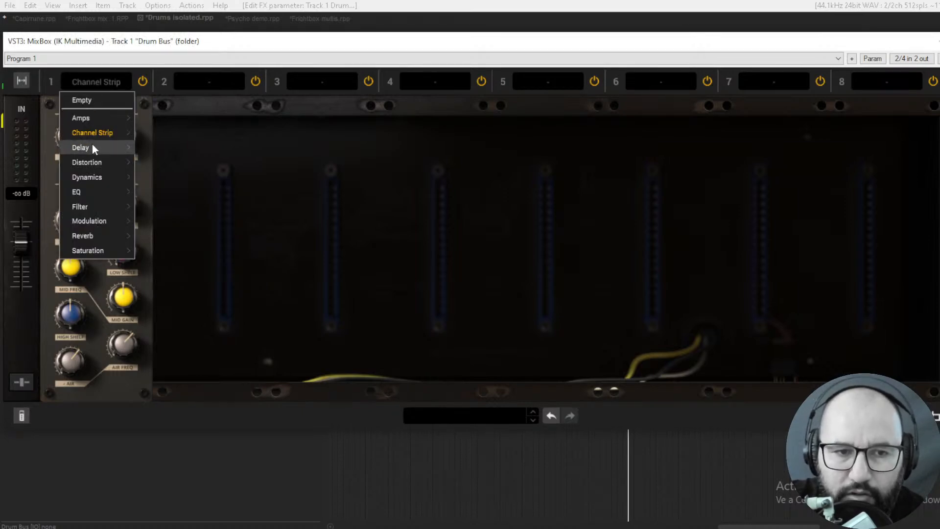
mouse_move(94, 148)
left_click(156, 148)
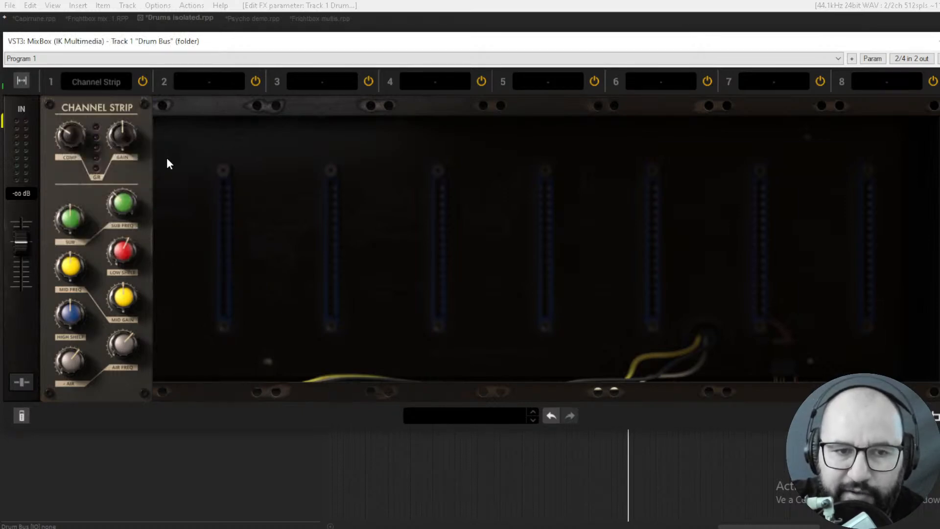
left_click(105, 89)
mouse_move(105, 147)
left_click(153, 163)
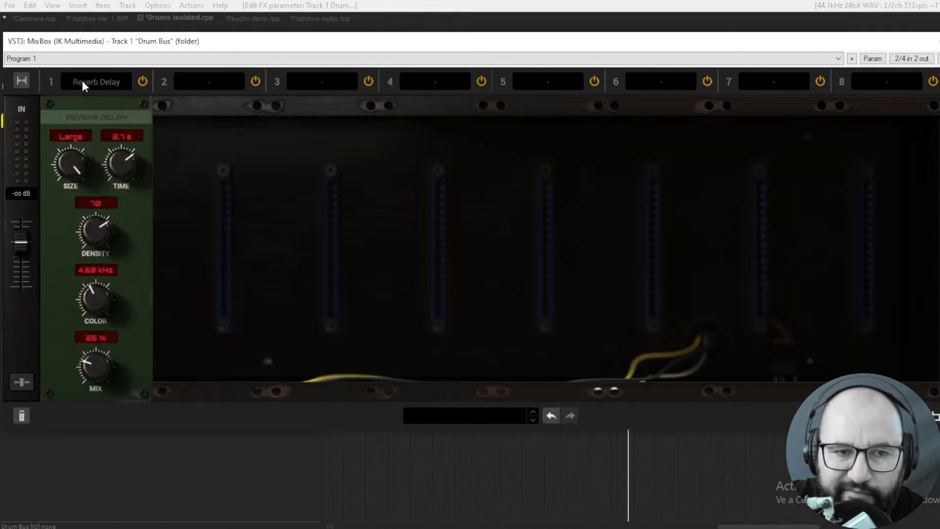
left_click(82, 84)
mouse_move(100, 147)
left_click(165, 177)
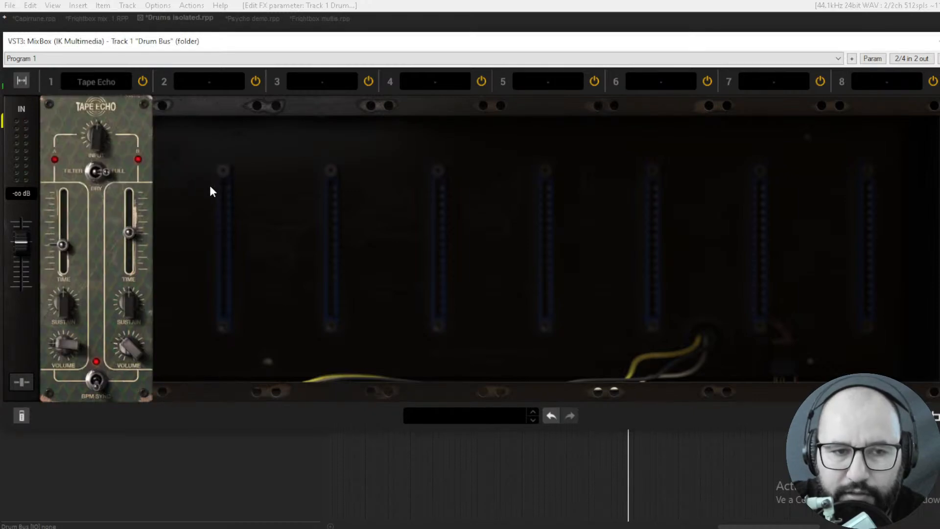
- Replace the delay in slot 1 with the Crusher, Distortion and Lo-Fi modules in turn
left_click(87, 80)
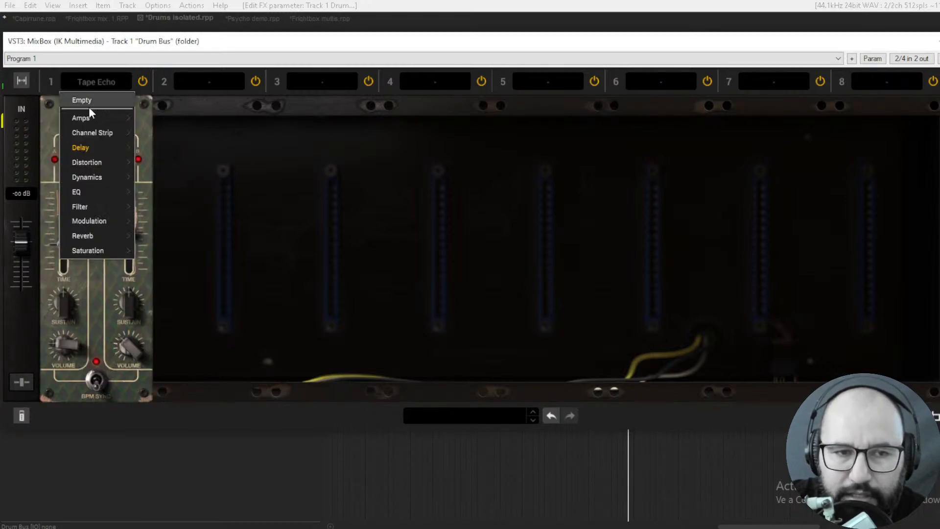
mouse_move(113, 166)
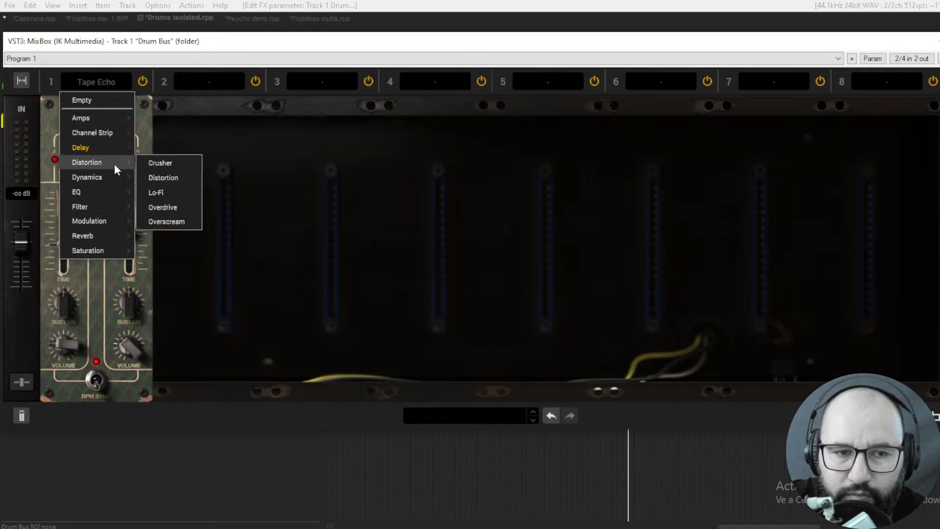
left_click(156, 162)
left_click(101, 81)
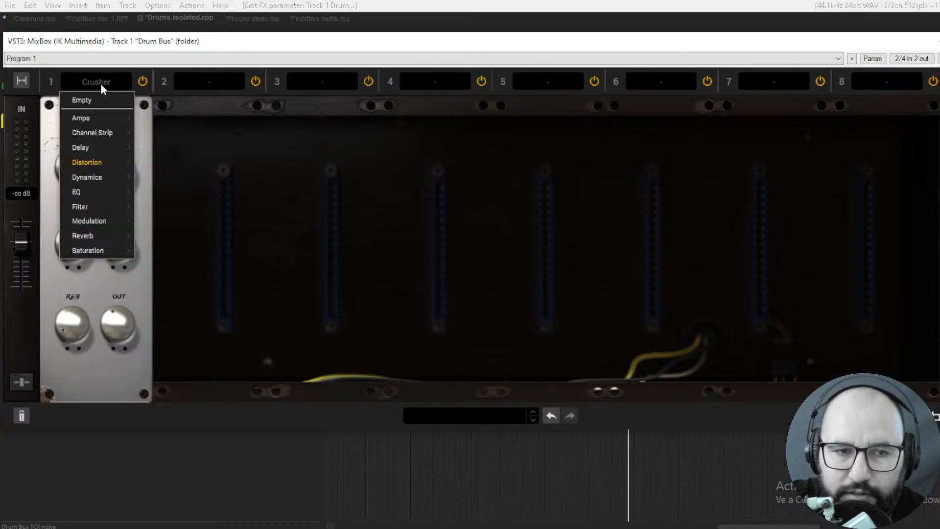
mouse_move(98, 162)
left_click(154, 175)
left_click(100, 79)
left_click(157, 177)
- Load the two remaining distortion modules, Overdrive and Overscream, one after the other into slot 1
left_click(91, 82)
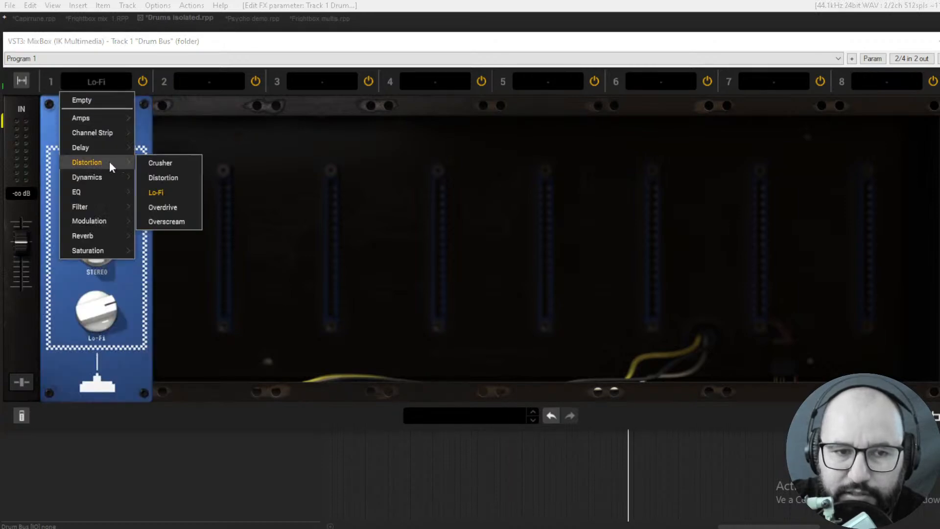
left_click(169, 206)
left_click(88, 82)
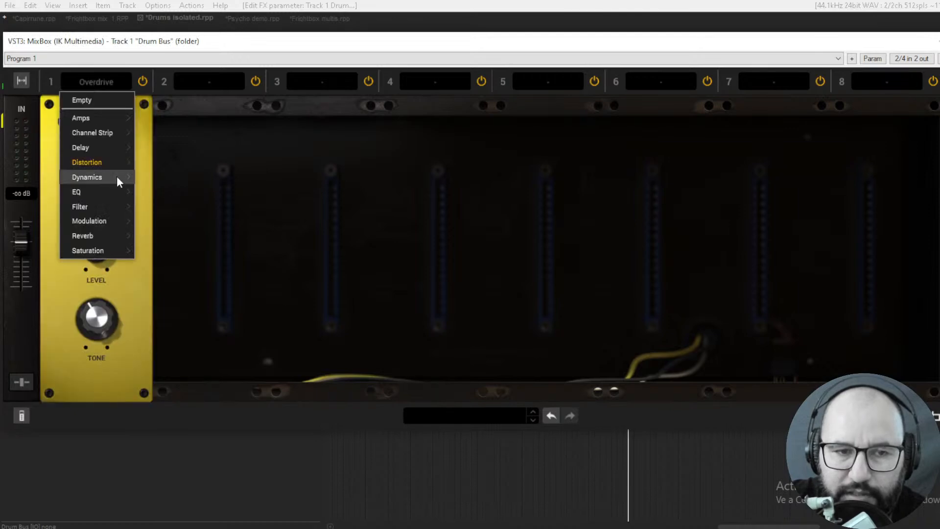
mouse_move(111, 162)
left_click(165, 221)
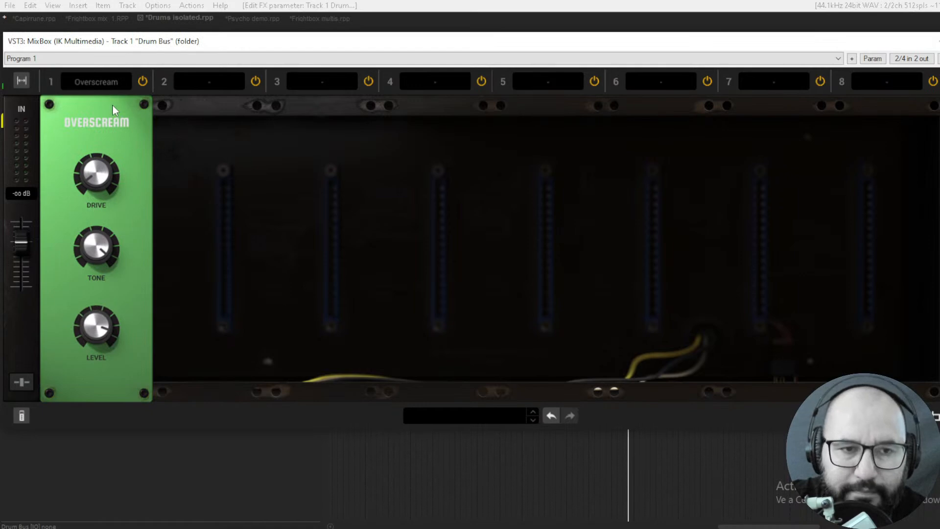
- Show the first dynamics modules in slot 1 by loading Black 76 and British Dynamics in turn
left_click(95, 83)
mouse_move(100, 177)
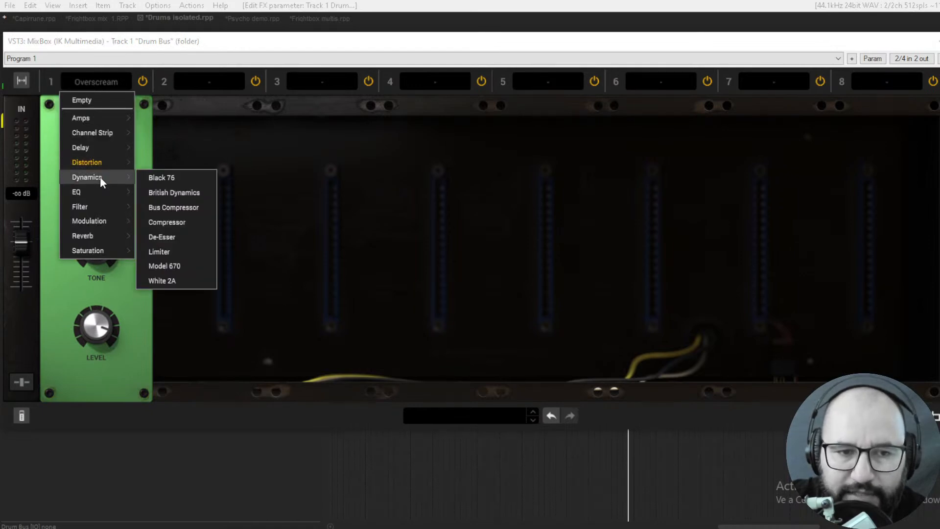
left_click(167, 181)
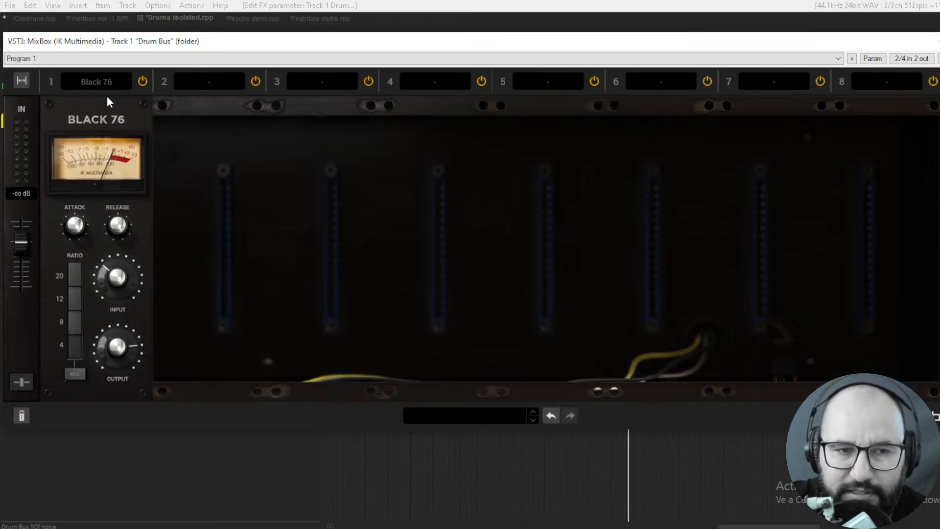
left_click(98, 83)
mouse_move(105, 176)
left_click(157, 193)
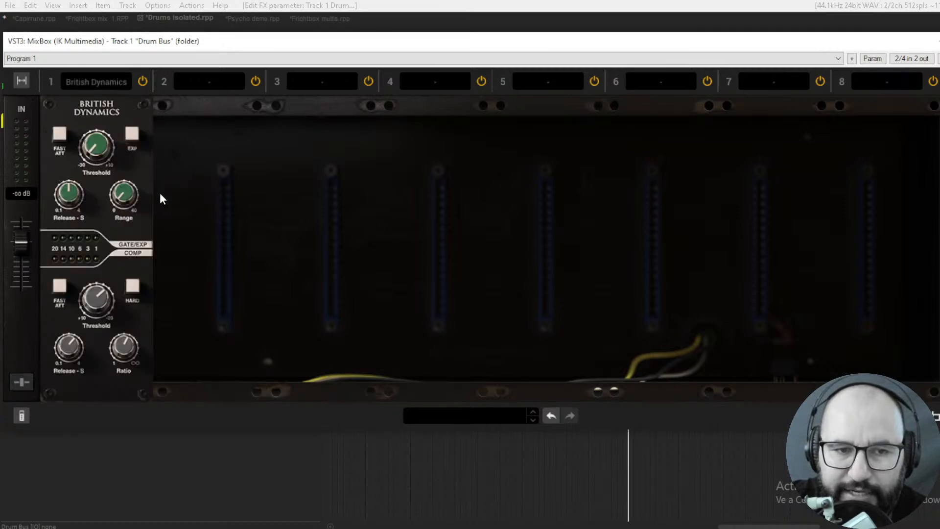
- Replace British Dynamics in slot 1 with the Bus Compressor and the Compressor in turn
left_click(105, 82)
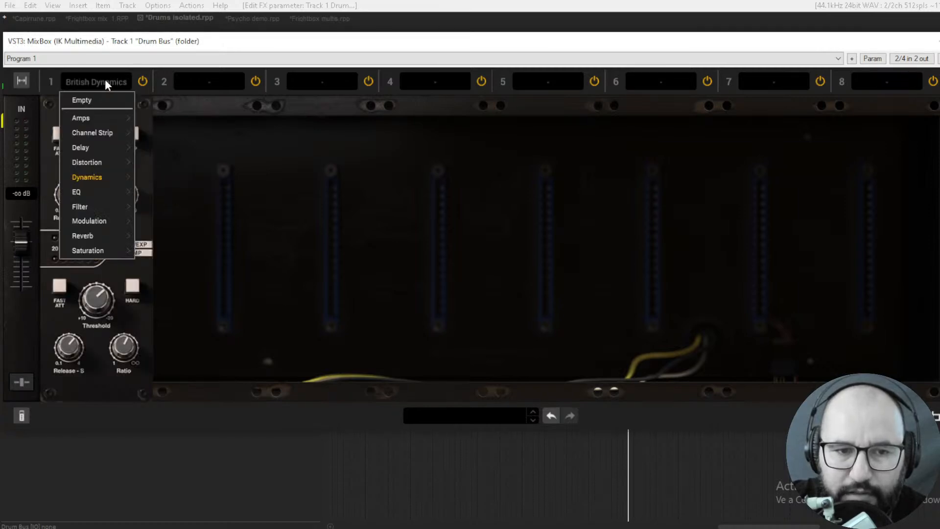
mouse_move(99, 178)
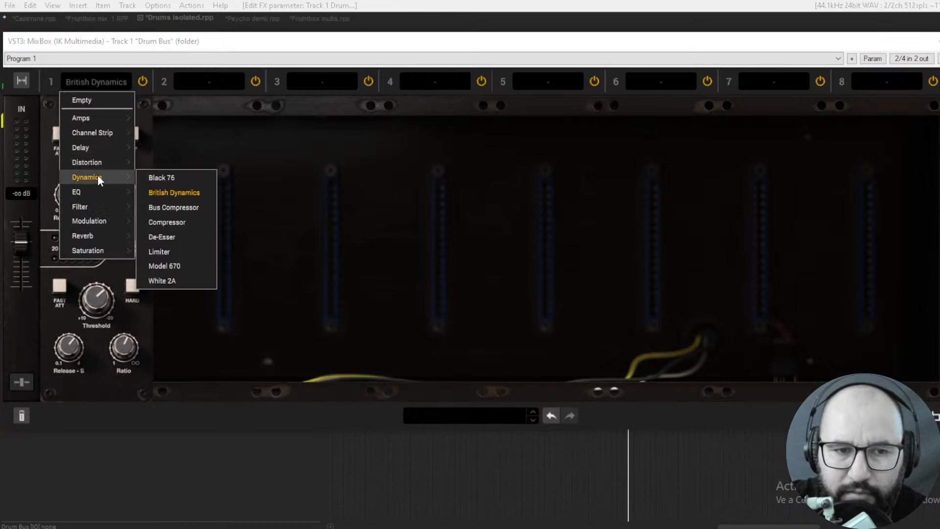
left_click(168, 207)
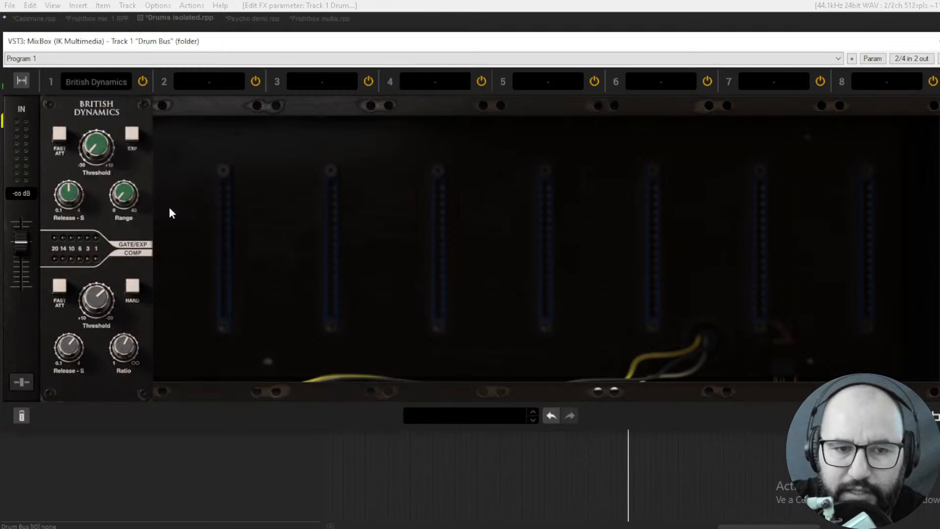
left_click(99, 81)
mouse_move(99, 177)
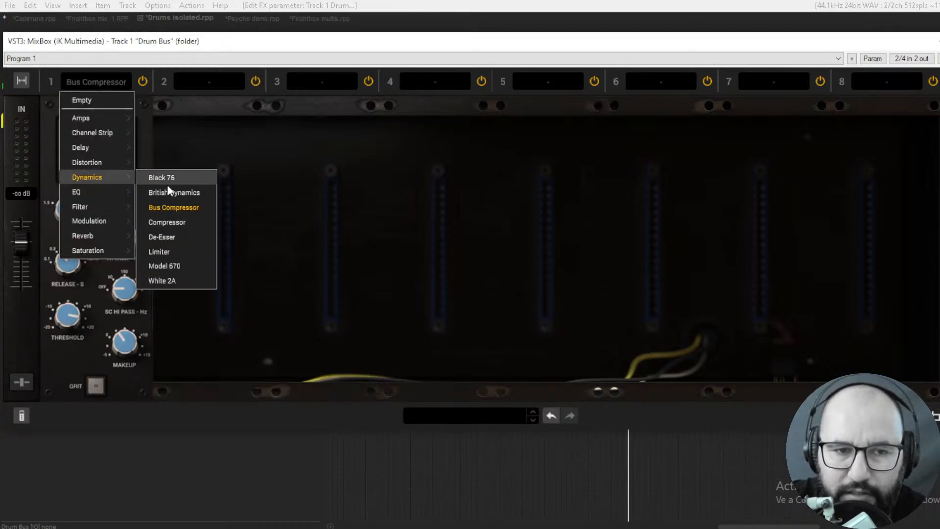
left_click(166, 222)
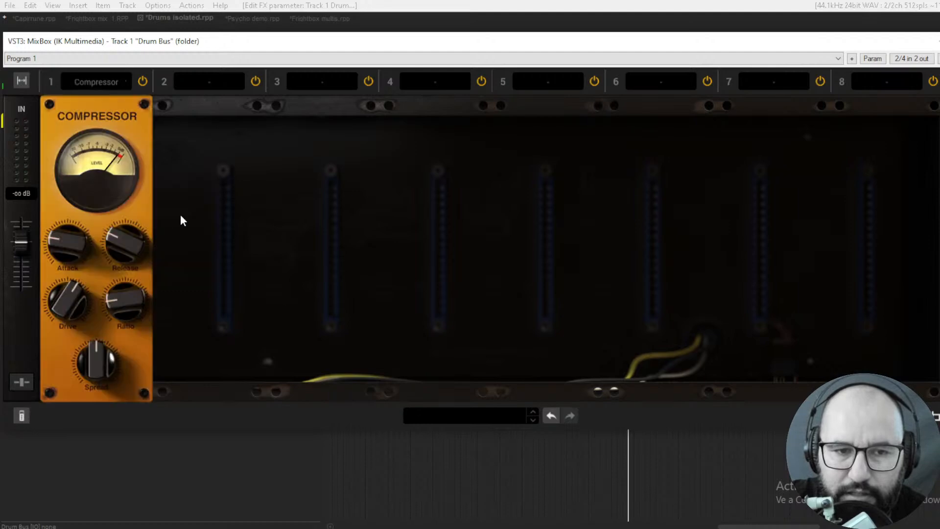
- Replace the Compressor in slot 1 with the De-Esser dynamics module
left_click(99, 82)
mouse_move(106, 179)
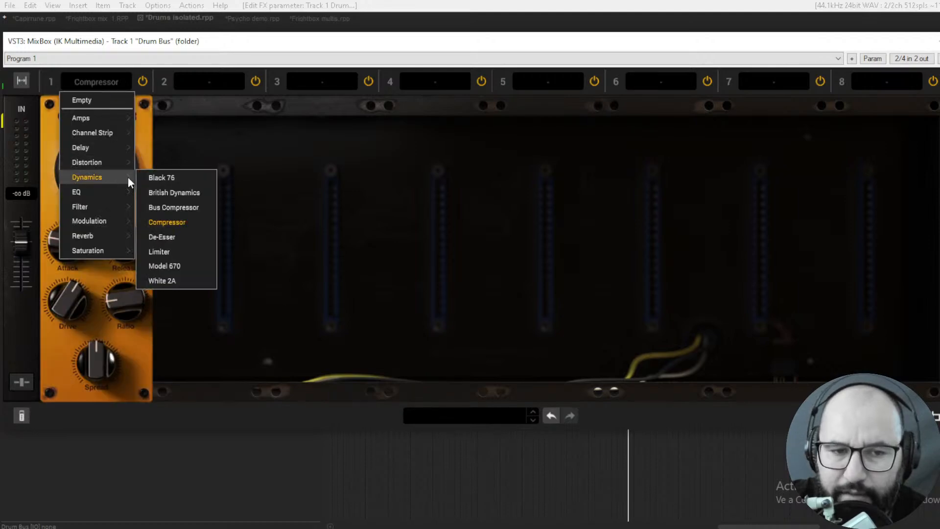
left_click(173, 237)
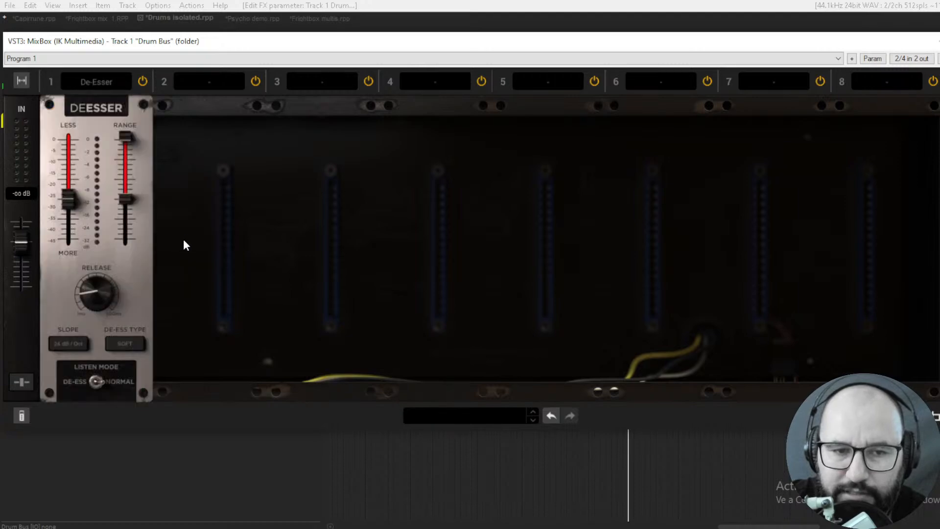
- Replace the De-Esser in slot 1 with the Model 670 and White 2A dynamics modules in turn
left_click(94, 83)
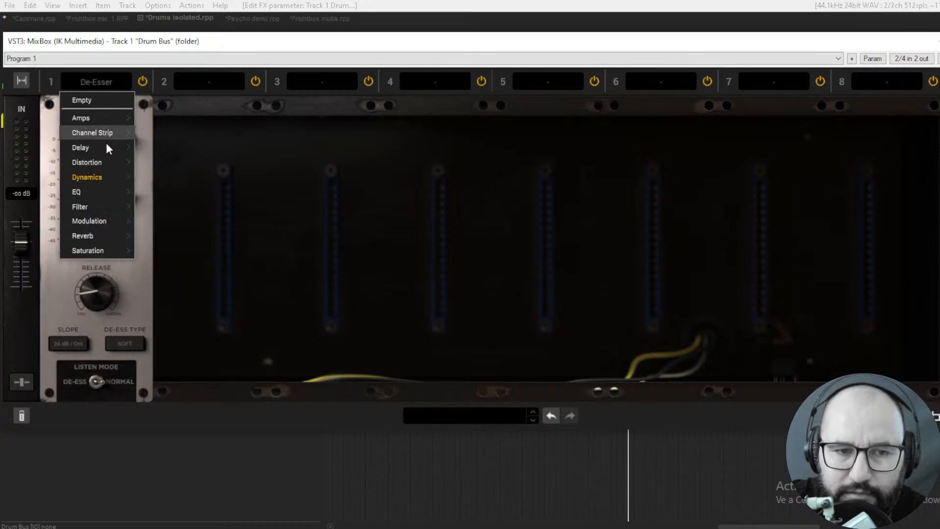
mouse_move(111, 179)
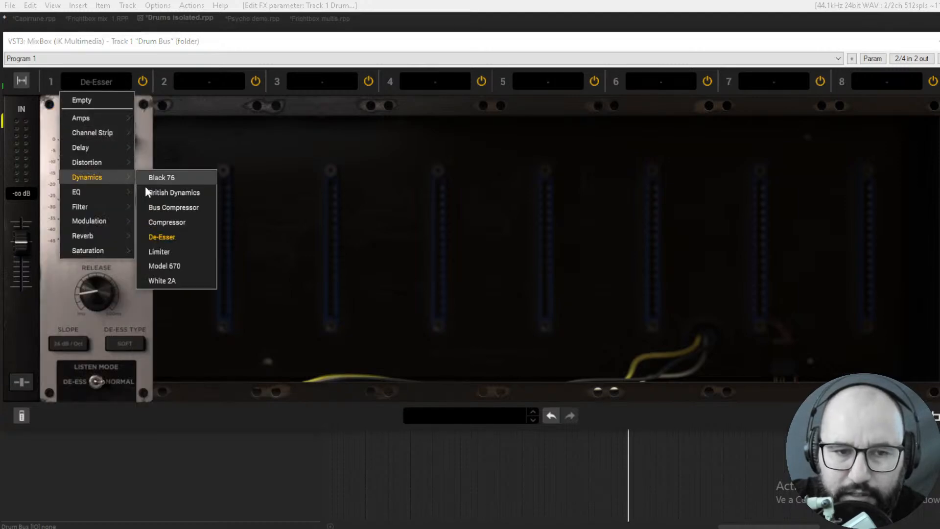
left_click(169, 264)
left_click(97, 82)
mouse_move(110, 176)
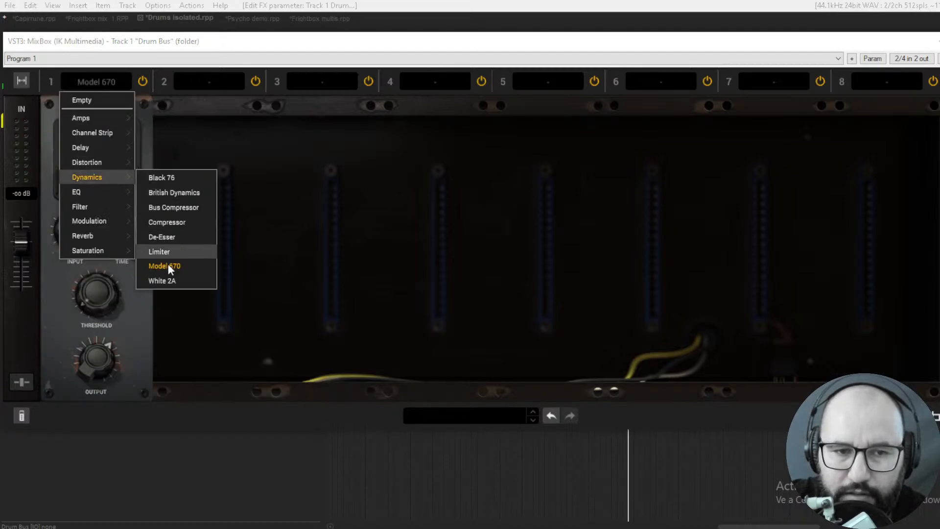
left_click(168, 281)
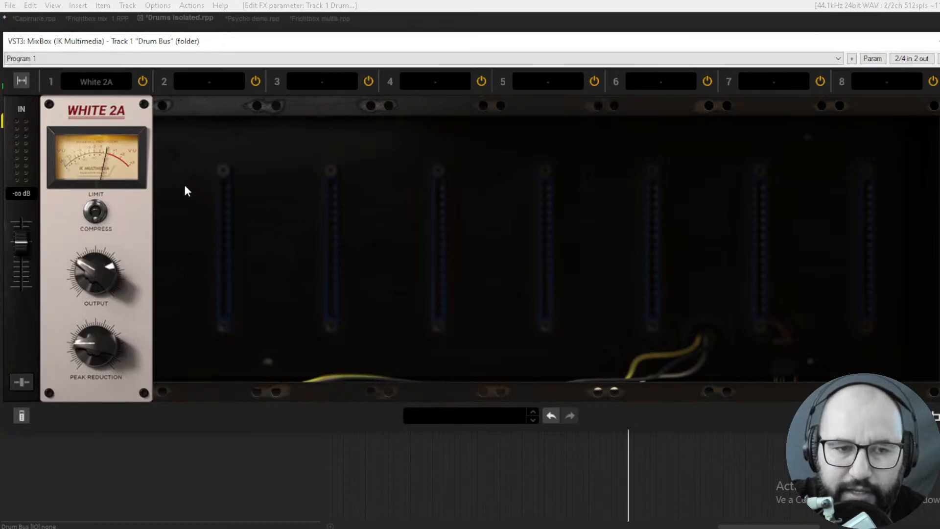
- Show the first EQ modules in slot 1 by loading British EQ and EQ PG one after the other
left_click(93, 81)
mouse_move(100, 192)
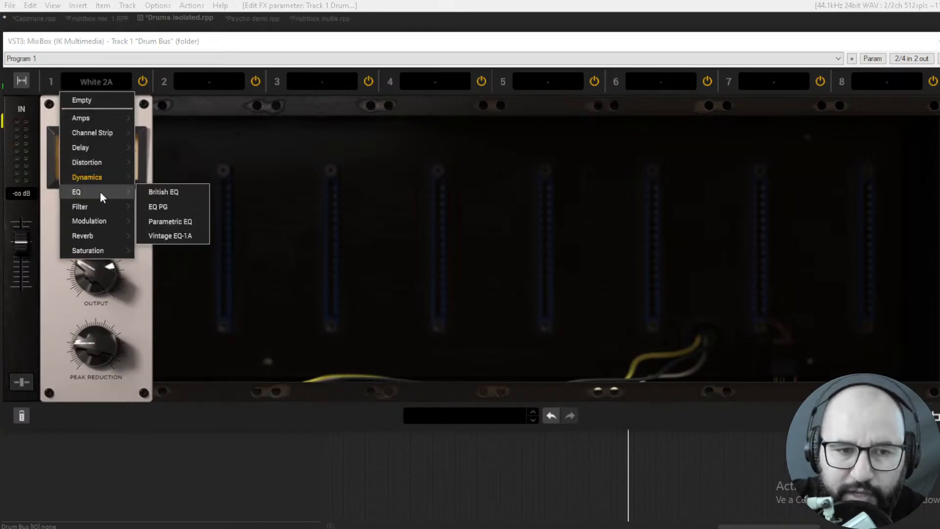
left_click(159, 193)
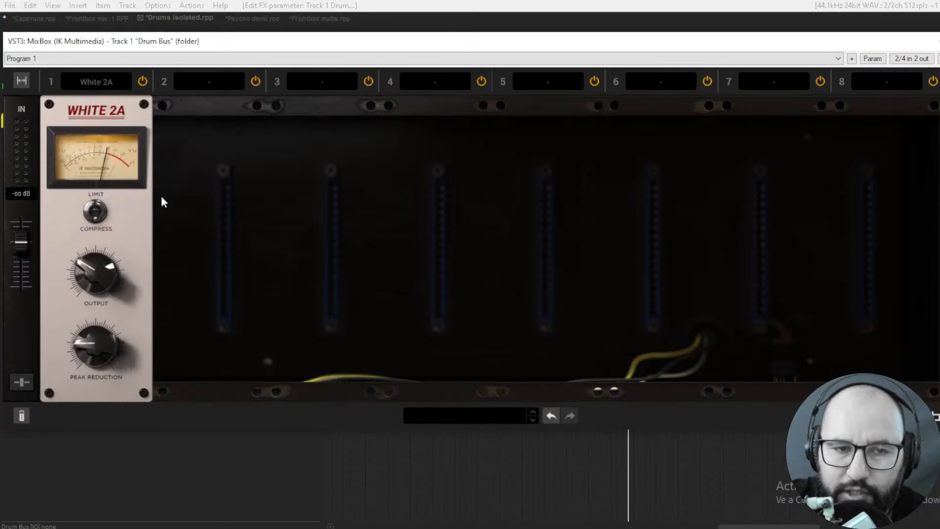
left_click(89, 80)
mouse_move(95, 194)
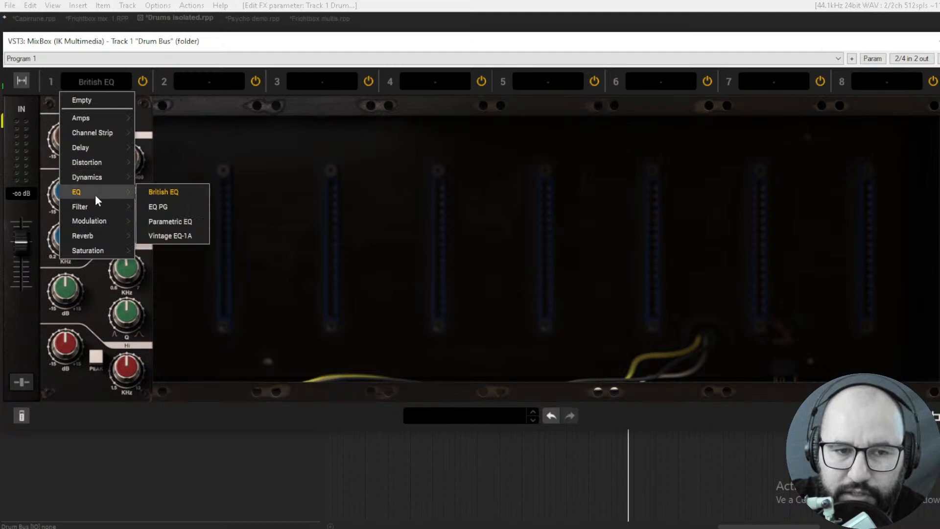
left_click(157, 206)
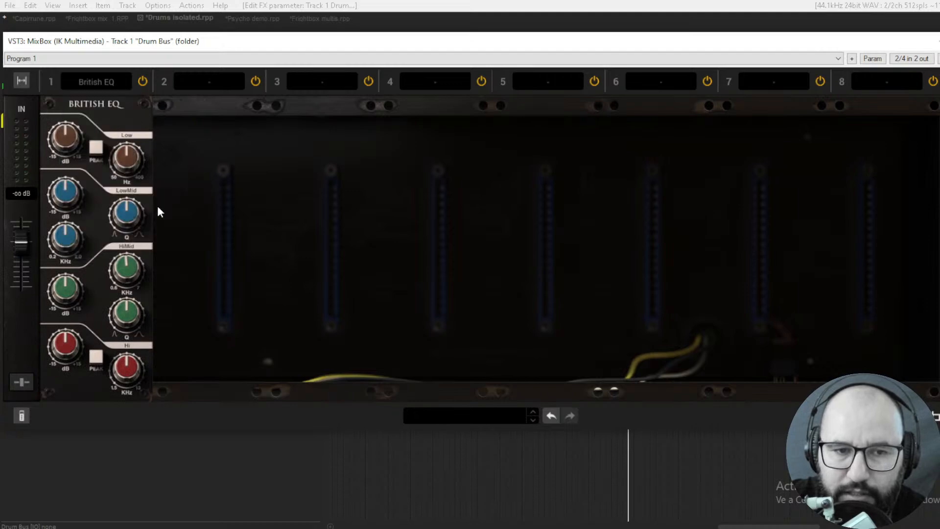
- Load the remaining EQ modules, Parametric EQ and Vintage EQ-1A, into slot 1 in turn
left_click(101, 80)
mouse_move(110, 193)
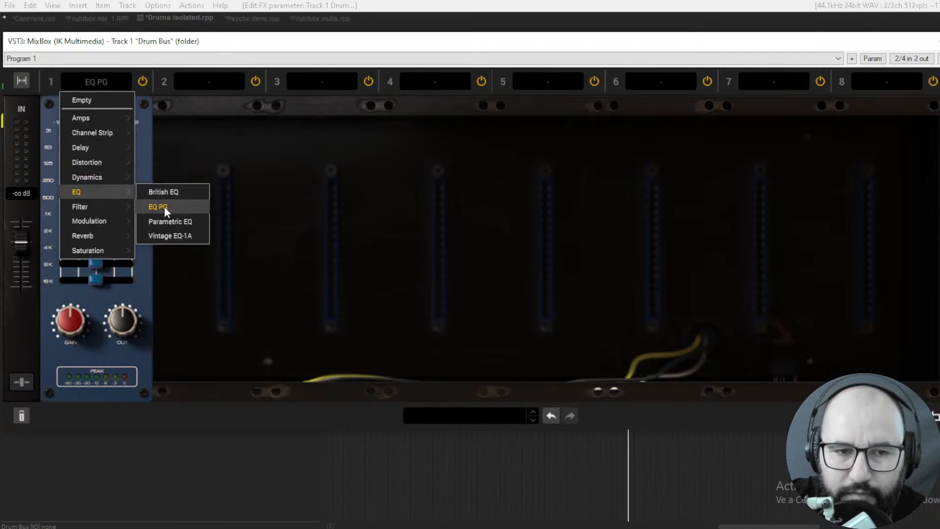
left_click(169, 221)
left_click(101, 78)
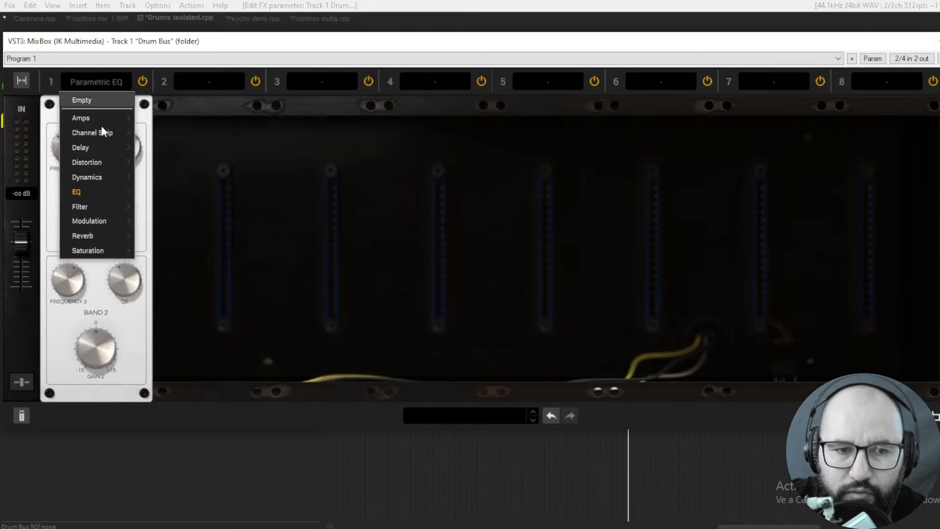
mouse_move(110, 193)
left_click(171, 236)
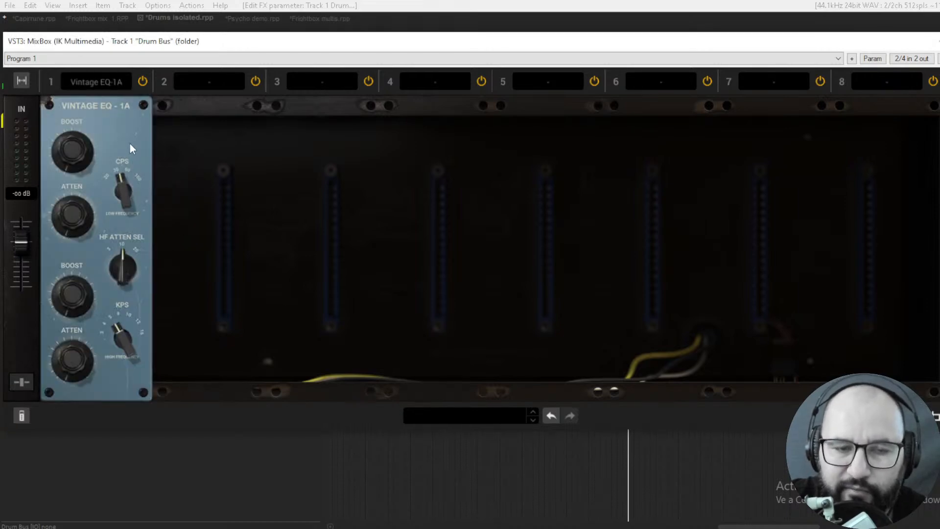
- Replace the Vintage EQ-1A in slot 1 with the Env Filter module from the filter category
left_click(98, 80)
mouse_move(104, 210)
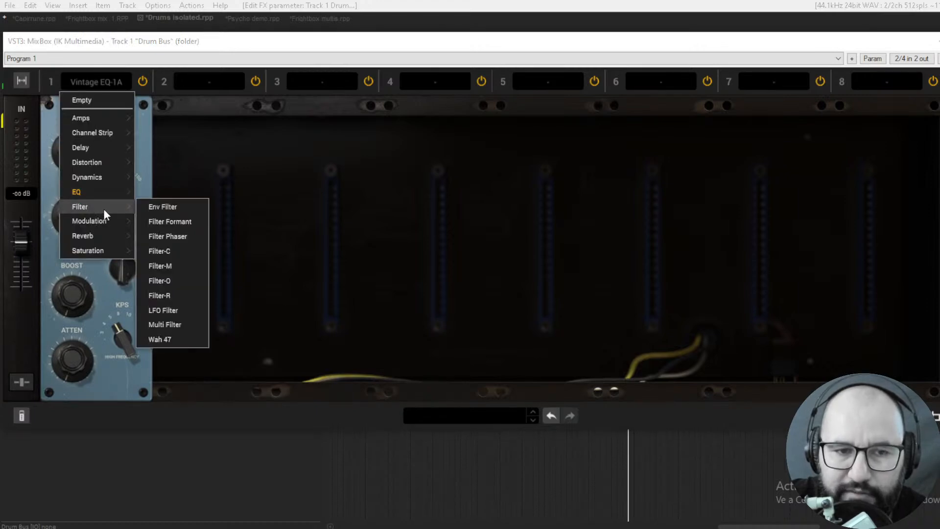
left_click(168, 209)
- Show modulation modules in slot 1 by loading Multi Chorus and Rotary one after the other
left_click(98, 82)
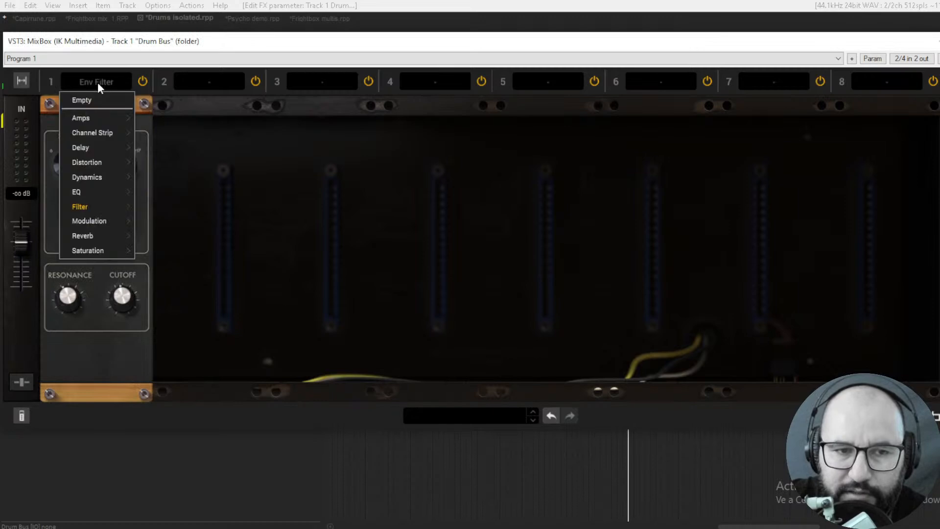
mouse_move(104, 221)
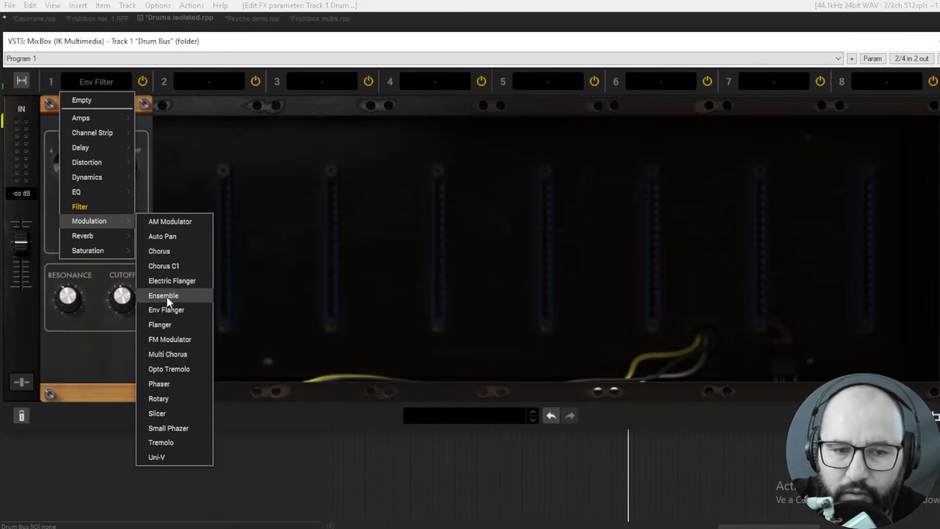
left_click(174, 348)
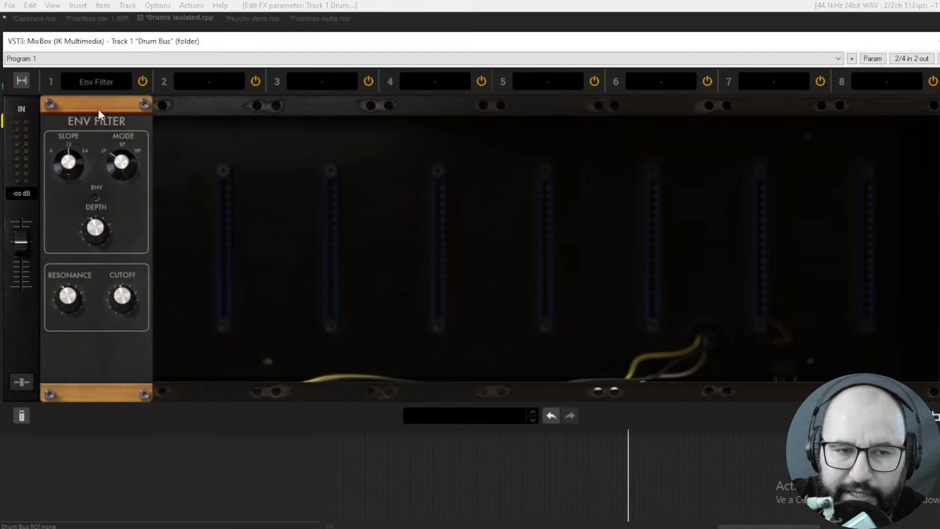
left_click(93, 79)
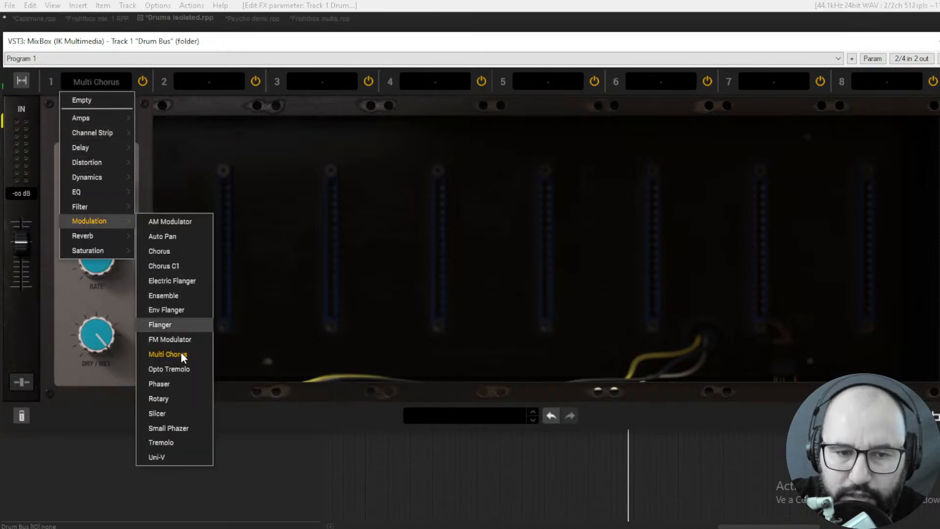
left_click(171, 398)
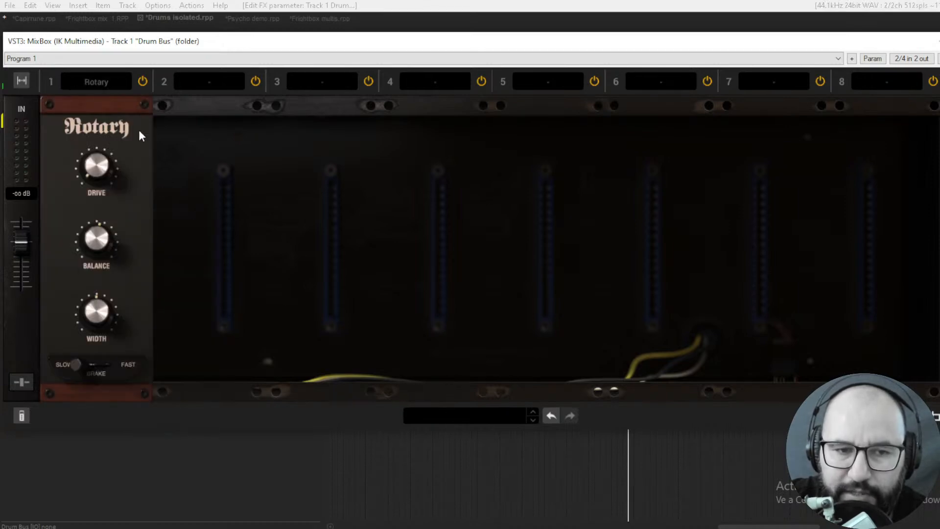
- Replace the Rotary in slot 1 with the Uni-V modulation module
left_click(106, 82)
mouse_move(120, 220)
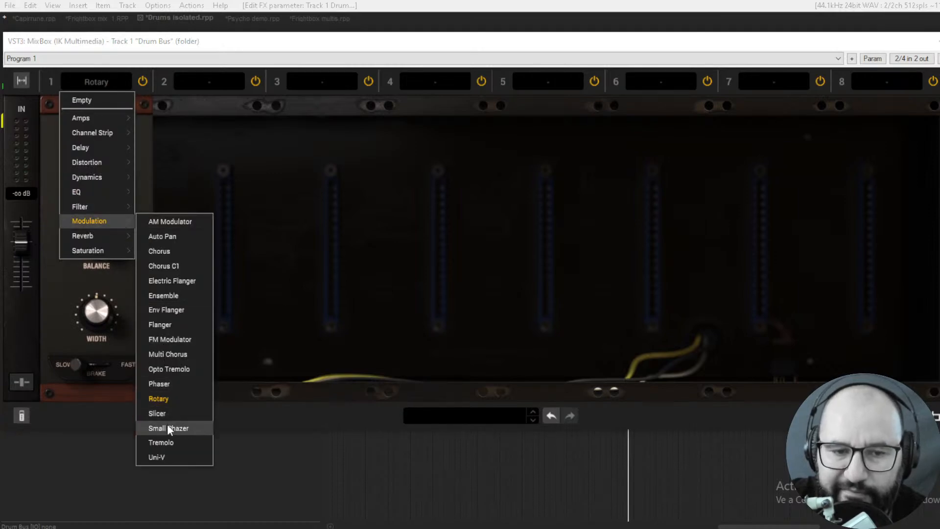
left_click(166, 456)
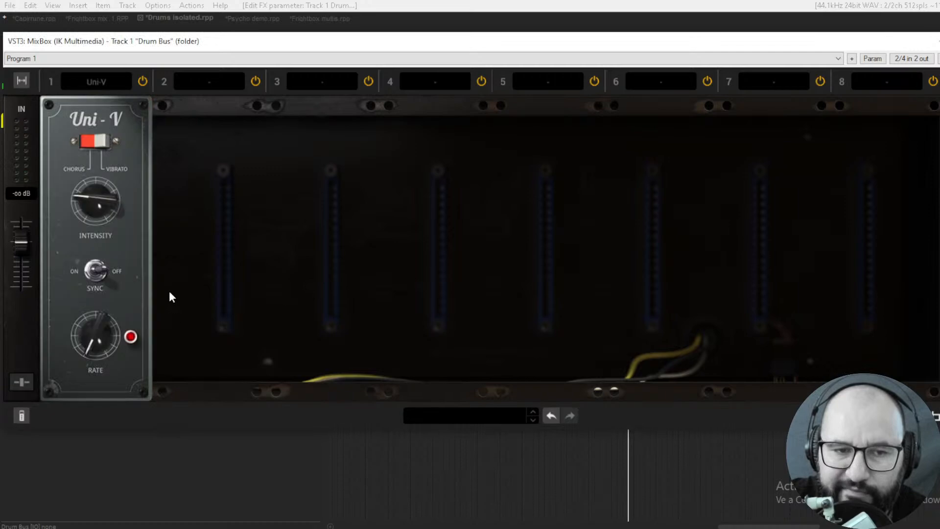
- Show reverb modules in slot 1 by loading ConvoRoom and Sunset Live Room in turn
left_click(90, 80)
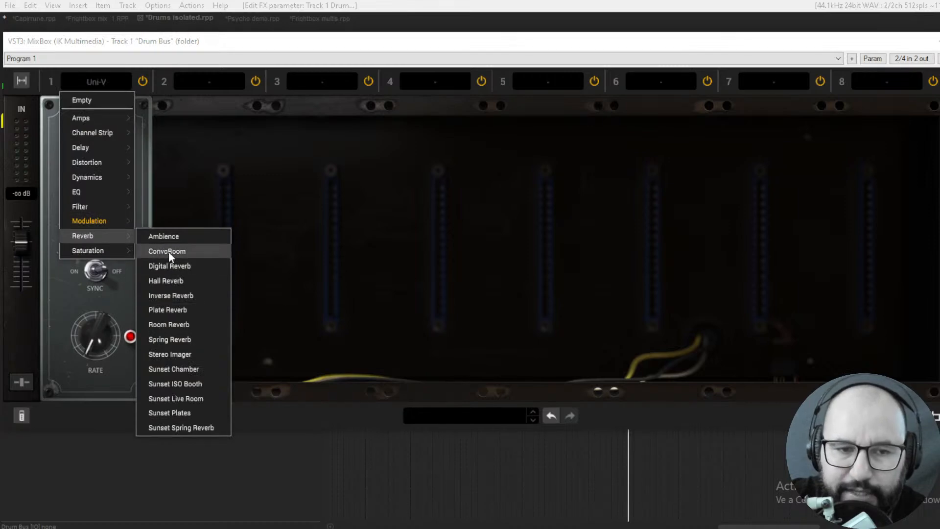
left_click(169, 251)
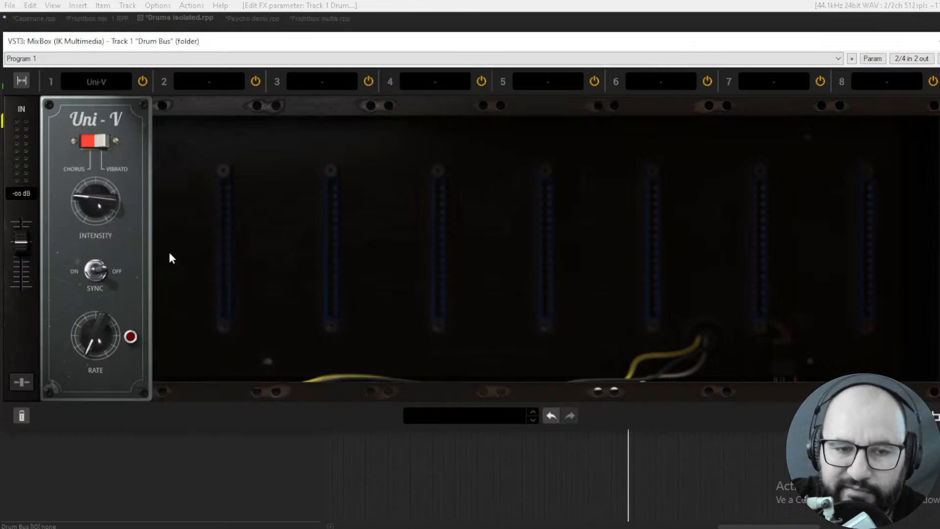
left_click(96, 81)
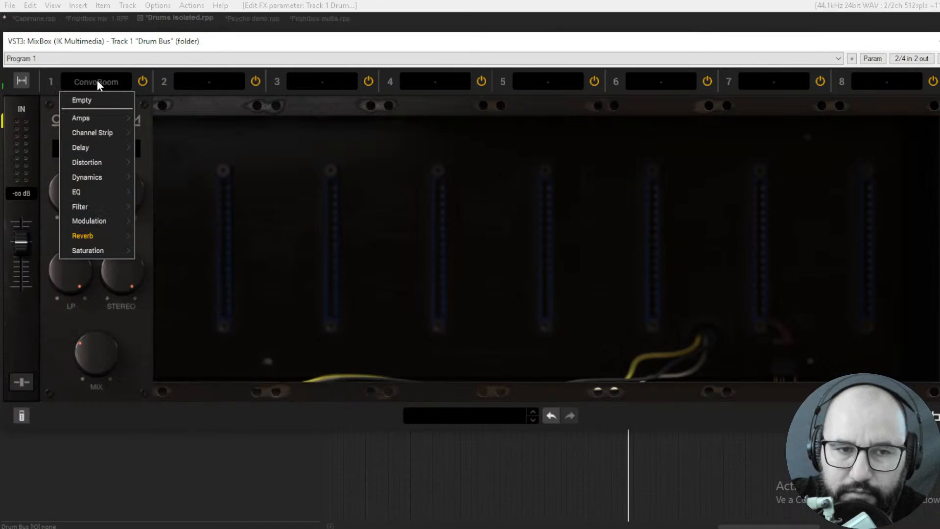
mouse_move(119, 235)
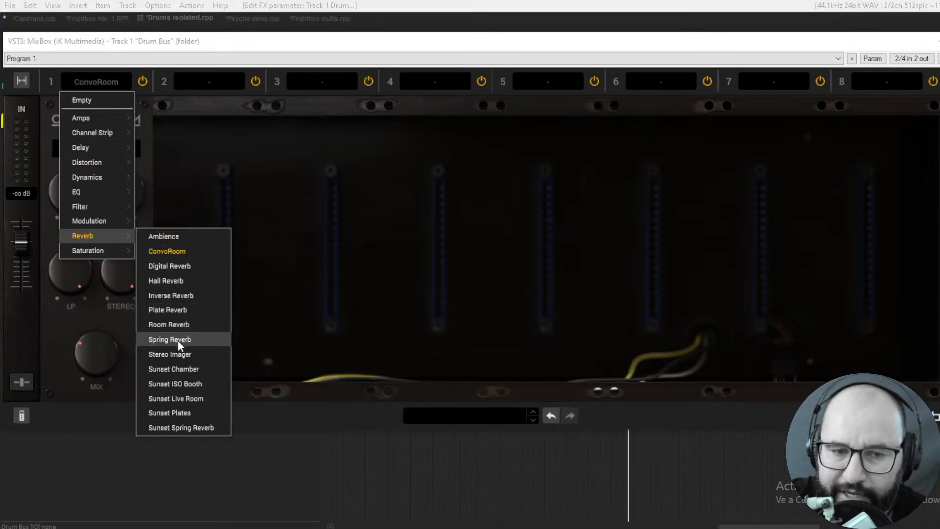
left_click(176, 399)
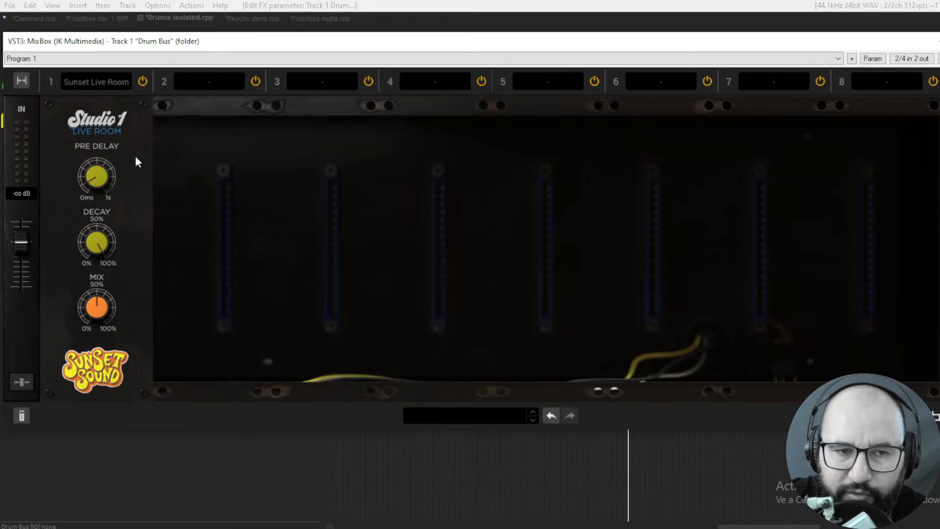
- Load the Phonograph and Saturator-X saturation modules one after the other into slot 1
left_click(99, 84)
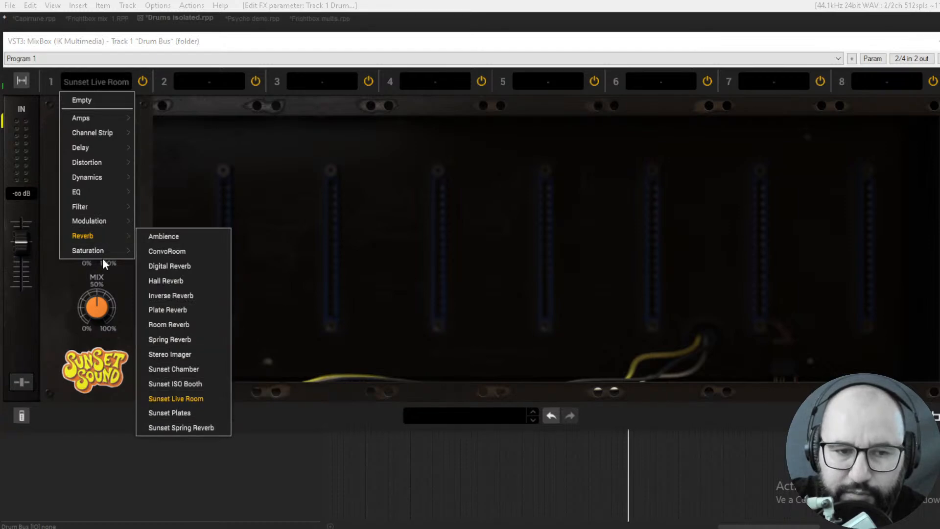
mouse_move(100, 251)
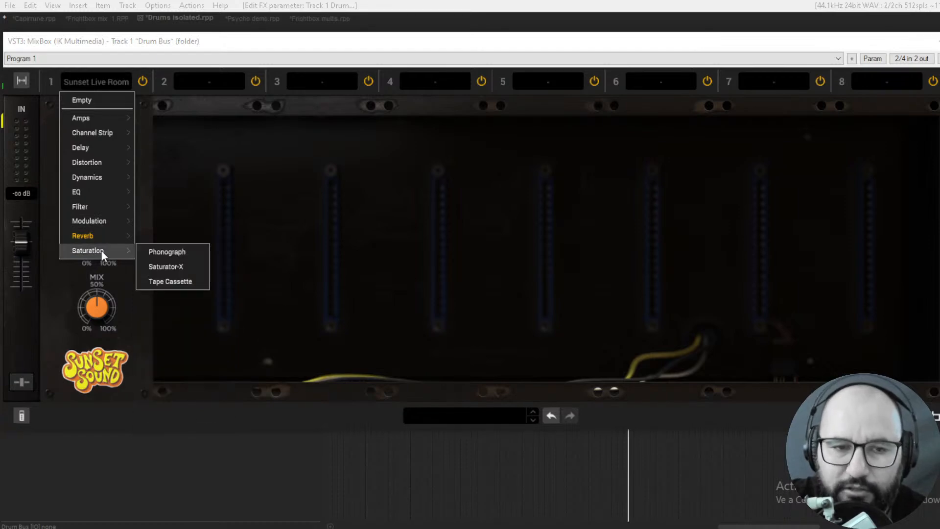
left_click(161, 251)
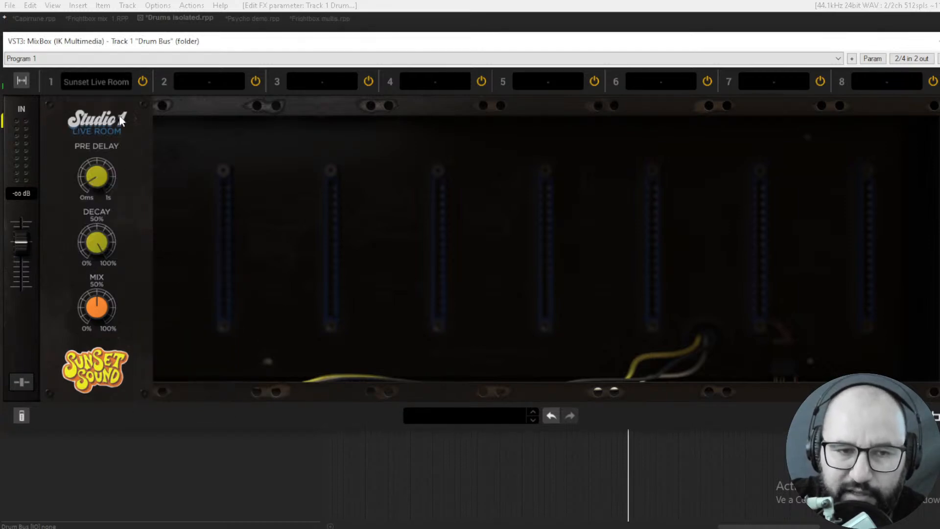
left_click(98, 80)
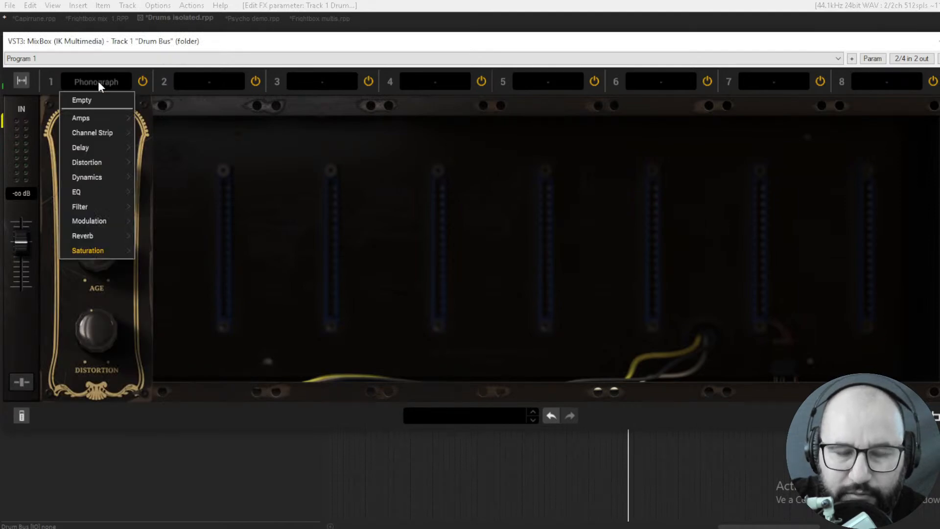
mouse_move(110, 252)
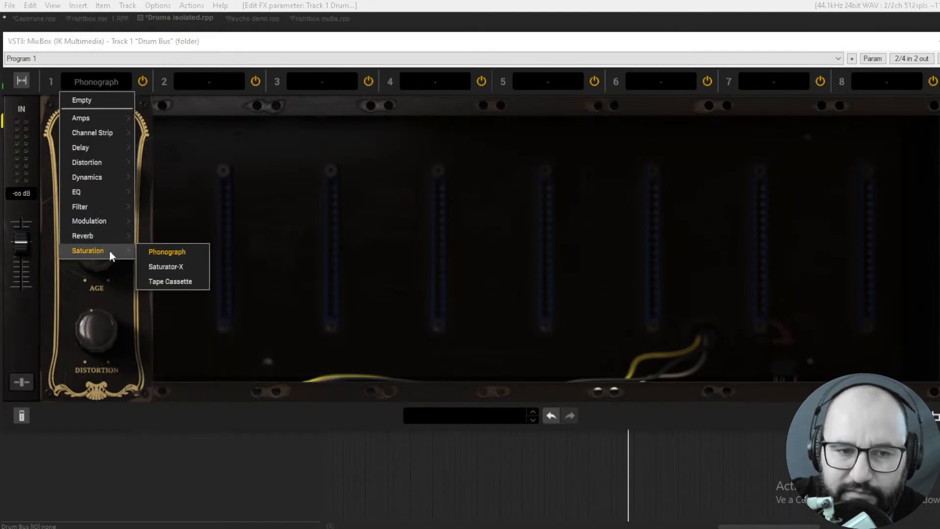
left_click(161, 269)
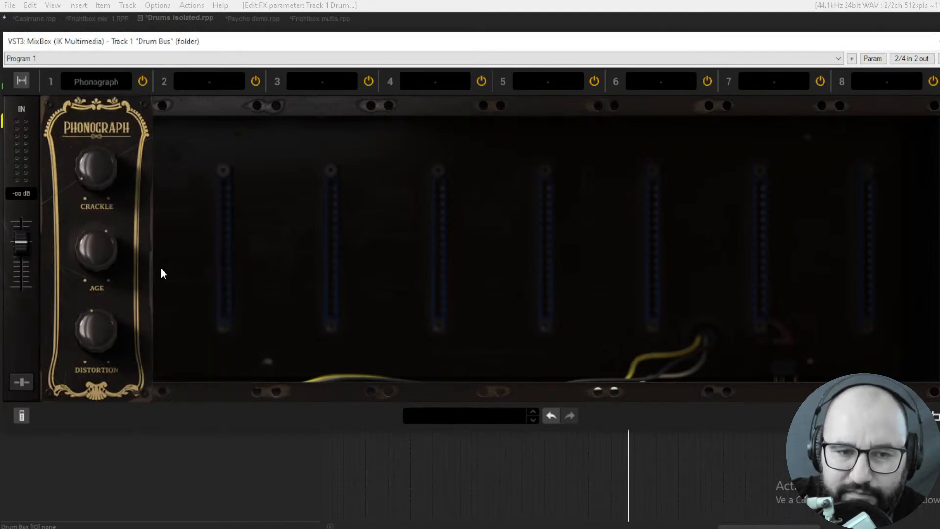
- Replace Saturator-X in slot 1 with the Tape Cassette saturation module
left_click(102, 81)
mouse_move(113, 251)
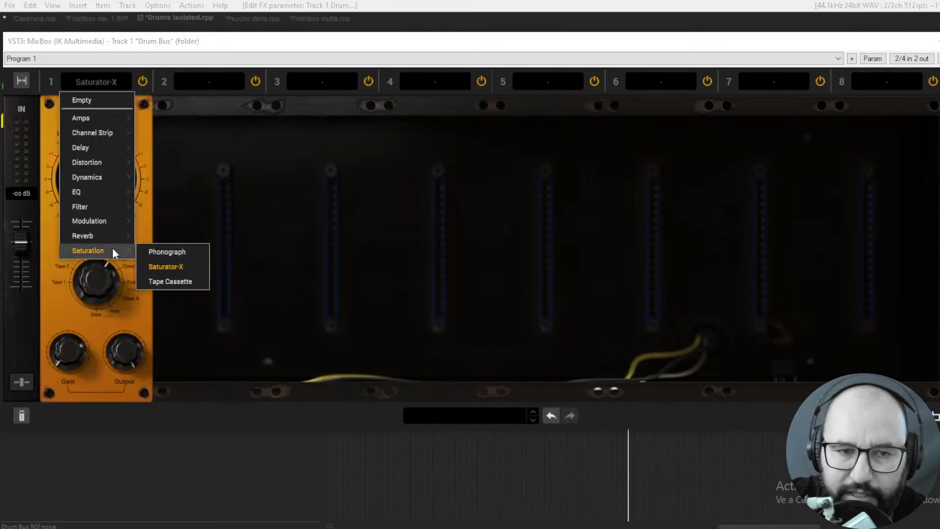
left_click(169, 269)
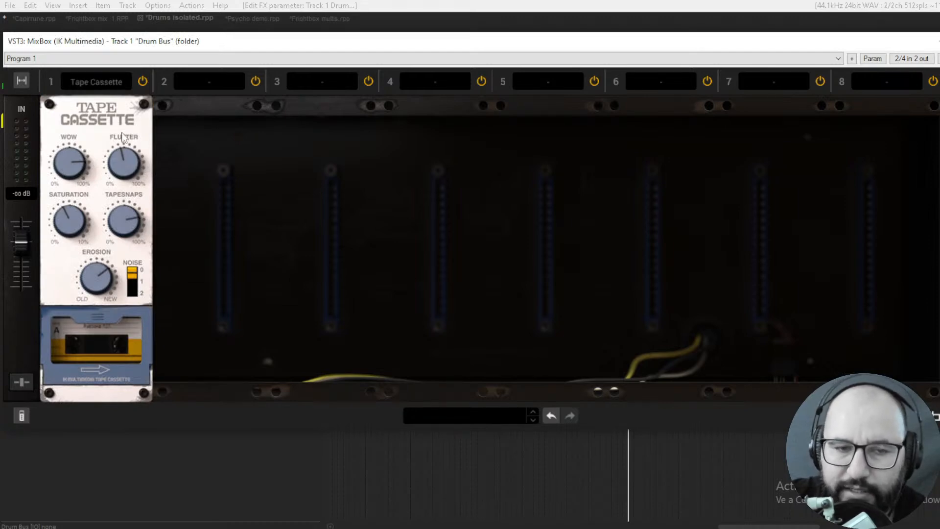
- Remove the Tape Cassette module by setting slot 1 to Empty, and shift the plugin window slightly
left_click(97, 82)
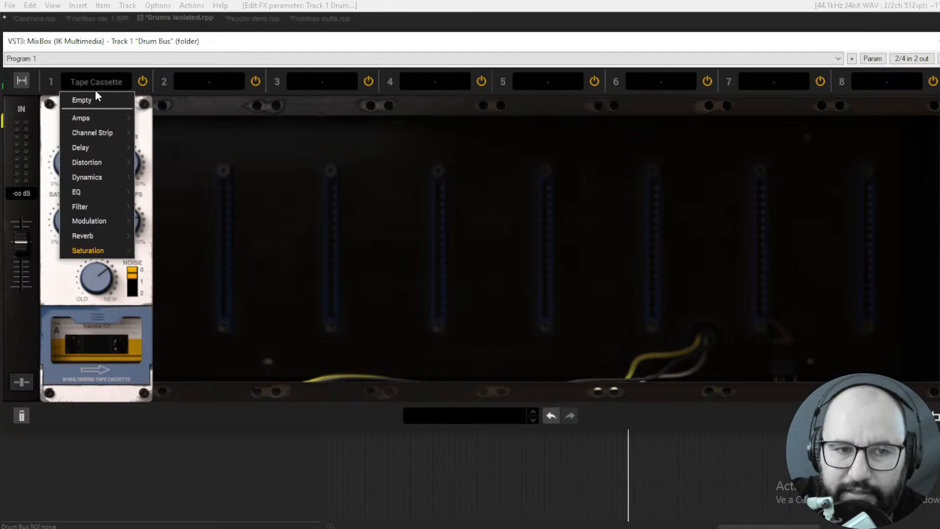
left_click(95, 100)
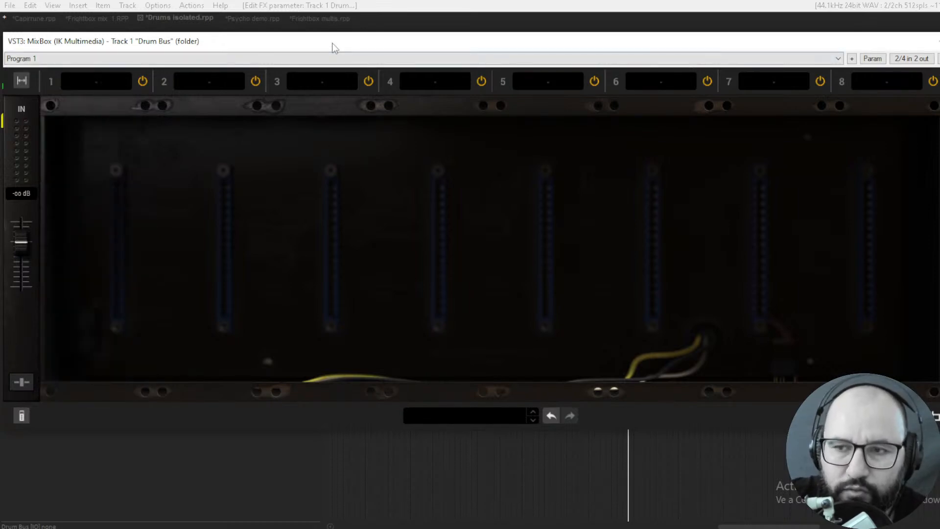
left_click_drag(333, 44, 333, 44)
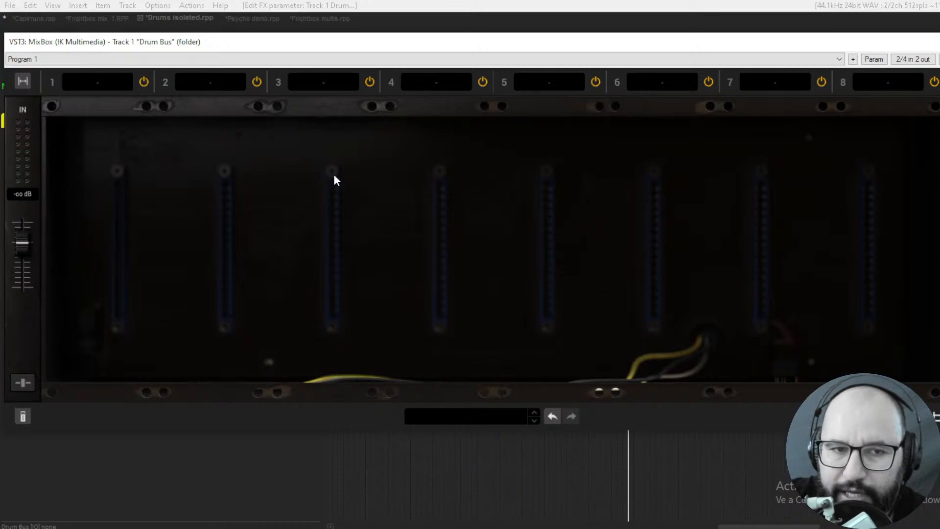
- Load the Channel Strip module into slot 1, enable the per-module preset display and view the module's preset list
left_click(102, 83)
mouse_move(91, 131)
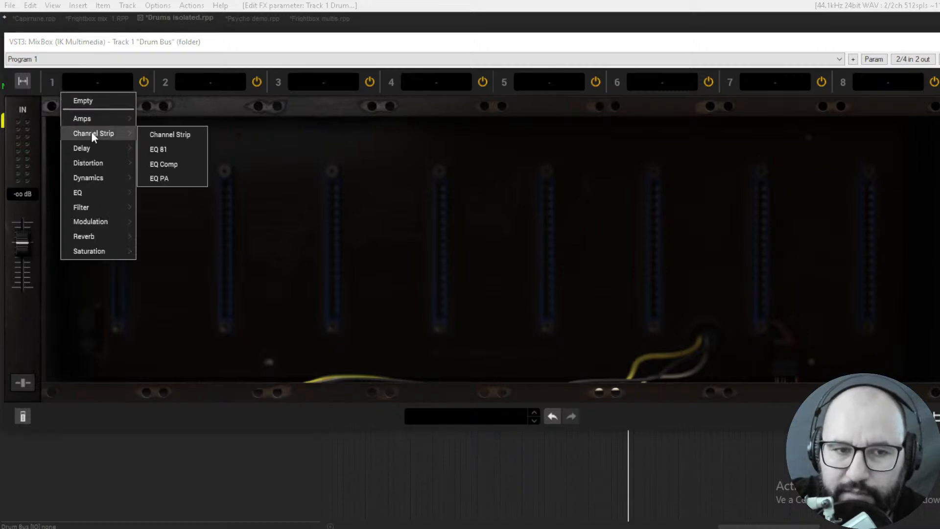
left_click(160, 134)
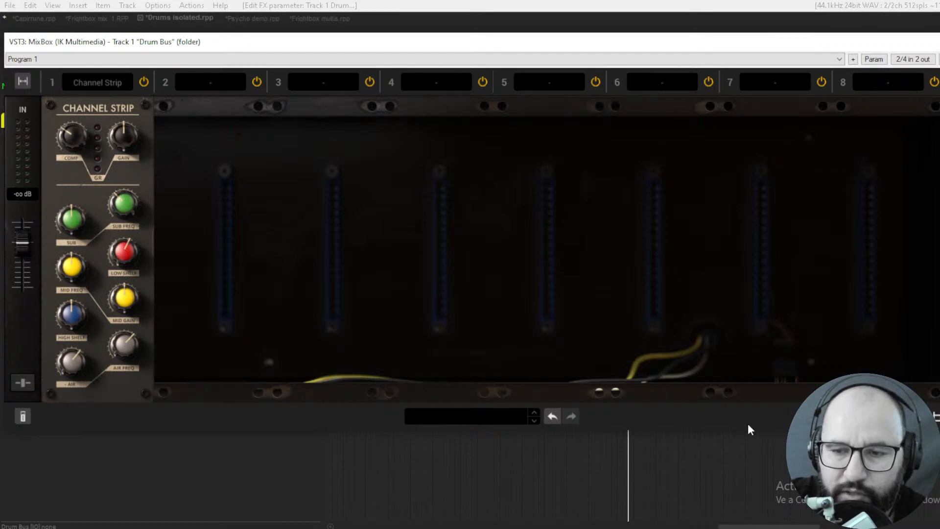
left_click(22, 416)
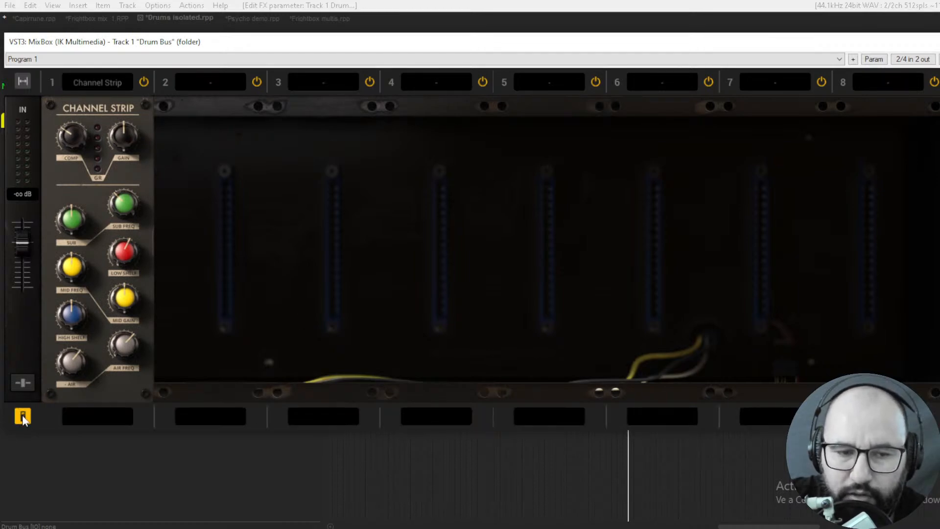
left_click(104, 416)
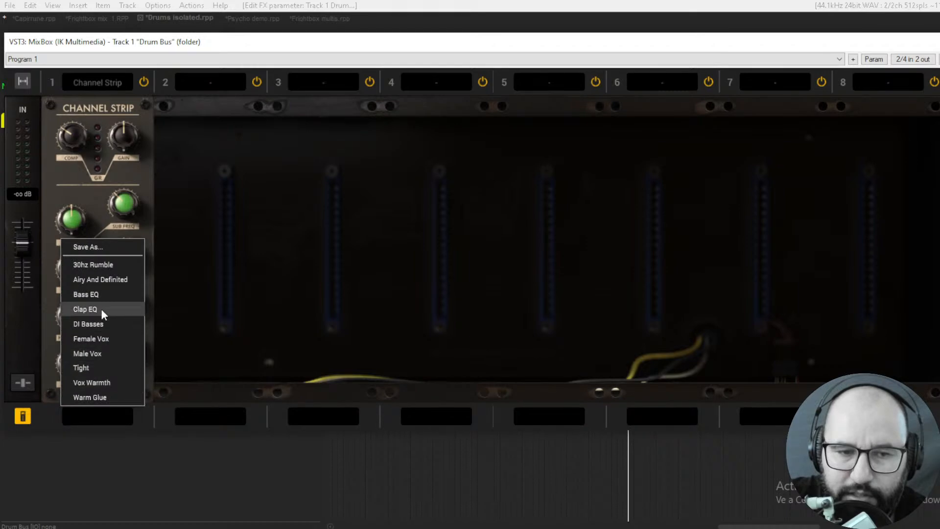
- Load Crusher into slot 2, try its Dirty Vox and 90s Electro presets, and move the module ahead of Channel Strip
left_click(209, 83)
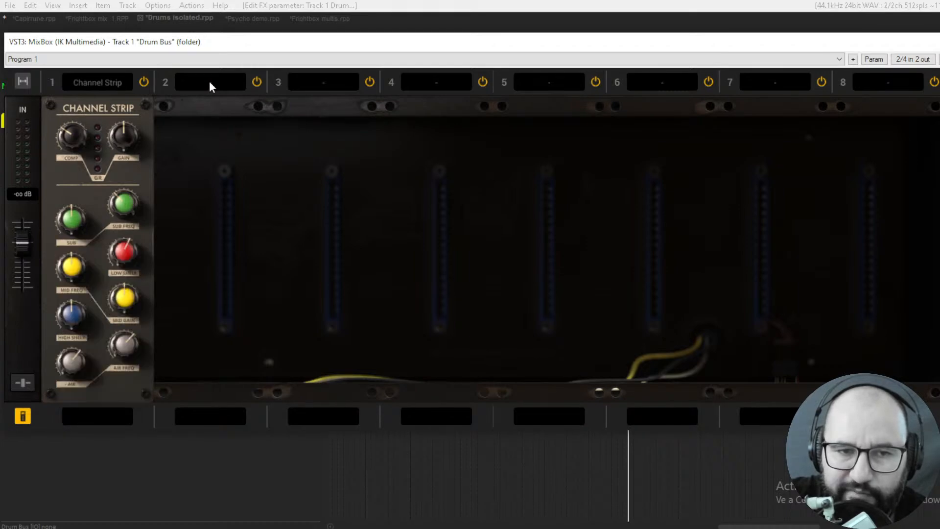
mouse_move(207, 162)
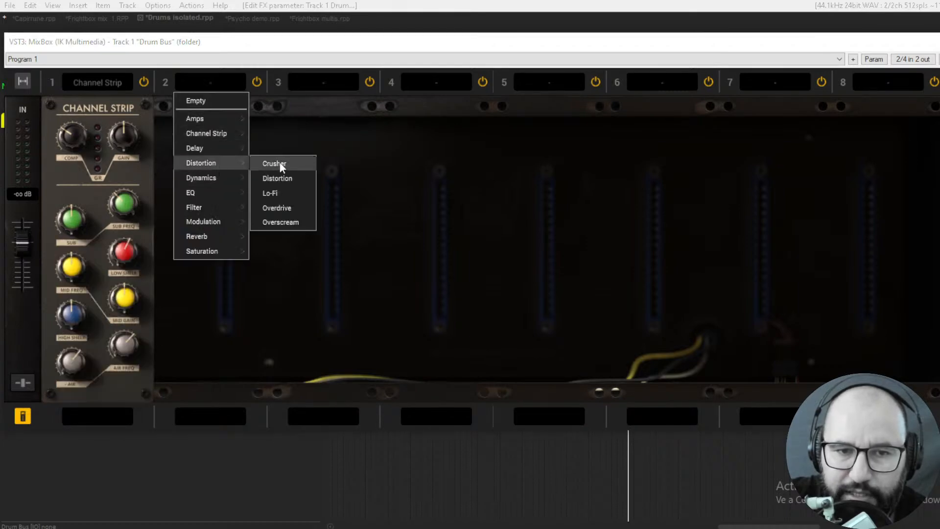
left_click(276, 162)
left_click(206, 414)
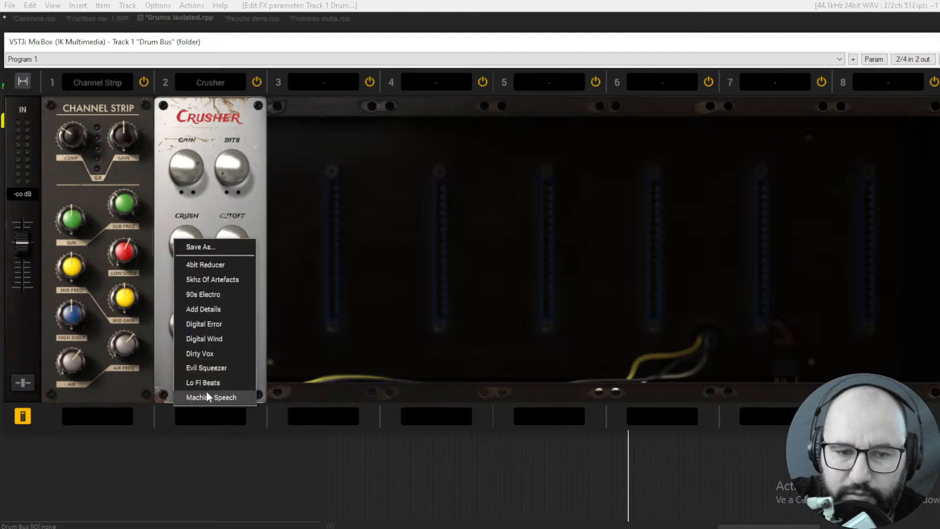
left_click(206, 352)
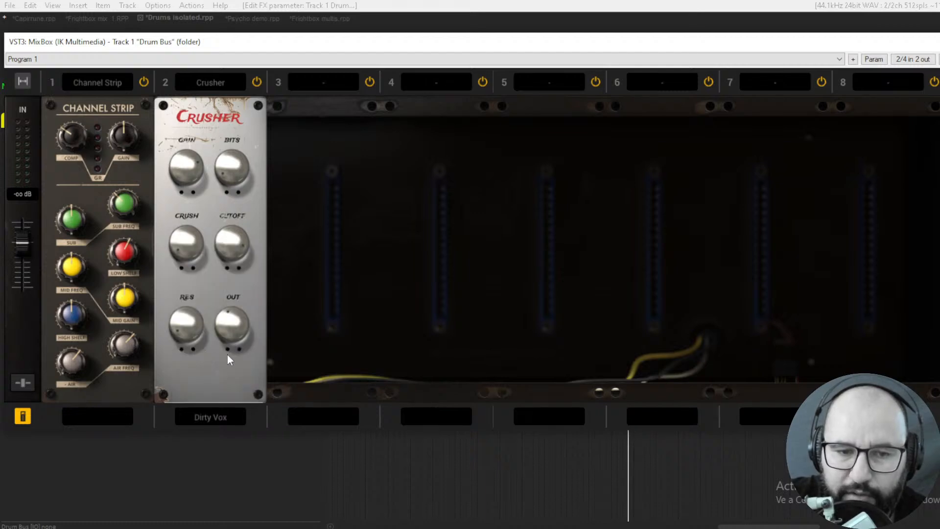
left_click(207, 415)
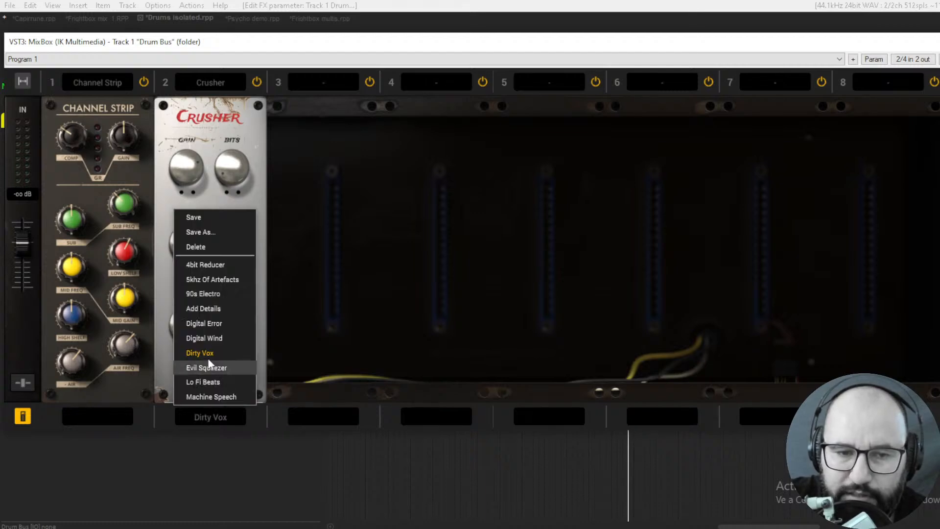
left_click(207, 293)
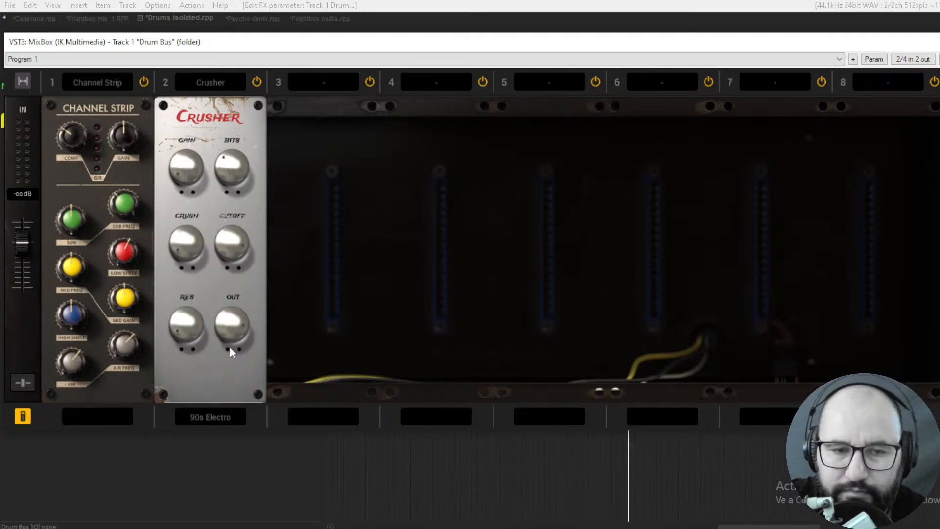
left_click_drag(237, 210, 142, 211)
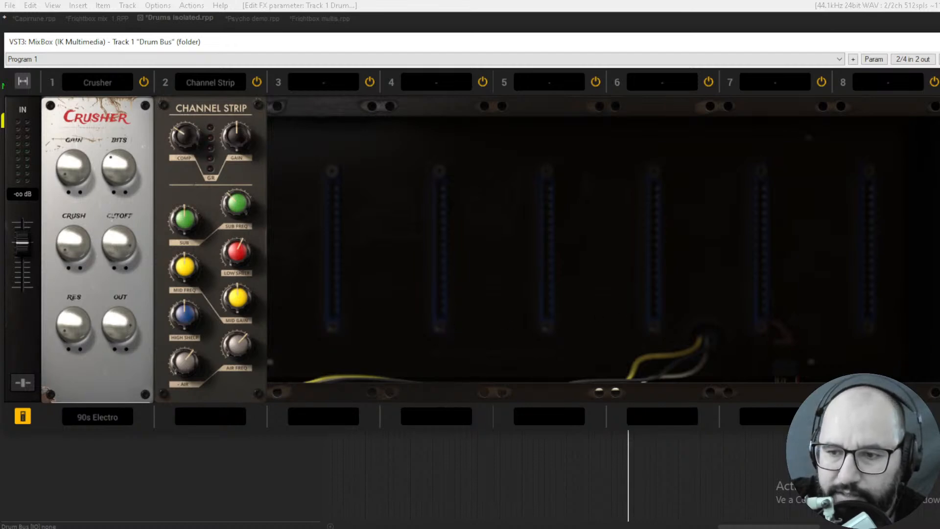
- Examine the rack's rear panel with the fader and solo control of each slot, and return to the front
left_click_drag(600, 52, 578, 35)
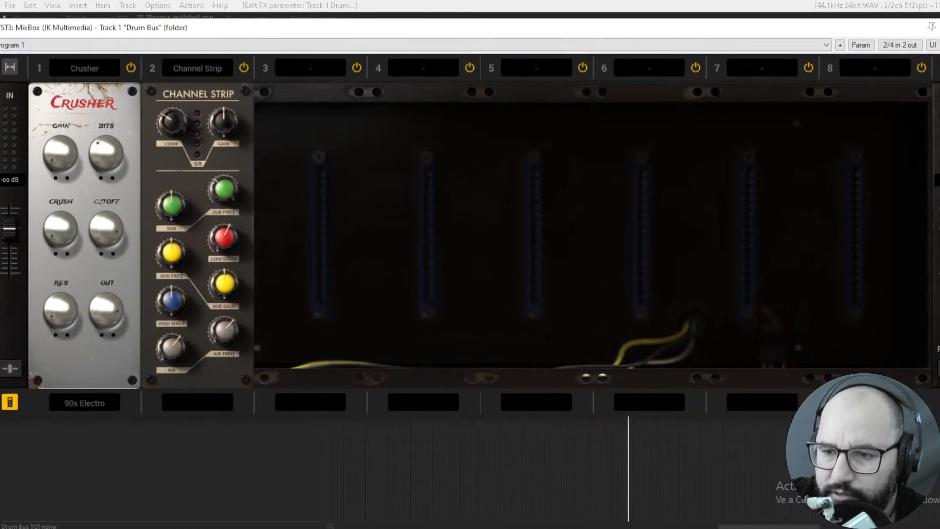
left_click(939, 368)
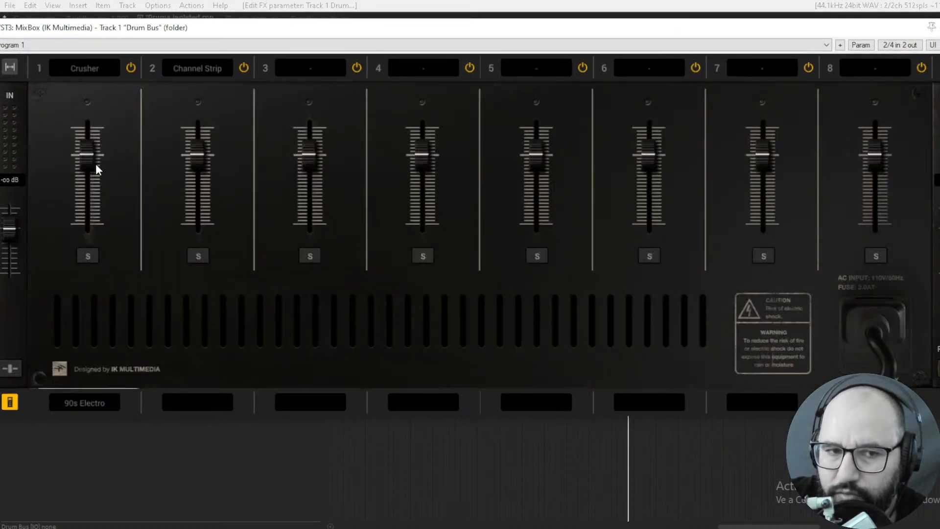
left_click(939, 369)
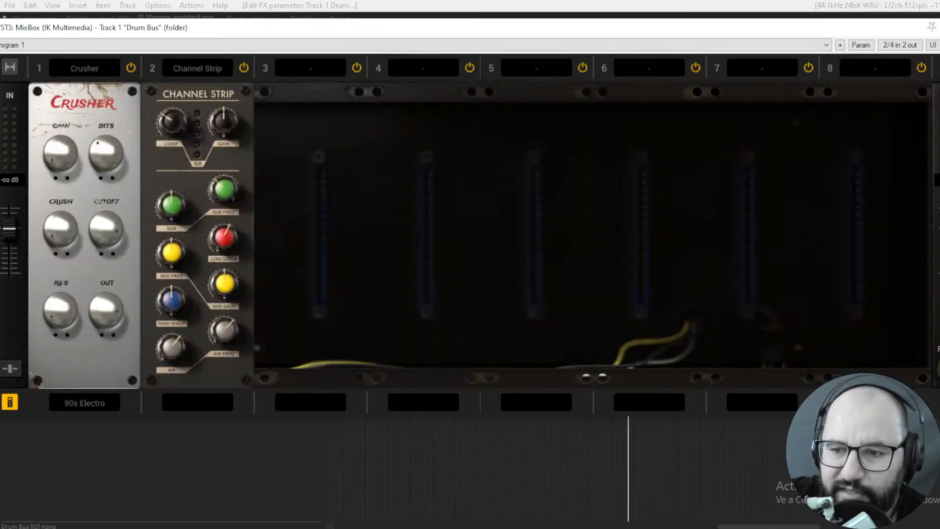
left_click(938, 368)
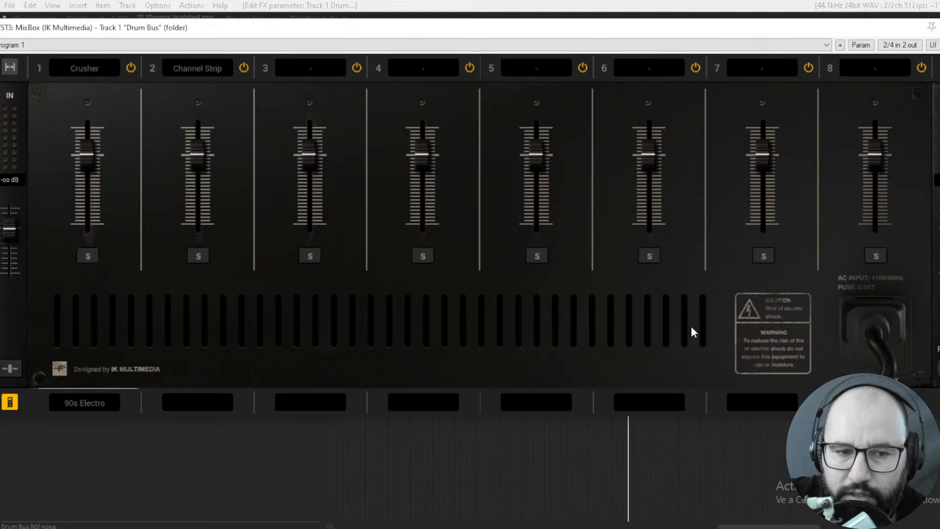
left_click(938, 369)
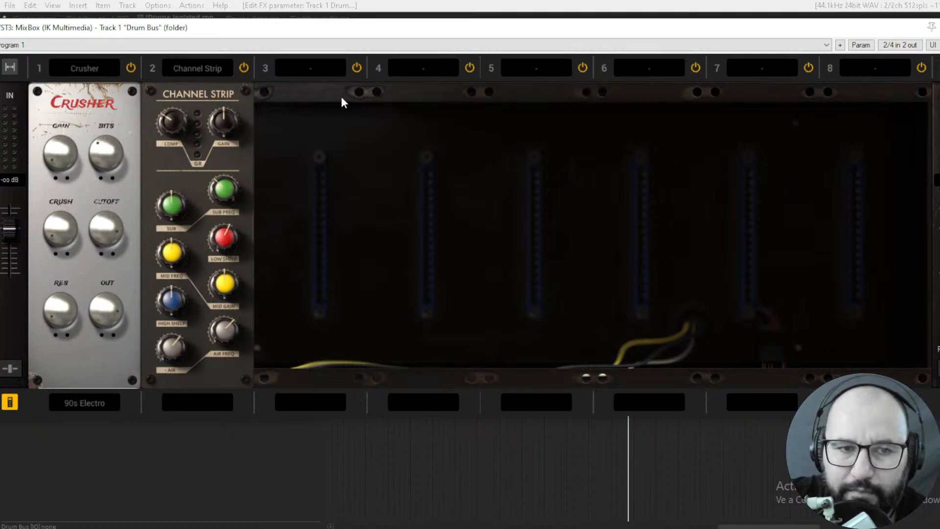
- Toggle the rack between its eight-slot and four-slot widths, ending on the four-slot layout
left_click_drag(126, 29, 128, 28)
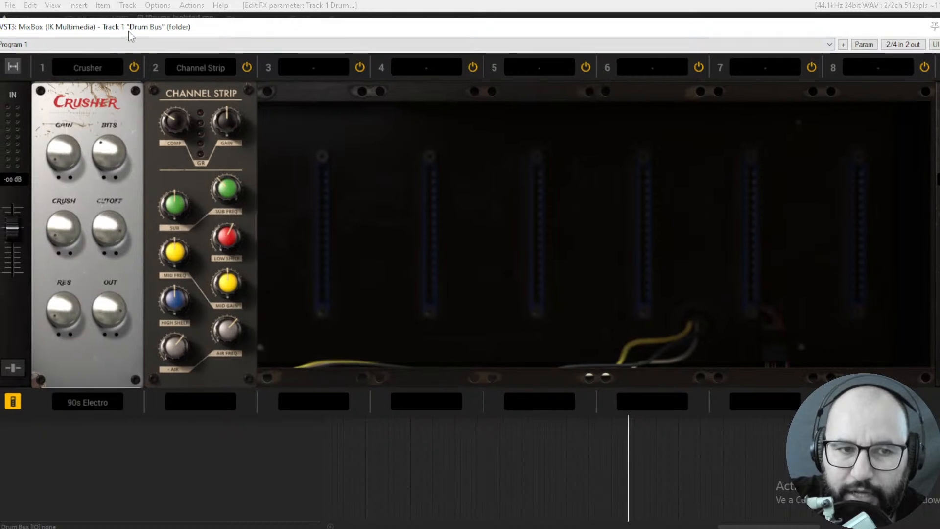
left_click(12, 69)
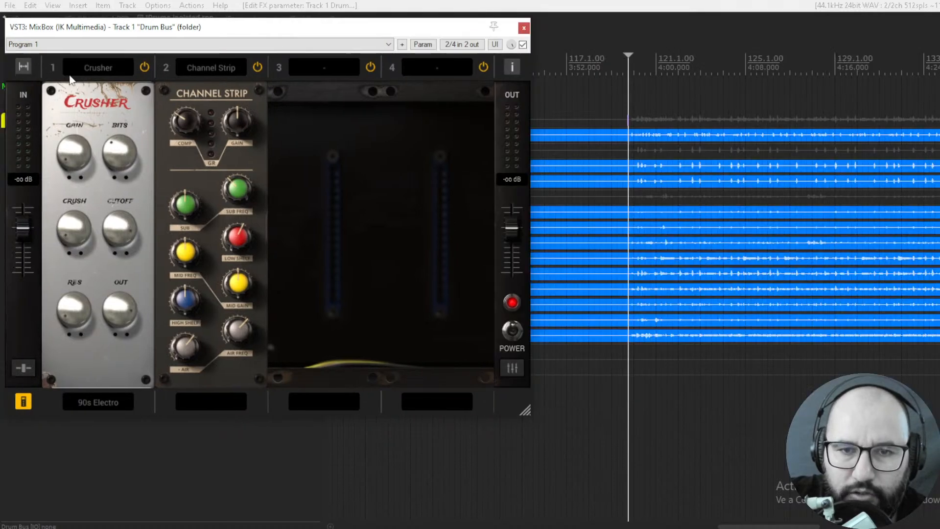
left_click_drag(281, 31, 384, 48)
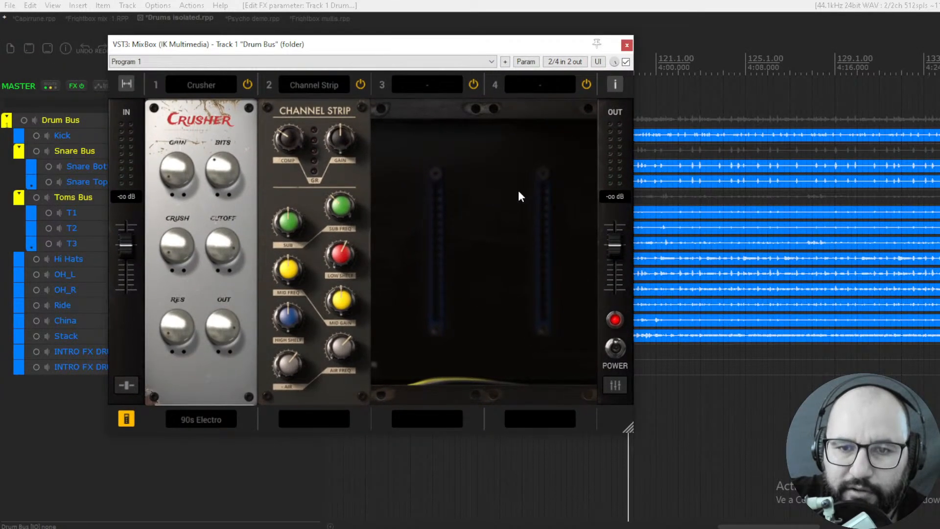
left_click(128, 81)
left_click(25, 83)
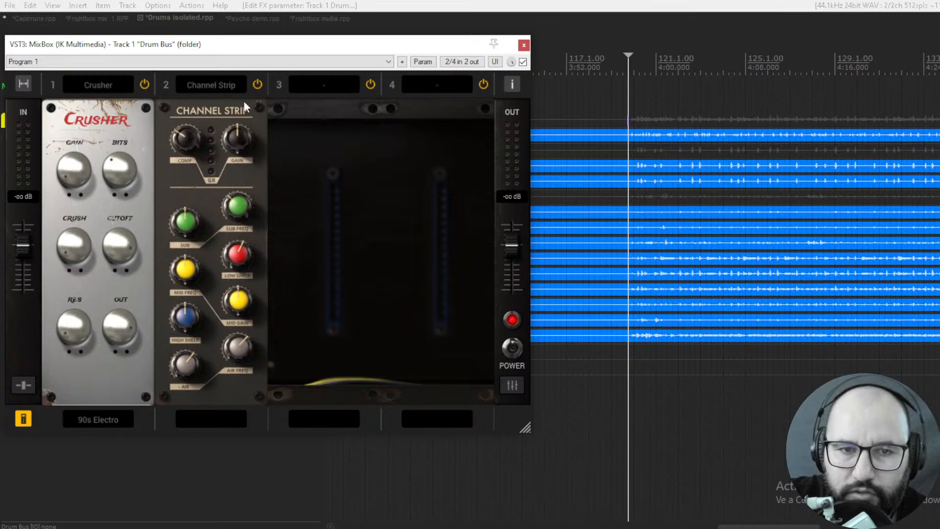
- Remove the Channel Strip and Crusher modules by setting slots 2 and 1 to Empty
left_click(222, 84)
left_click(211, 102)
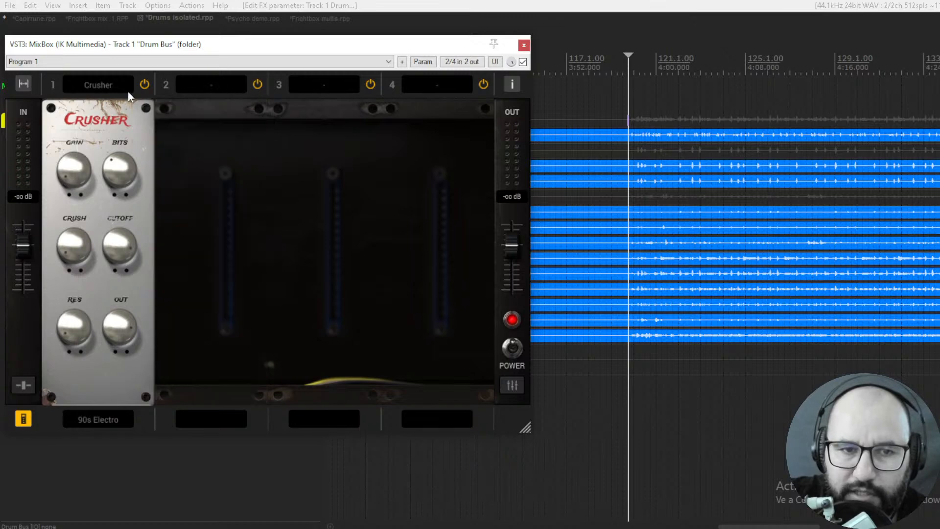
left_click(115, 86)
left_click(101, 102)
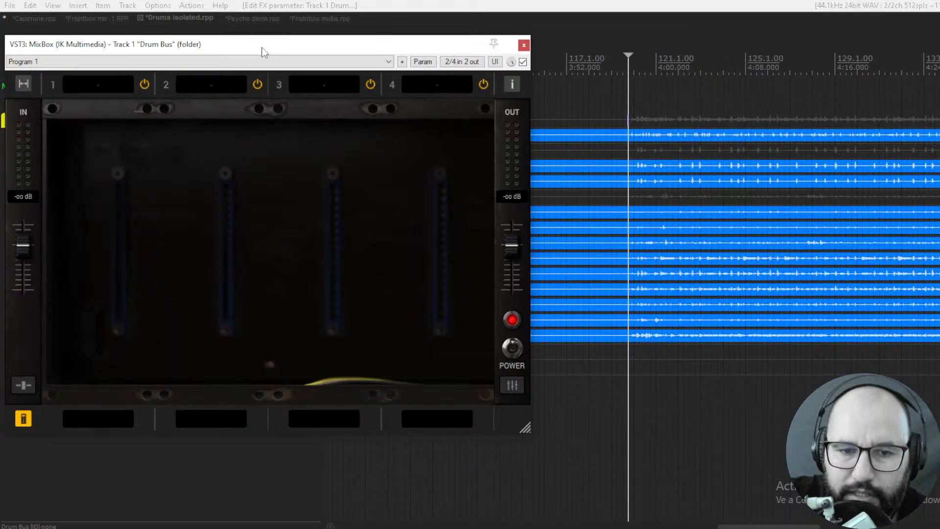
- Hide the per-module presets and browse the global rack preset categories, including Percussion
left_click_drag(261, 48, 273, 48)
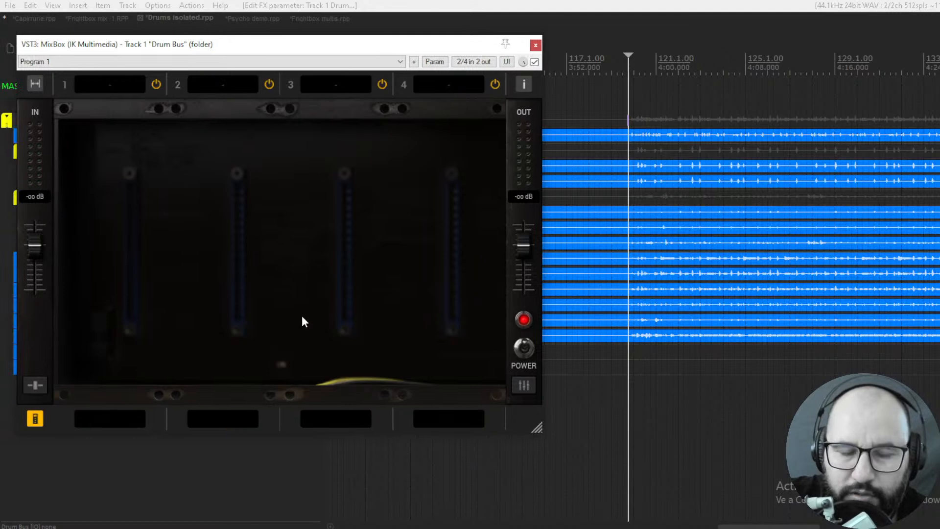
left_click(35, 418)
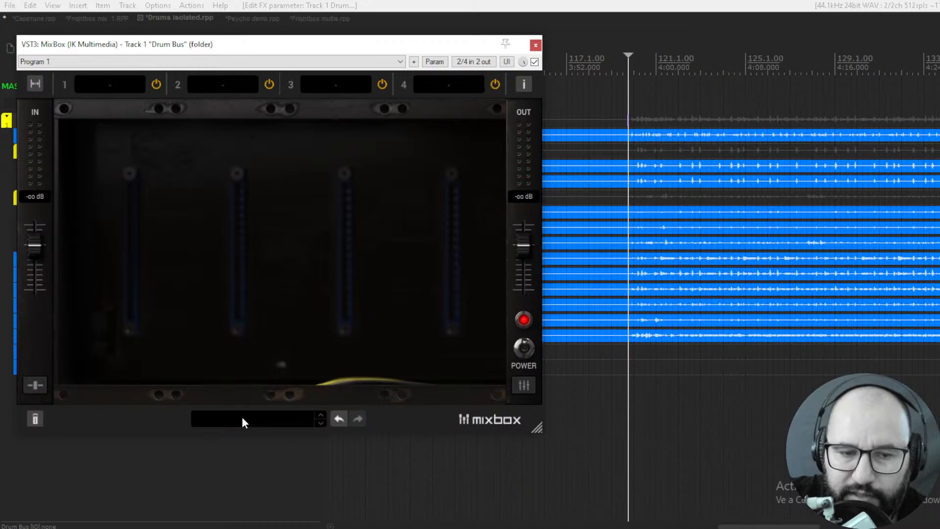
left_click(272, 416)
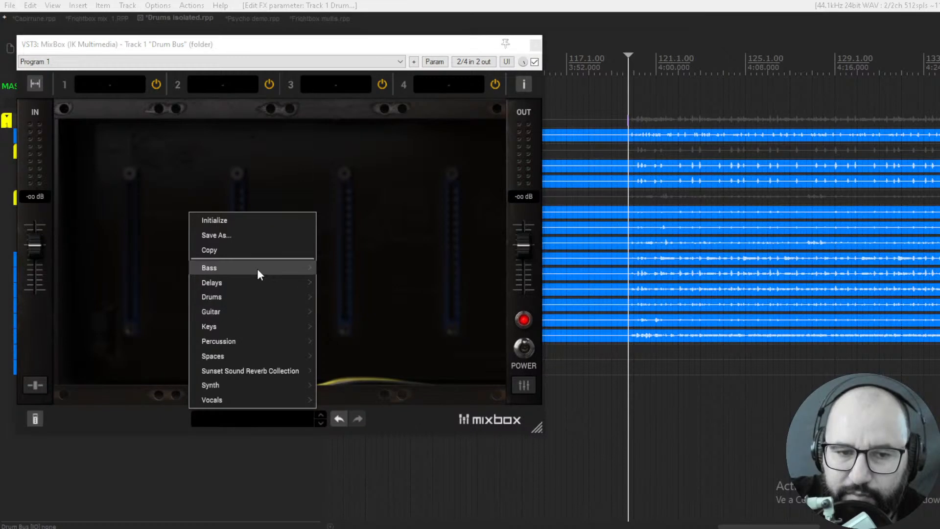
mouse_move(257, 268)
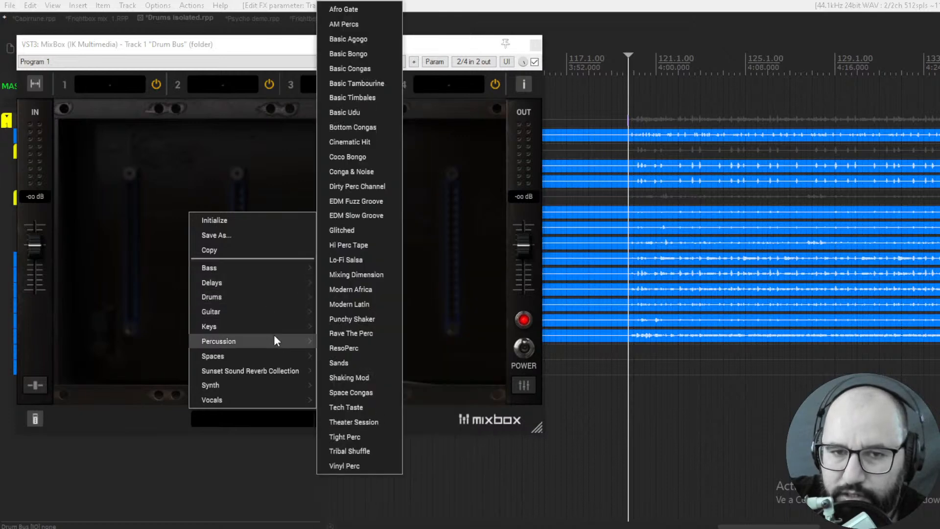
left_click(223, 53)
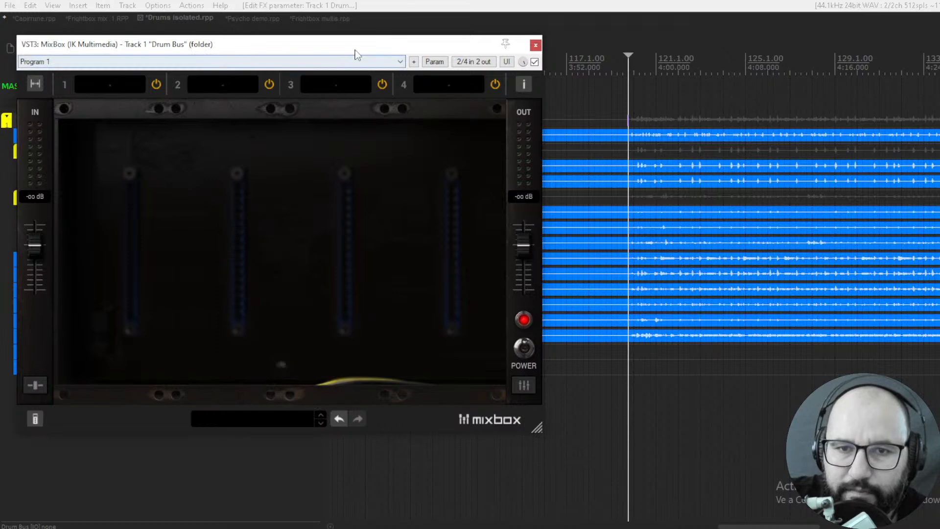
- Start playback of the drums and load the Acoustic Glue Drum Bus preset from the Drums category
left_click_drag(355, 50, 385, 54)
key("space")
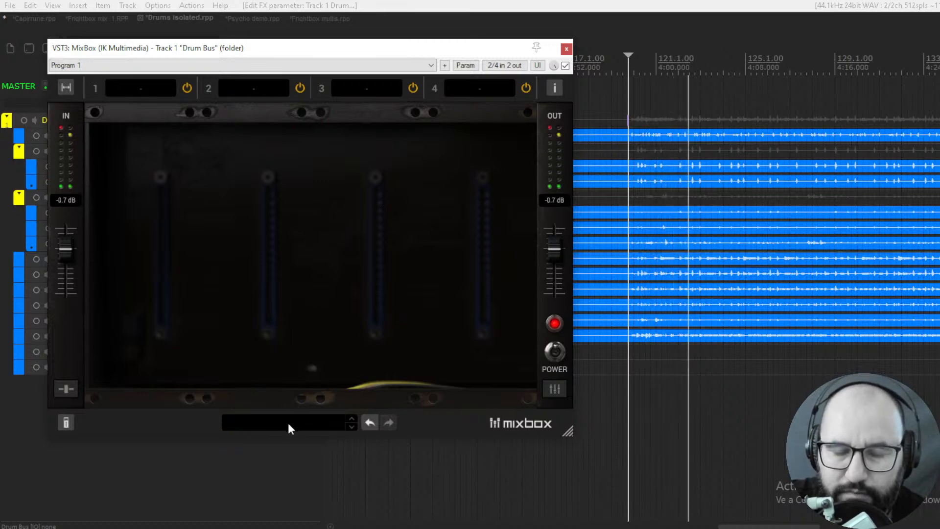
left_click(309, 422)
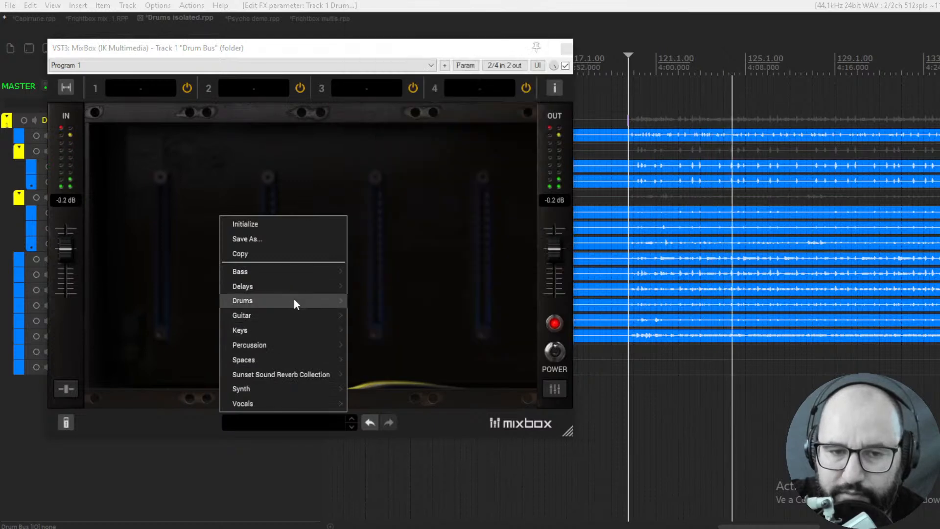
mouse_move(293, 299)
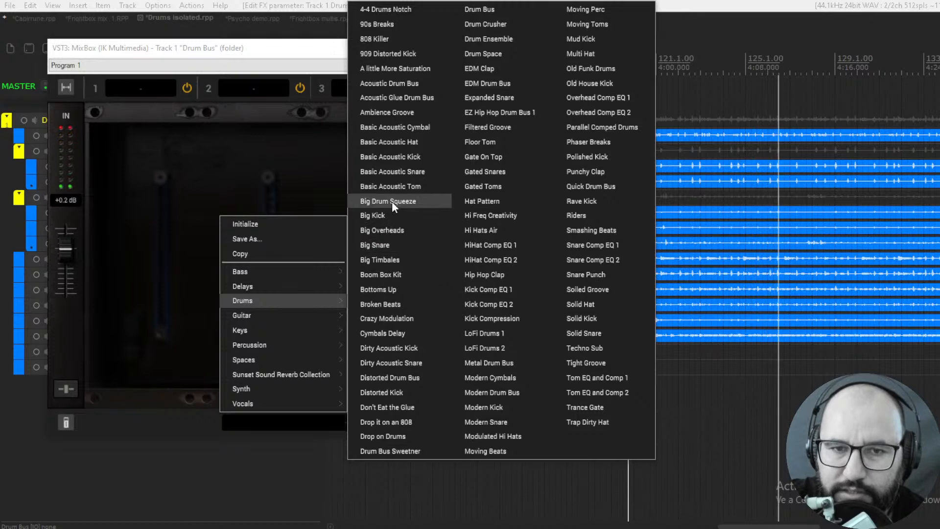
left_click(392, 99)
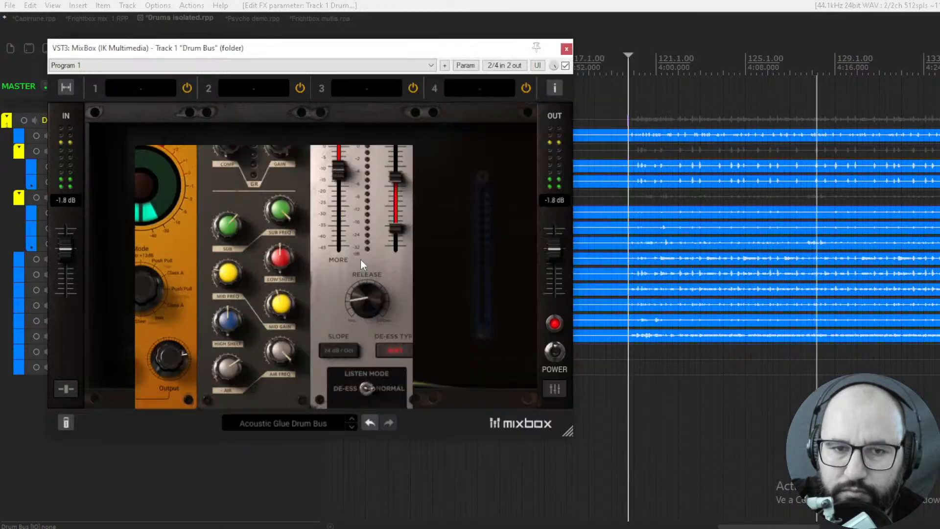
- Compare the preset with the plugin bypassed and lower the rack's output level to -3 dB
left_click_drag(552, 249, 556, 254)
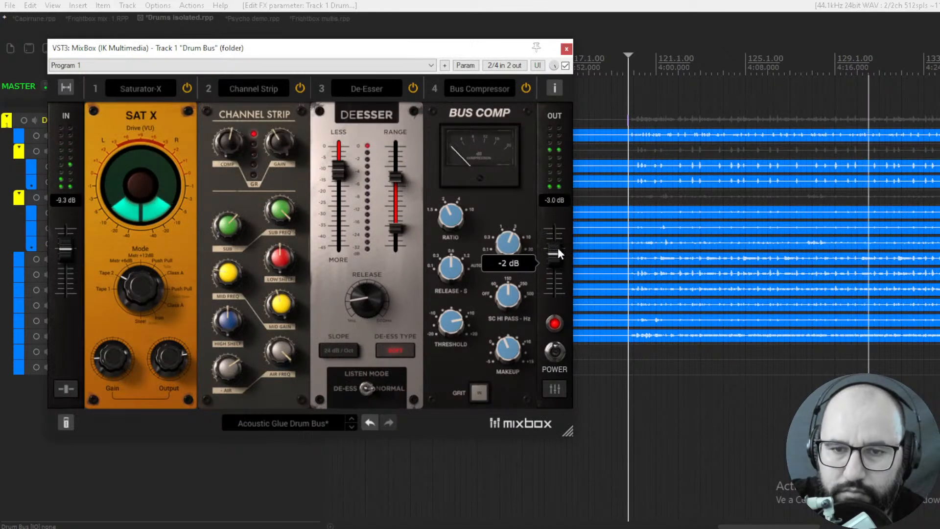
left_click(565, 66)
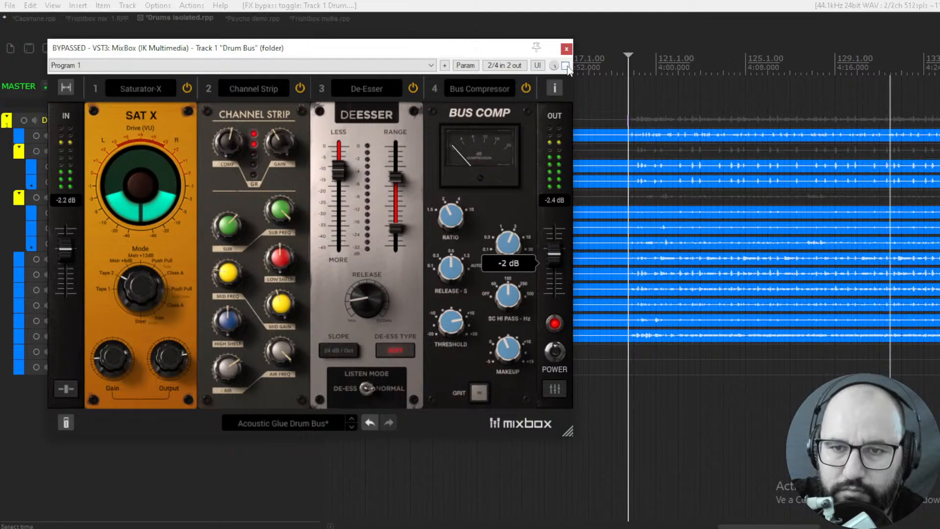
left_click(566, 65)
left_click_drag(559, 244, 558, 255)
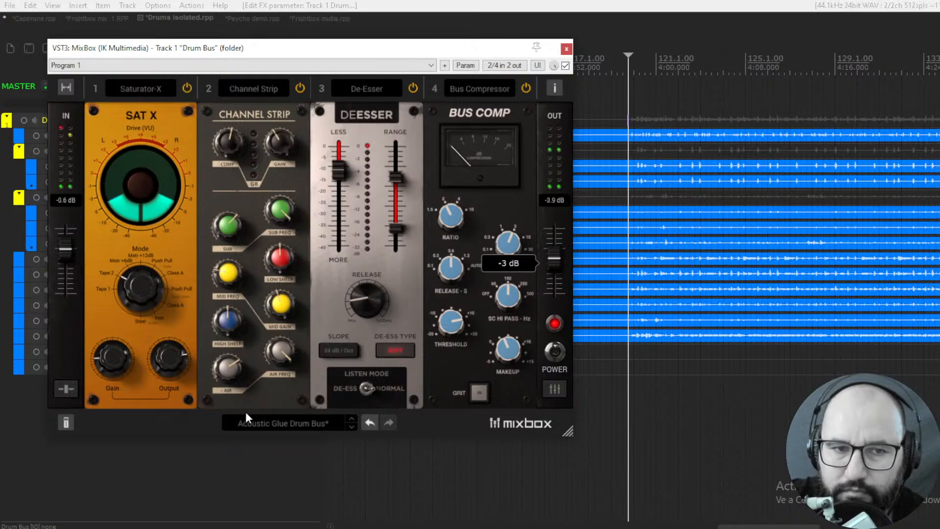
- Load the Acoustic Drum Bus preset from the Drums category and compare it against bypass with the output lowered to -3 dB
left_click(276, 425)
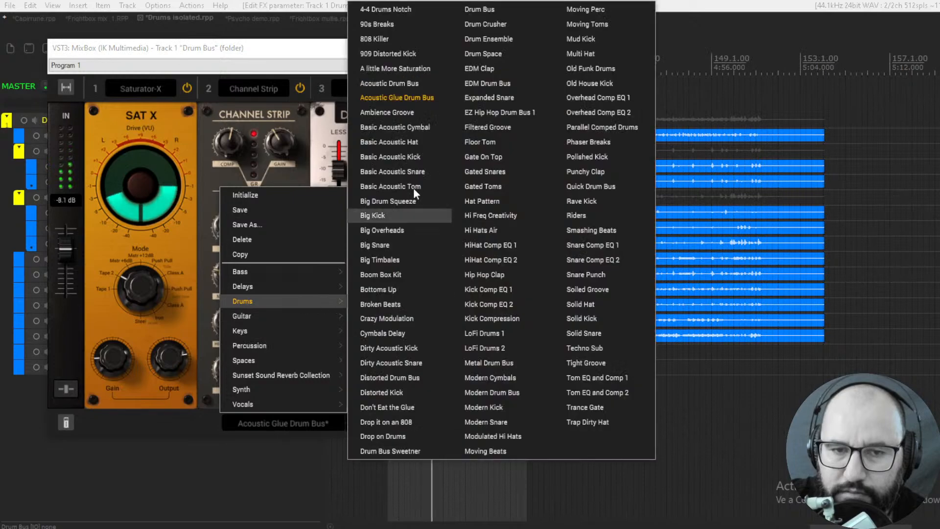
left_click(381, 84)
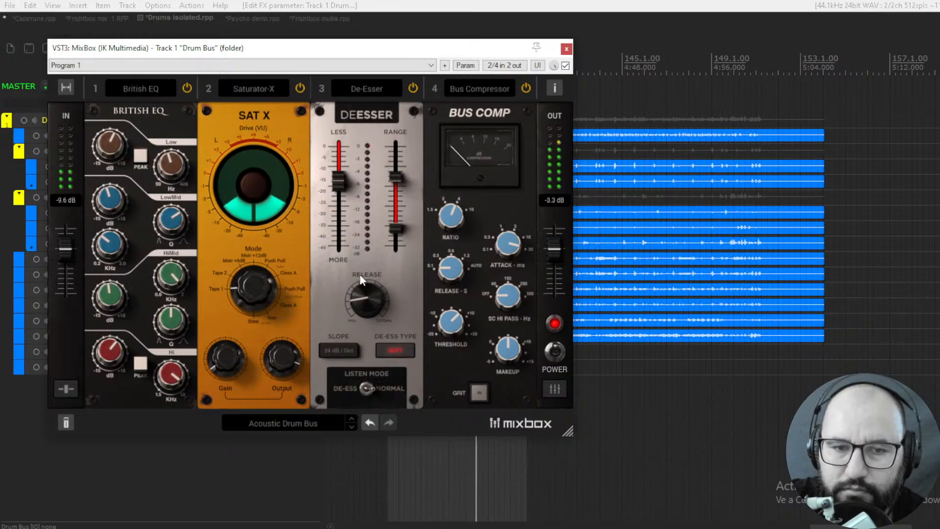
left_click(566, 66)
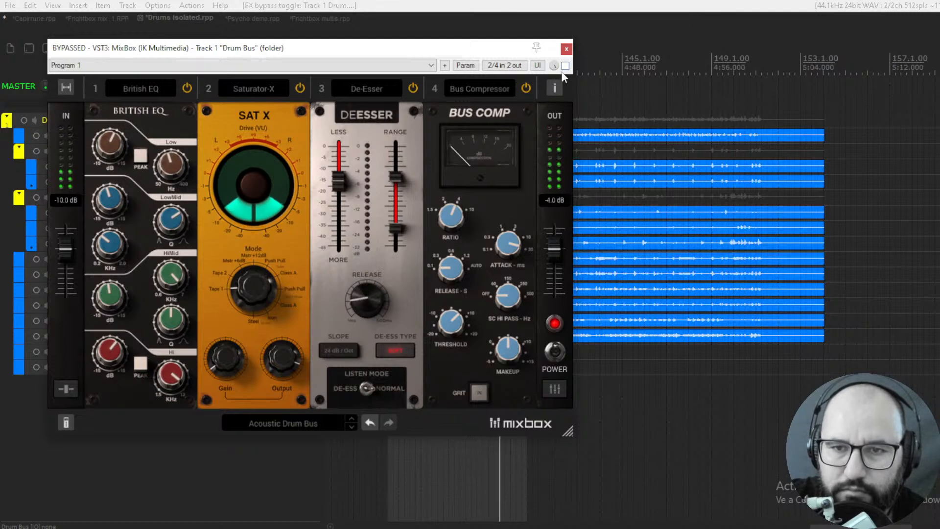
left_click(566, 66)
left_click_drag(552, 247, 553, 255)
left_click(565, 65)
left_click(566, 65)
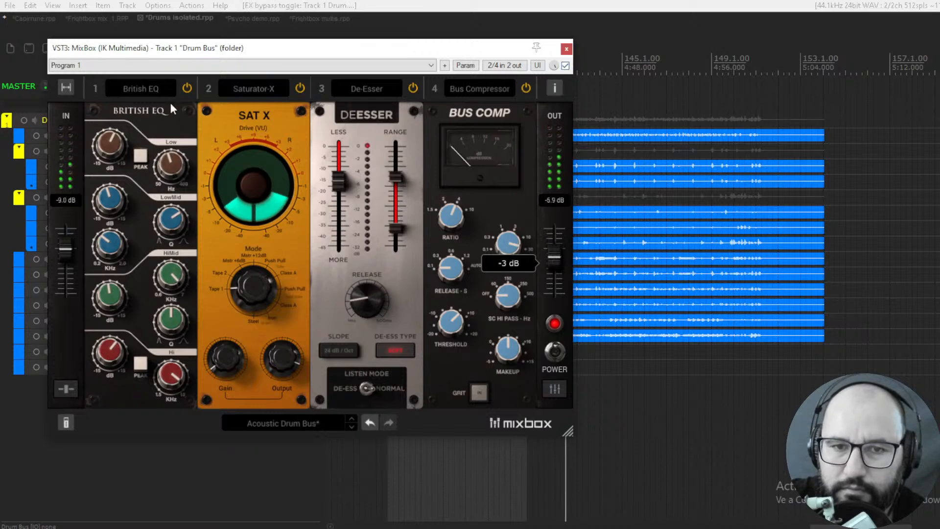
- Load the A little More Saturation drum preset and compare it against bypass with the output lowered to -6 dB
left_click(274, 421)
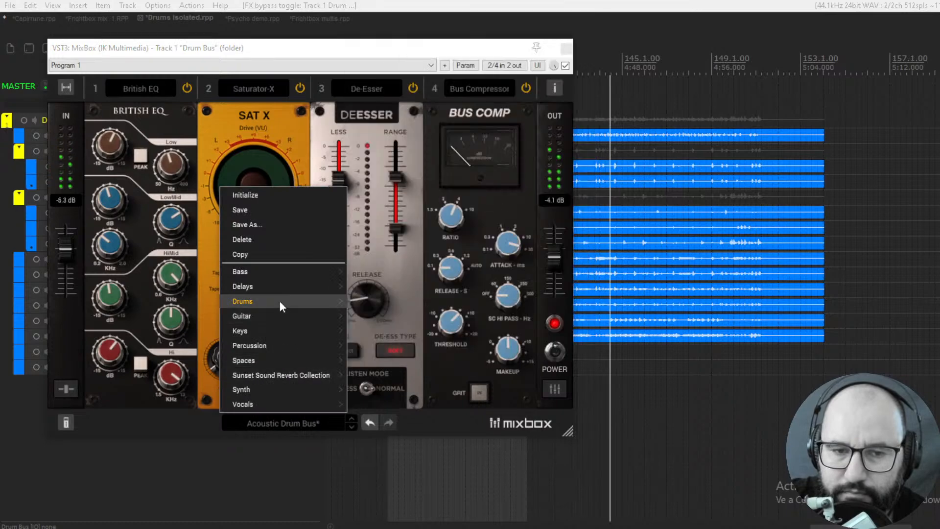
mouse_move(330, 300)
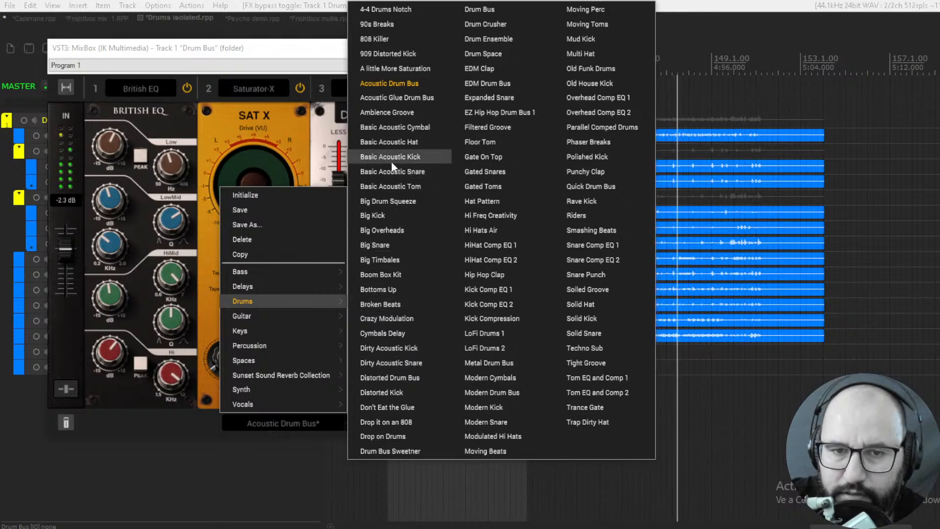
left_click(396, 69)
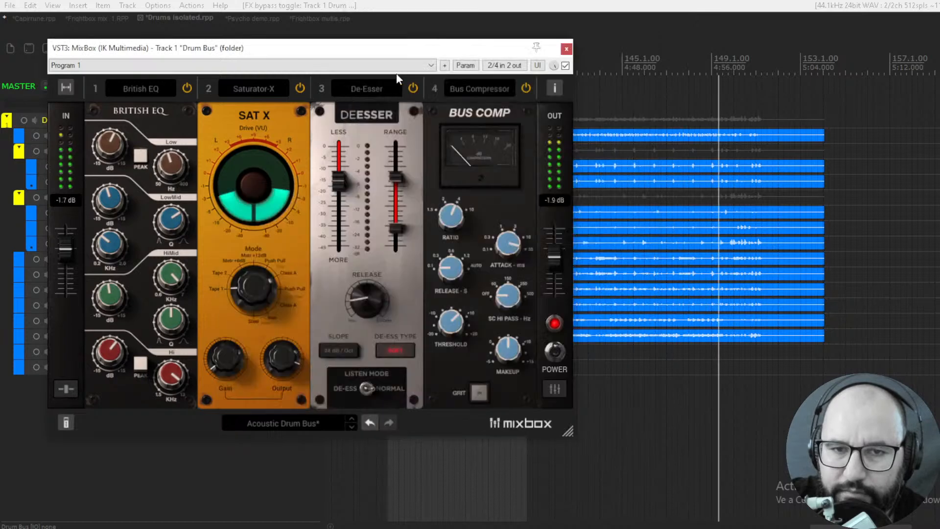
left_click_drag(556, 249, 556, 260)
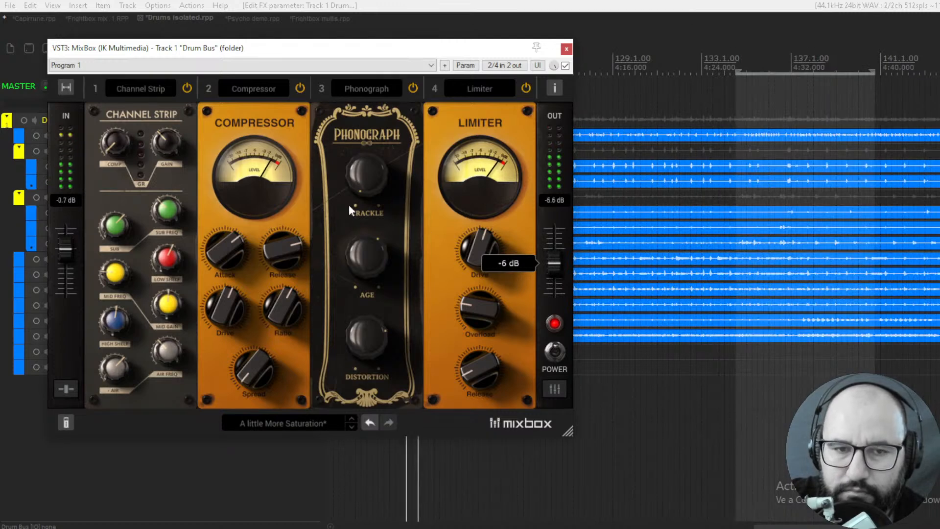
left_click(565, 66)
left_click(566, 66)
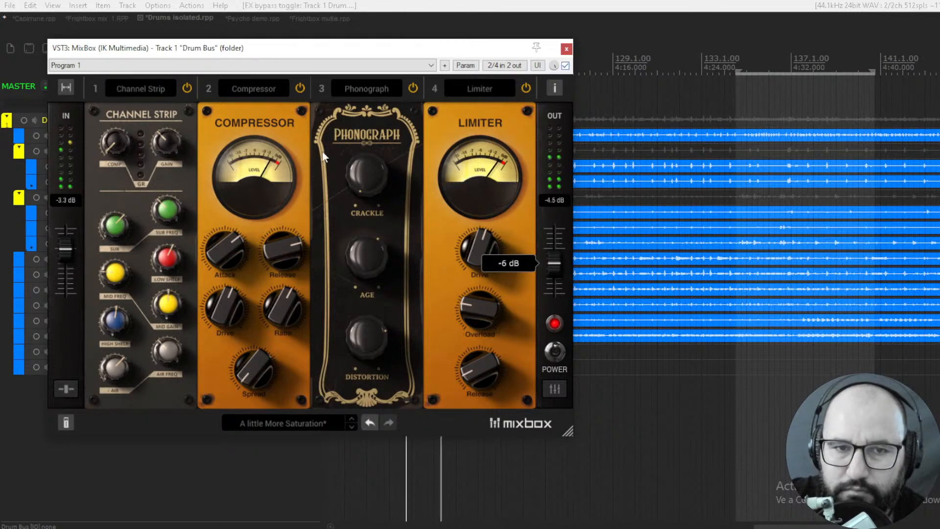
- Browse the other rack preset categories, from Bass and Delays through Keys and Percussion to Synth
left_click(295, 420)
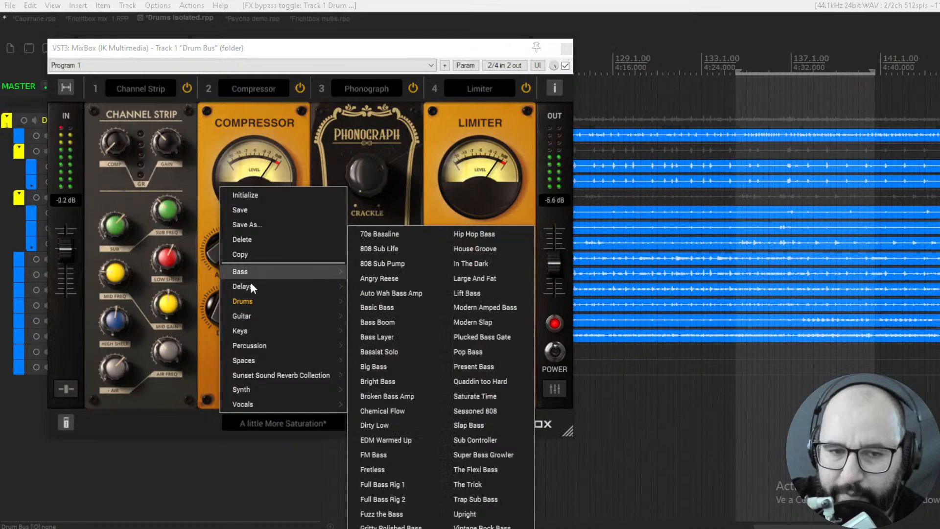
mouse_move(253, 300)
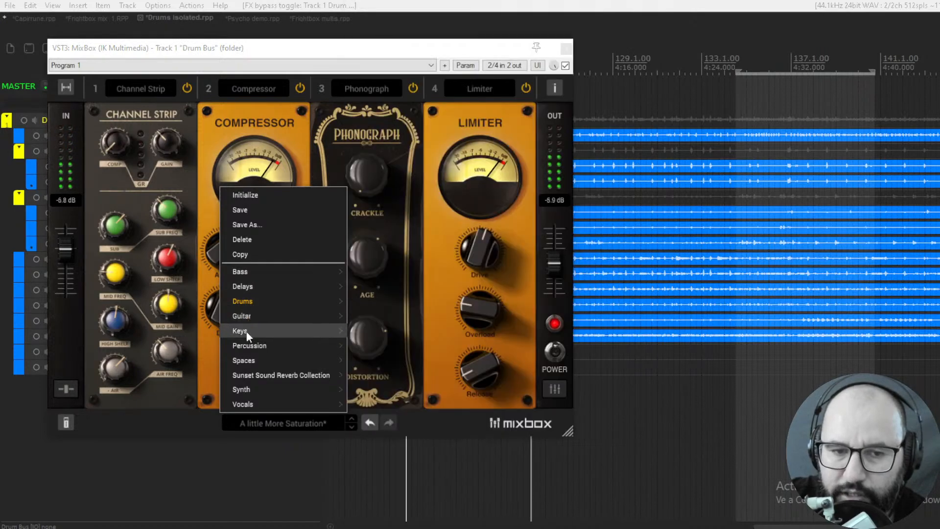
mouse_move(251, 345)
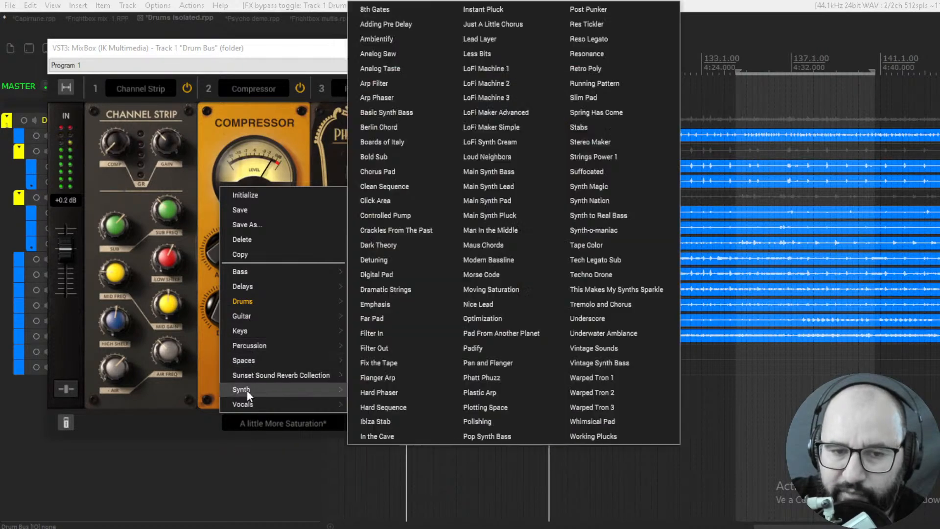
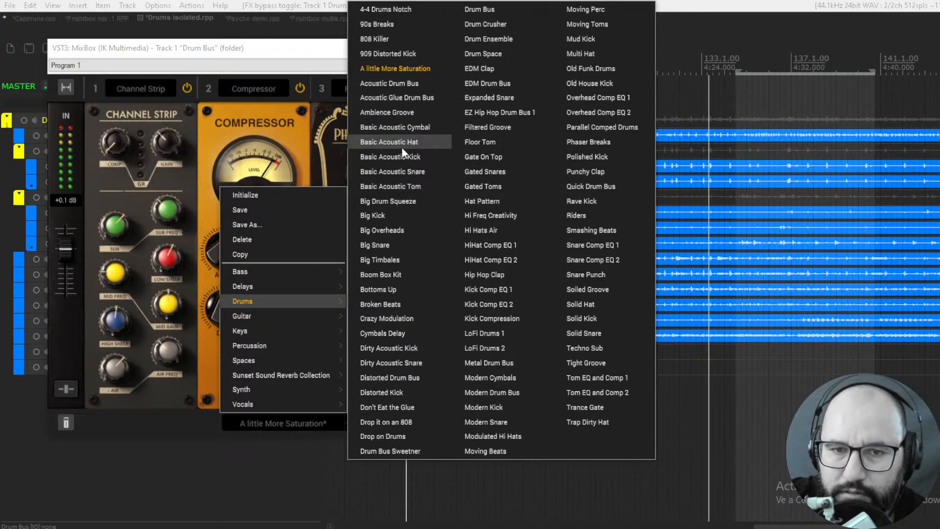
- Load the Big Drum Squeeze preset, lower the rack output to -8 dB and compare it against bypass
left_click(400, 199)
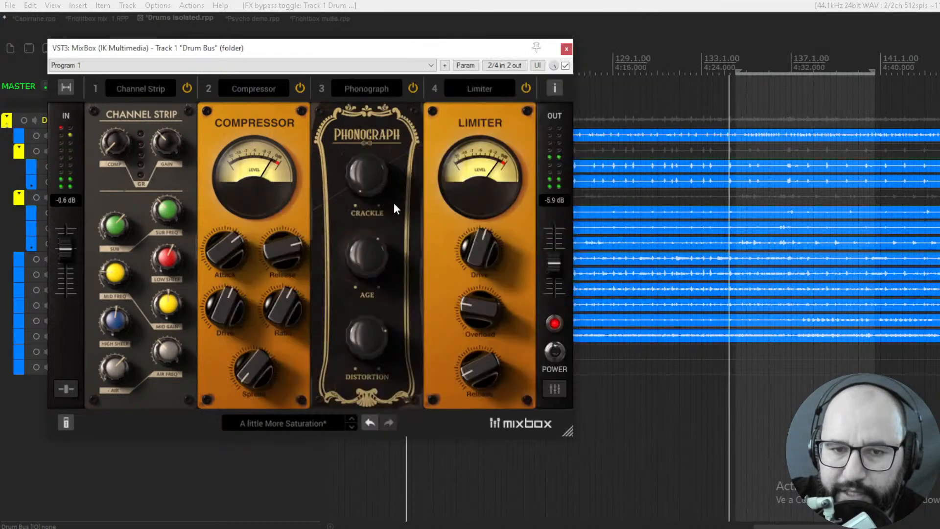
left_click_drag(548, 259, 556, 271)
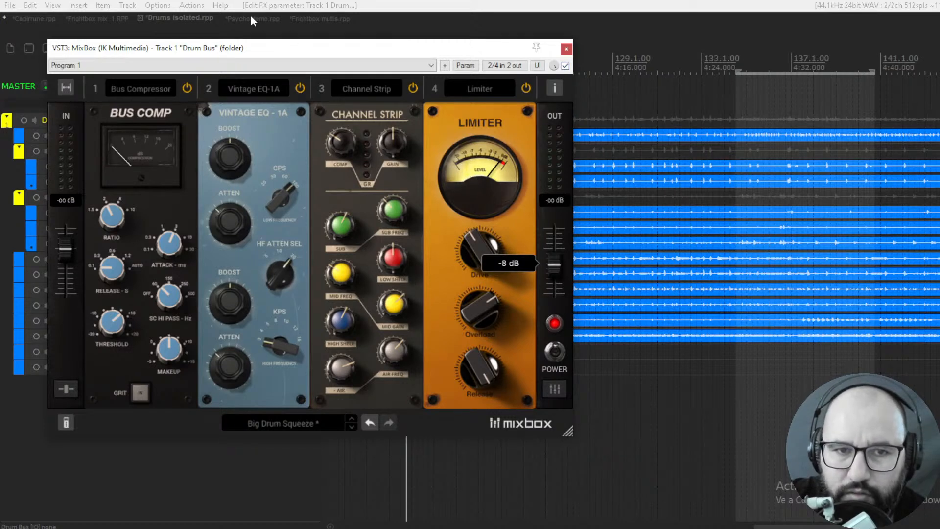
left_click(565, 66)
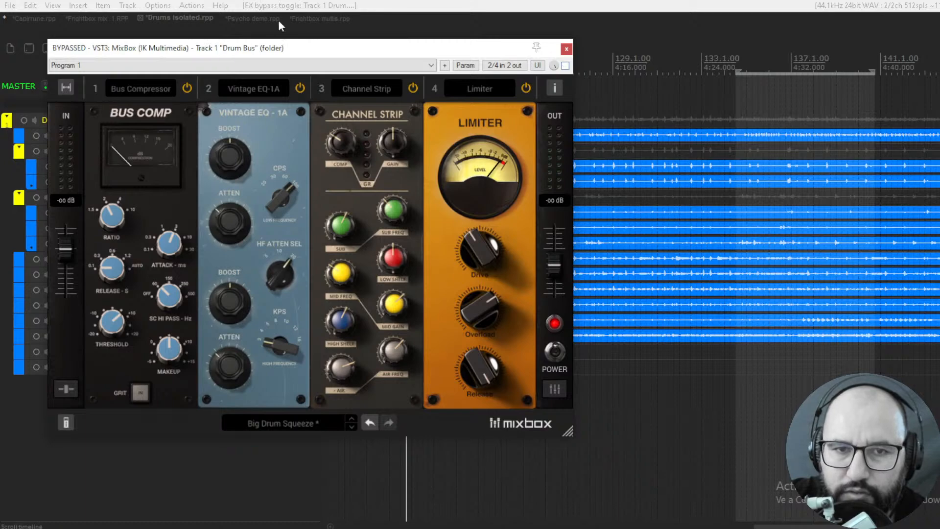
- Switch to the Psycho demo project and audition the American Vintage amp during playback with its gain set to 7.0
left_click(256, 18)
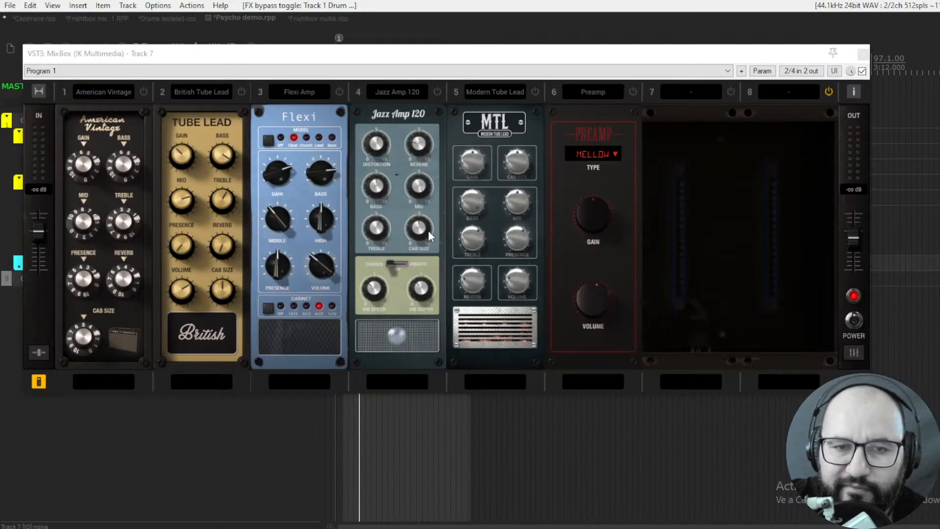
key("space")
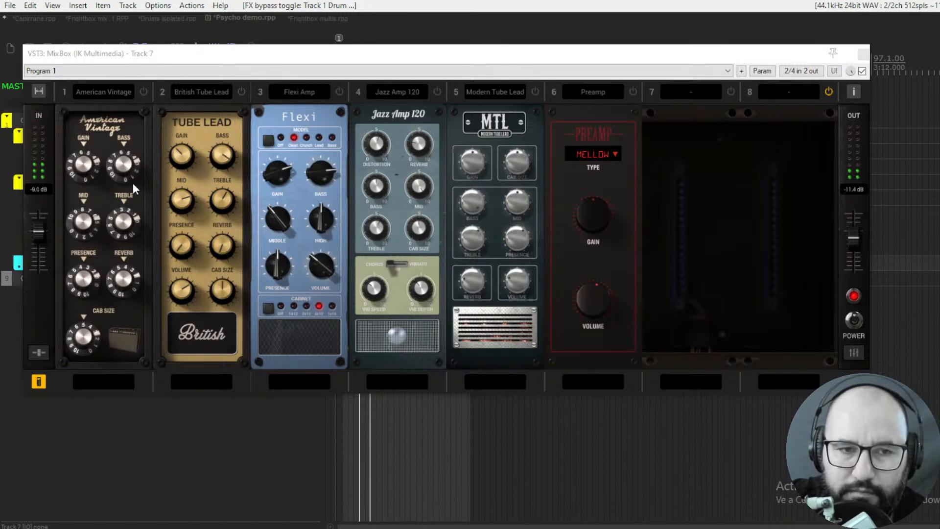
left_click(147, 92)
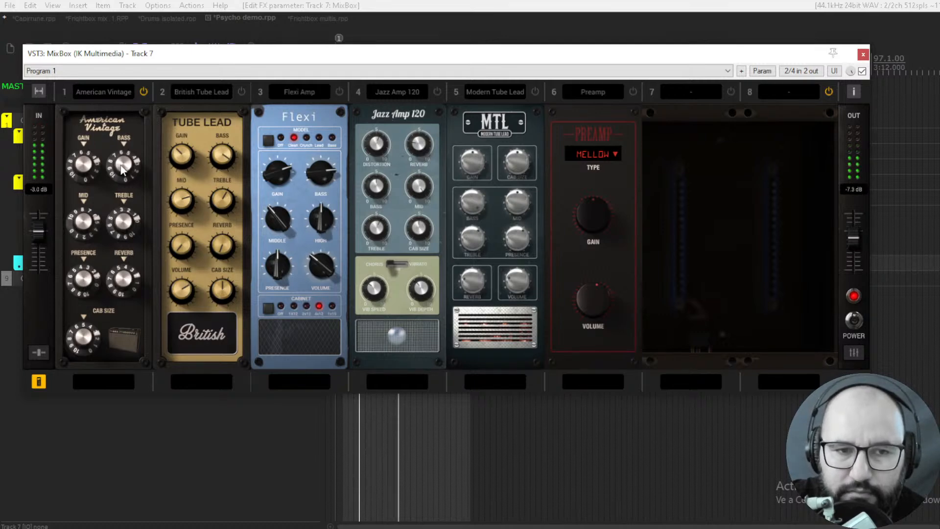
scroll(90, 131, "up", 3)
left_click_drag(90, 131, 89, 141)
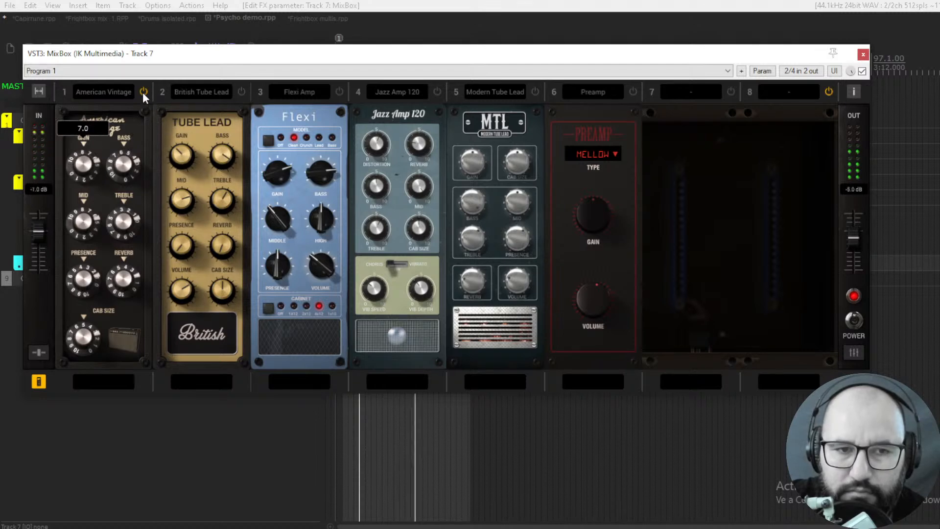
- Power on the British Tube Lead amp and adjust gain, reverb and cab size, with treble at 6.4 and presence at 1.9
left_click(244, 90)
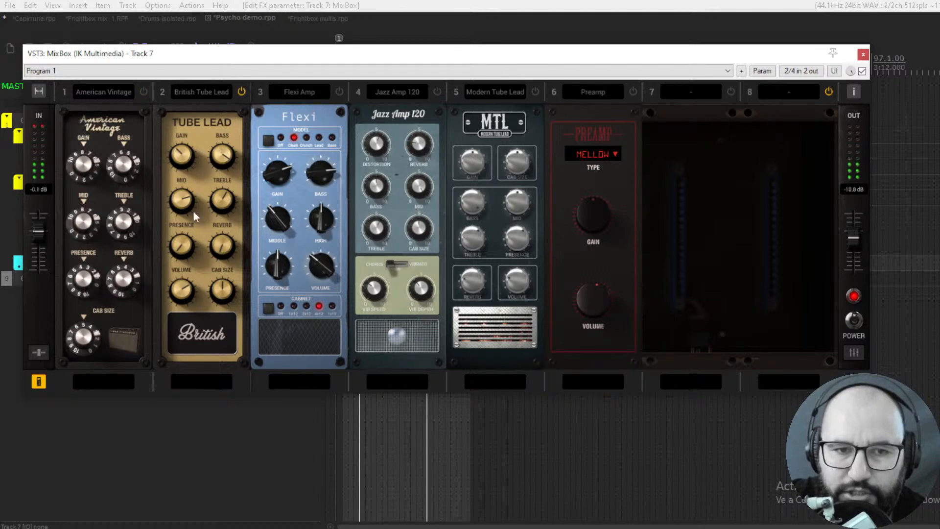
left_click_drag(185, 157, 183, 121)
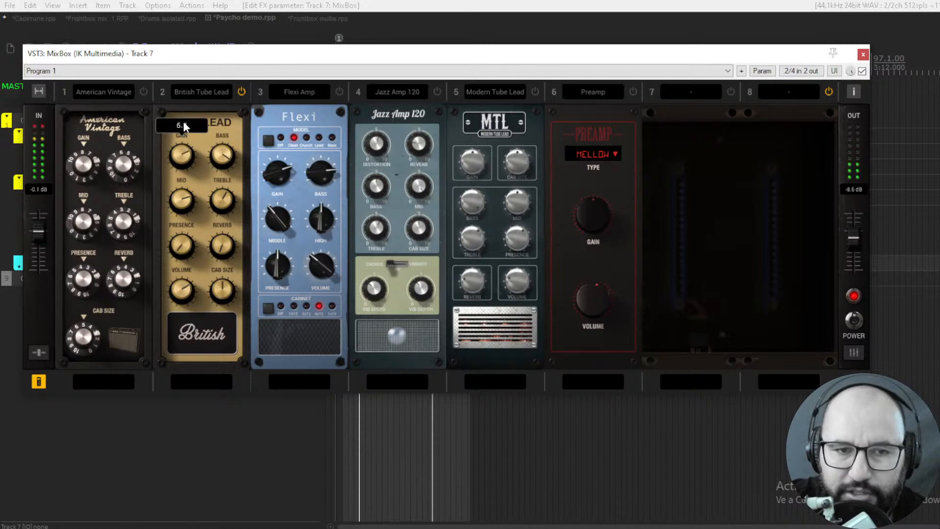
left_click_drag(220, 200, 219, 190)
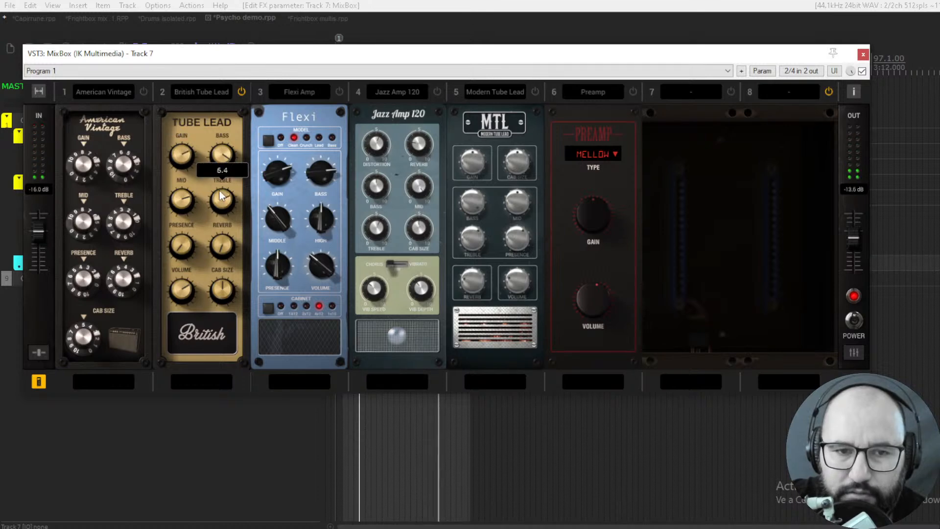
left_click_drag(214, 245, 216, 219)
left_click_drag(183, 246, 182, 228)
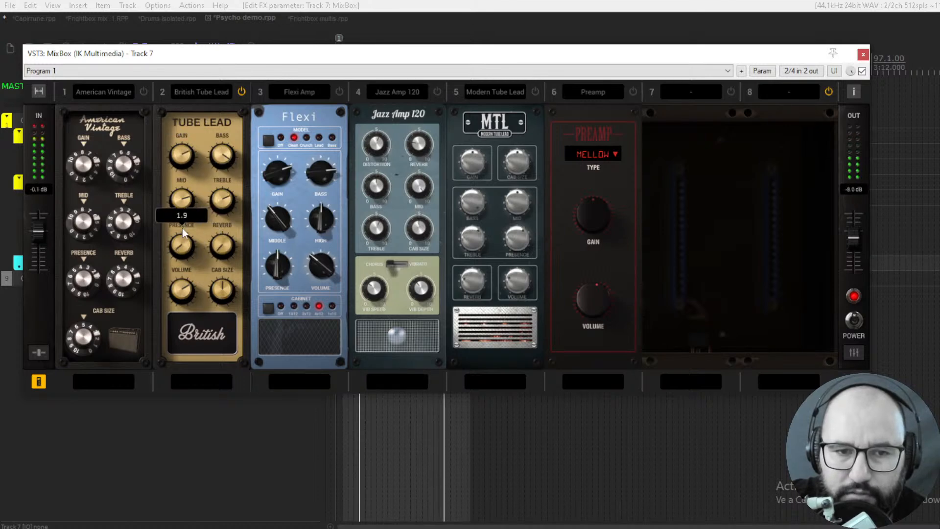
left_click(224, 280)
left_click_drag(224, 280, 222, 304)
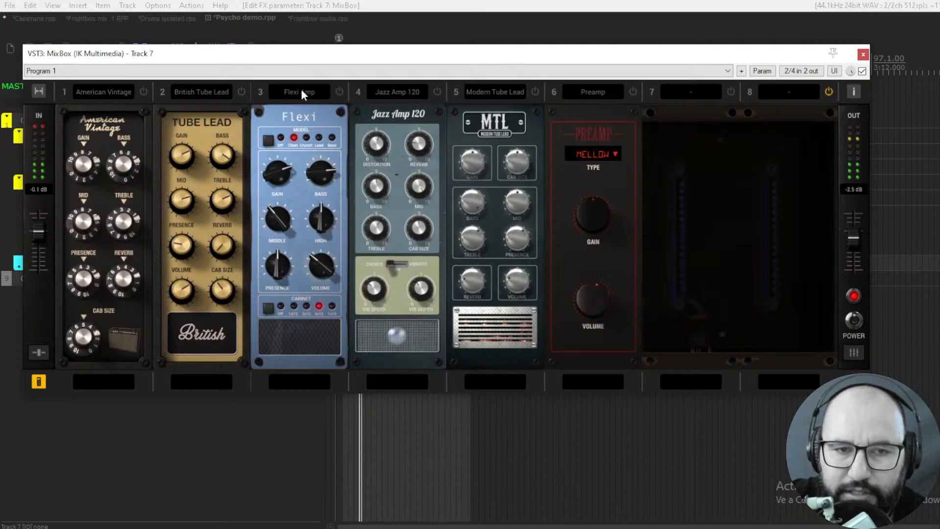
- Audition the Flexi Amp's Crunch model with gain at 7.5, adjust its tone and try different cabinets
left_click(339, 90)
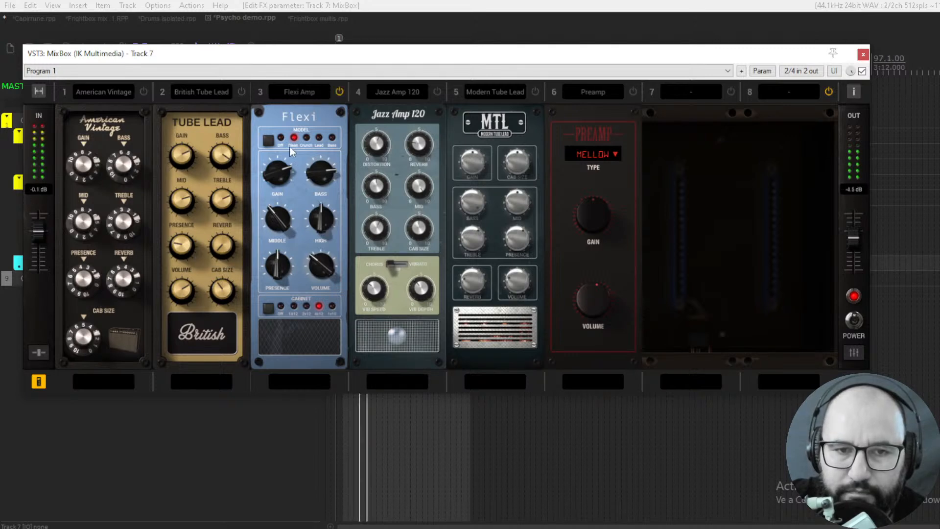
left_click(306, 138)
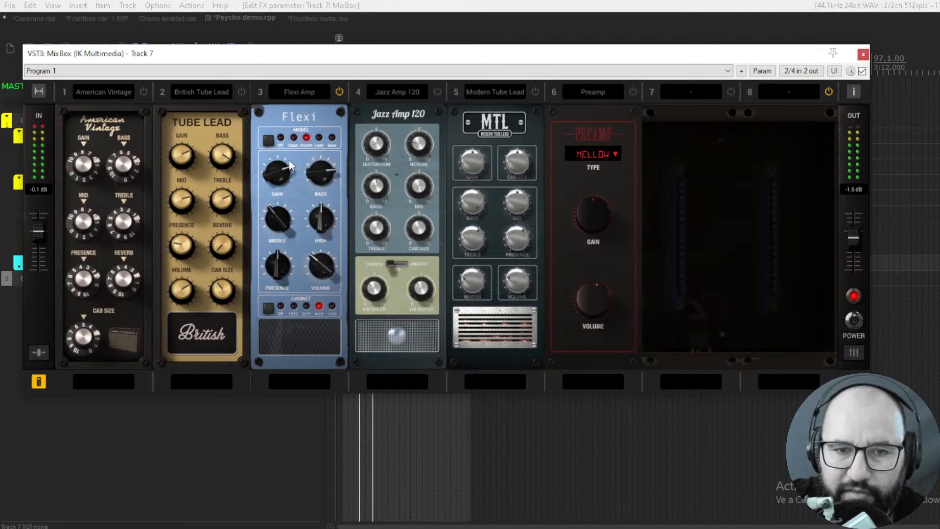
mouse_move(277, 168)
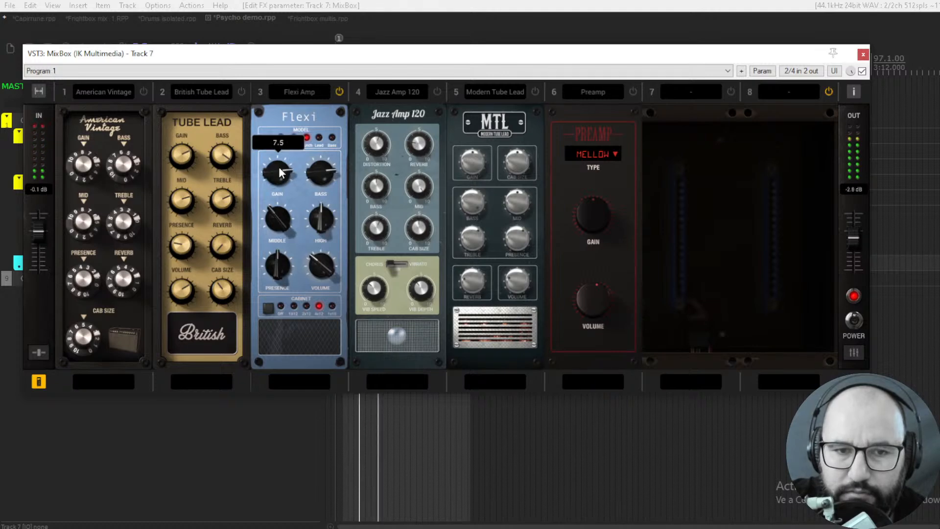
left_click_drag(320, 173, 318, 212)
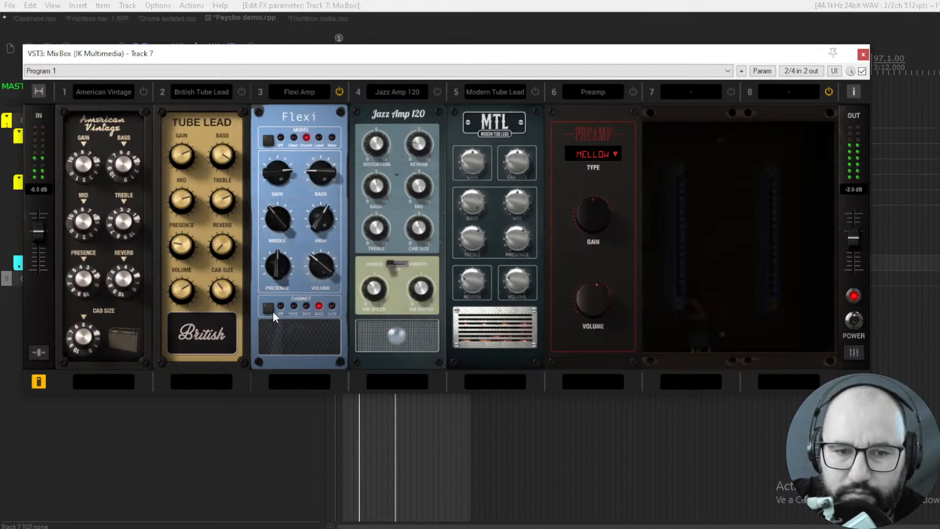
left_click(332, 307)
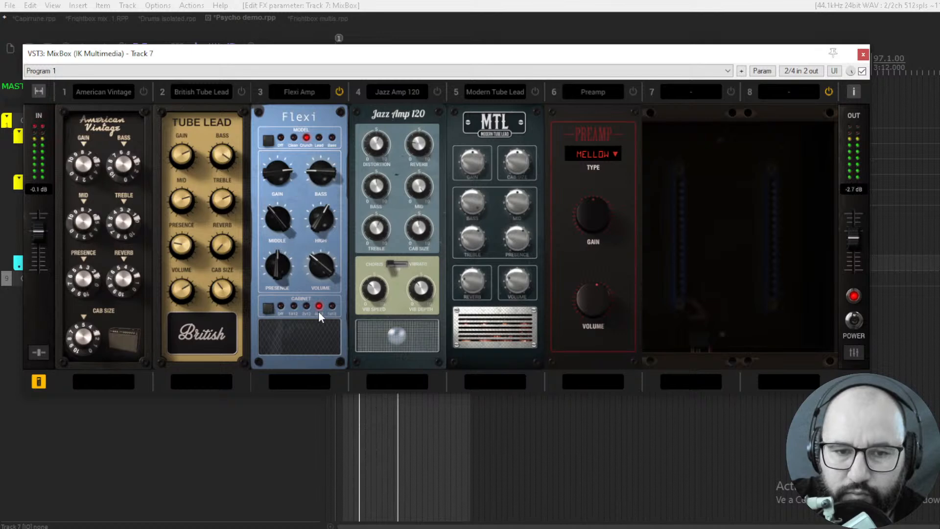
left_click(265, 311)
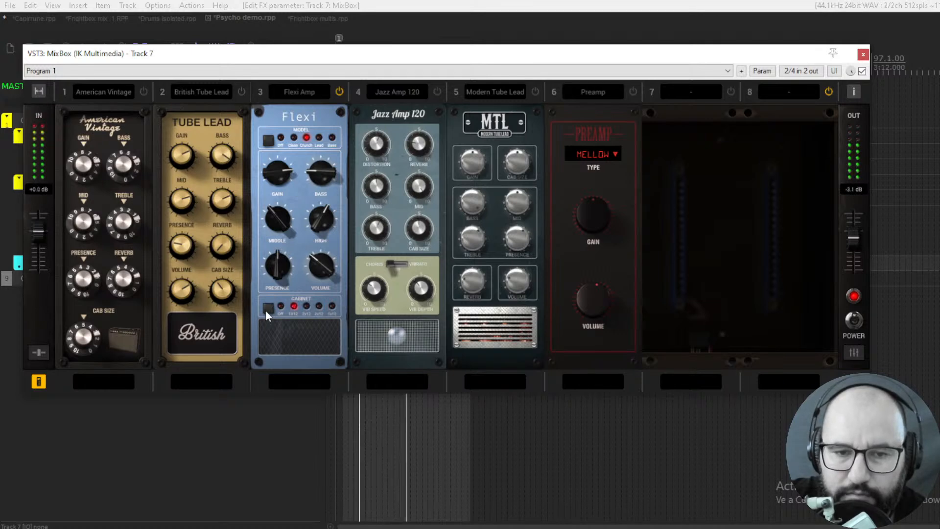
- Audition the Flexi Amp's Lead model with bass at 3.9, volume at 4.9 and another cabinet, and power the amp off
left_click(268, 141)
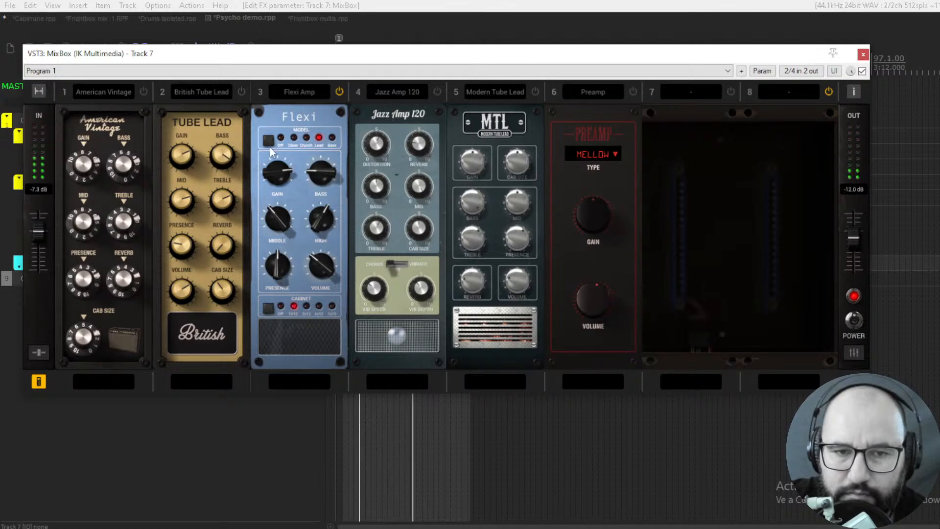
mouse_move(278, 167)
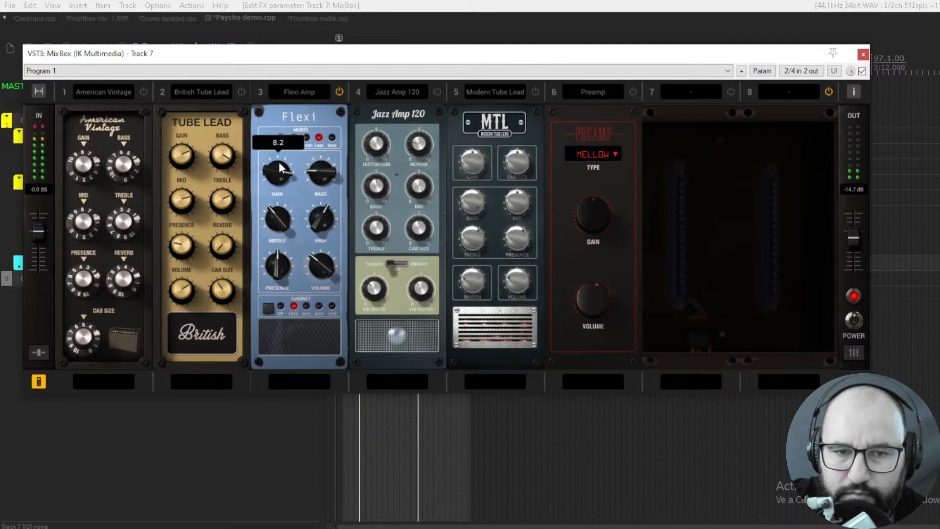
left_click_drag(318, 175, 329, 151)
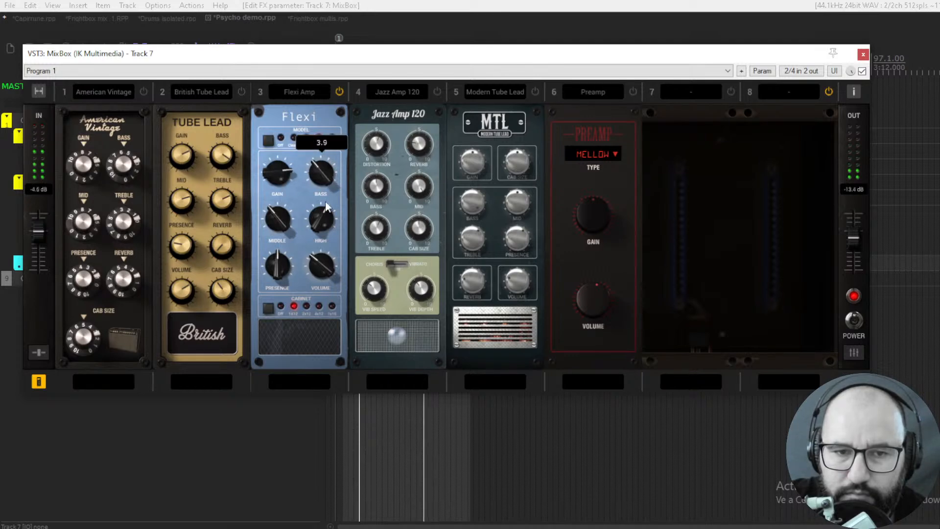
left_click_drag(316, 228, 318, 234)
left_click_drag(311, 272, 316, 251)
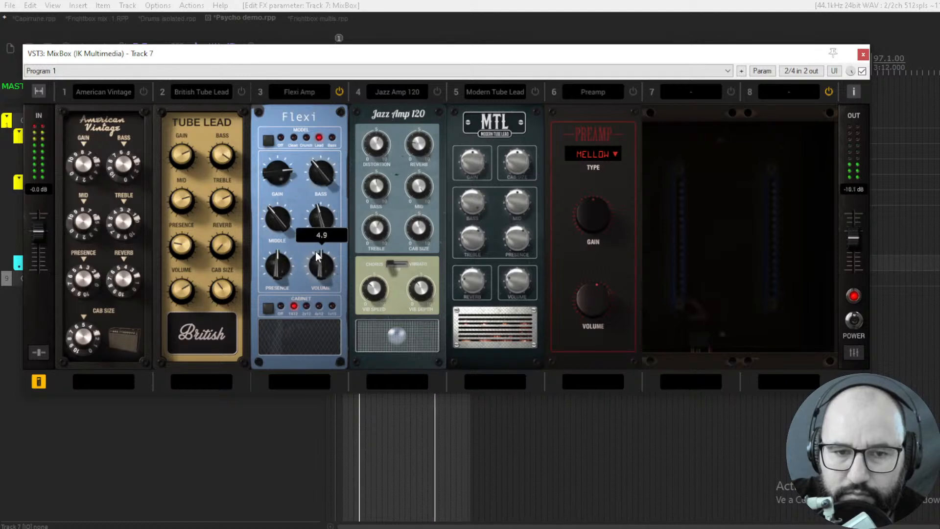
left_click(269, 307)
left_click(270, 308)
left_click(340, 92)
- Audition the Jazz Amp 120 with distortion at 6.6, compare its Chorus and Vibrato modes, and power it off
left_click(437, 92)
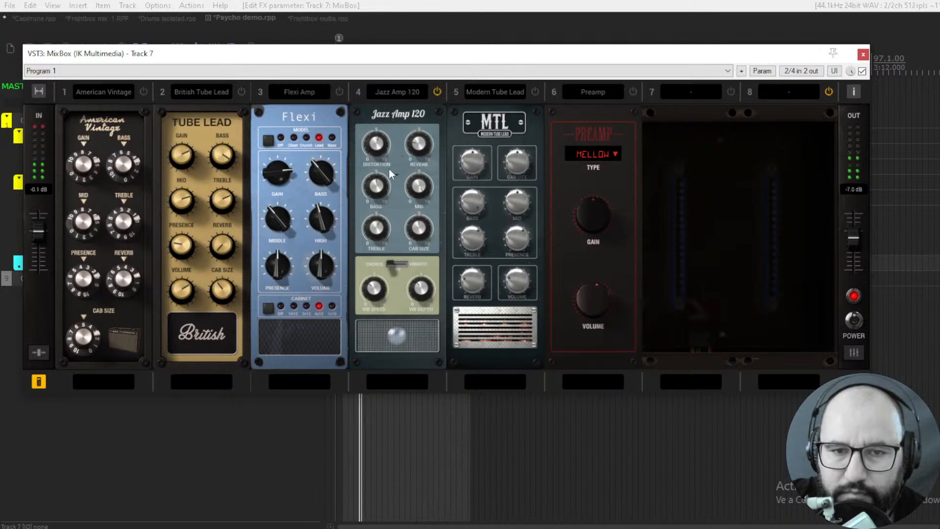
mouse_move(380, 142)
left_click_drag(380, 141, 380, 133)
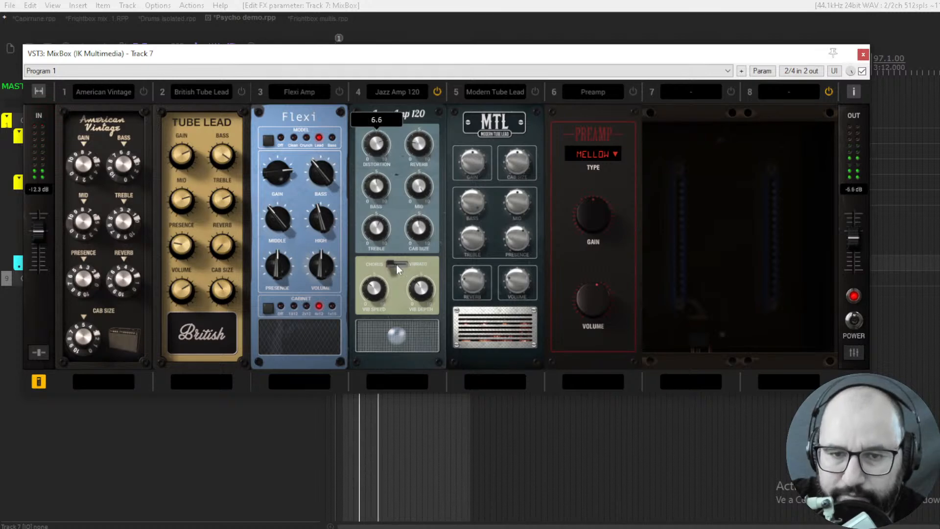
mouse_move(383, 289)
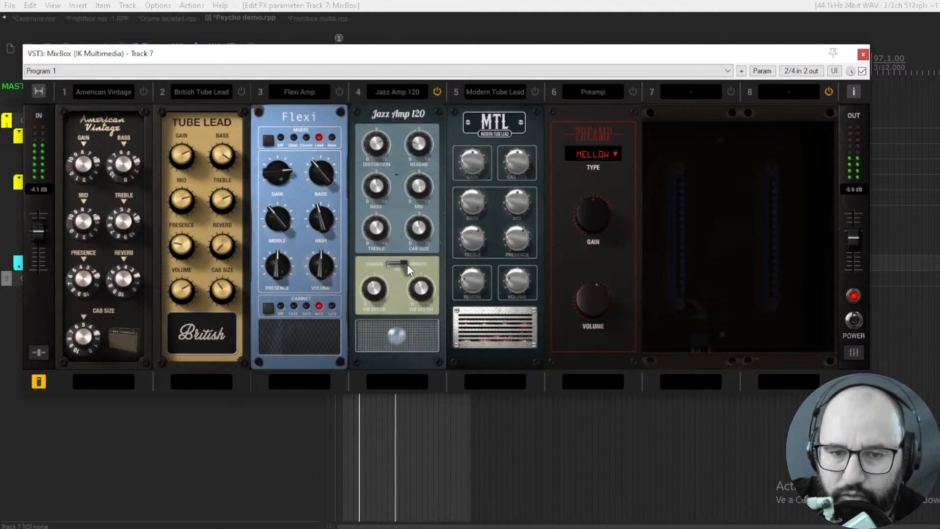
left_click(393, 265)
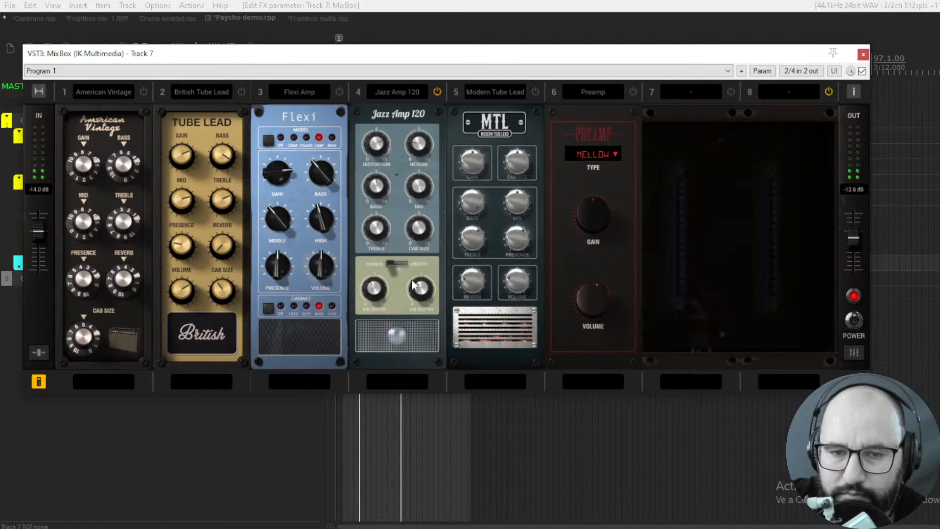
left_click(437, 91)
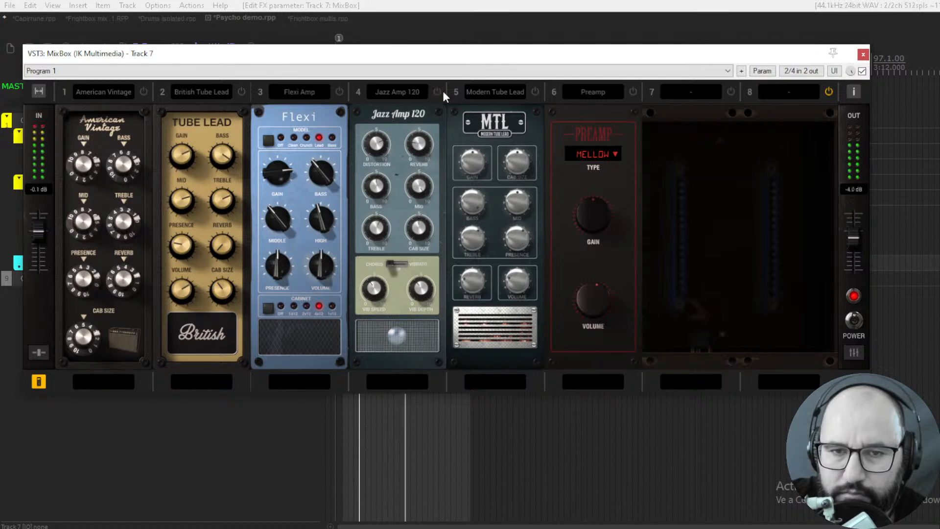
- Audition the Modern Tube Lead amp with adjusted gain and bass at 5.2, and power it off
left_click(482, 91)
left_click(519, 91)
left_click(535, 92)
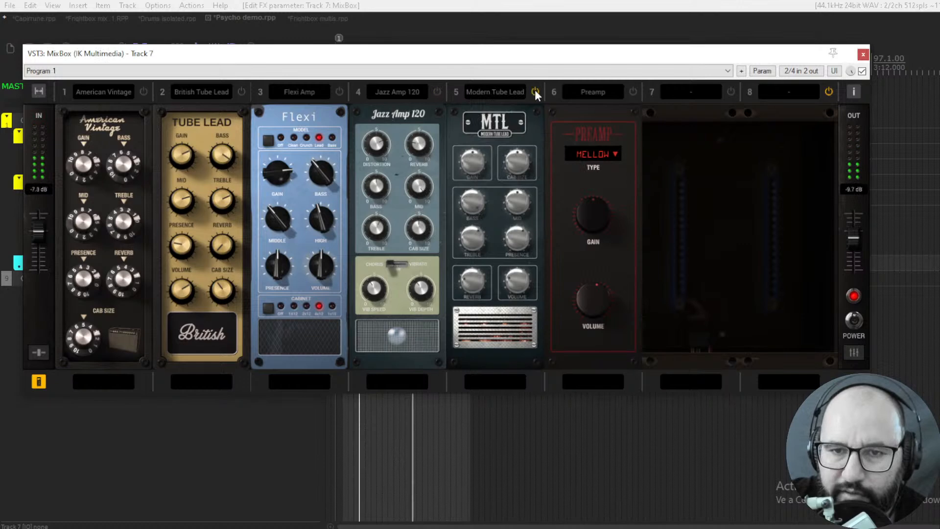
left_click_drag(472, 160, 471, 137)
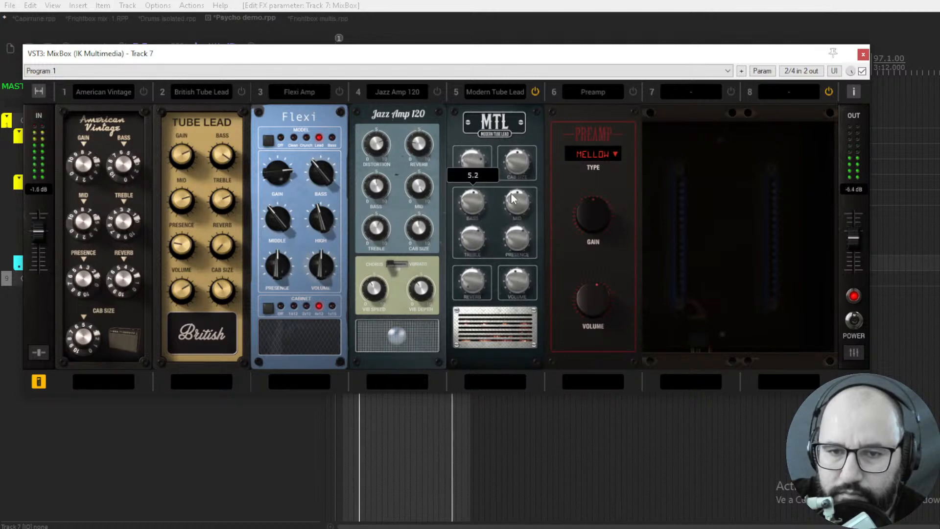
left_click(536, 91)
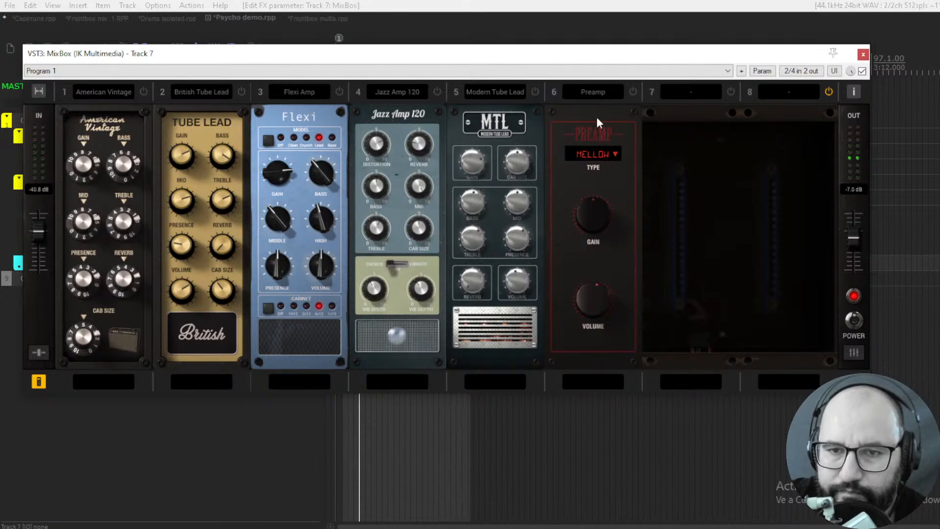
- Power on the Preamp, move it ahead of the Modern Tube Lead in the rack and power that amp on too
left_click(633, 92)
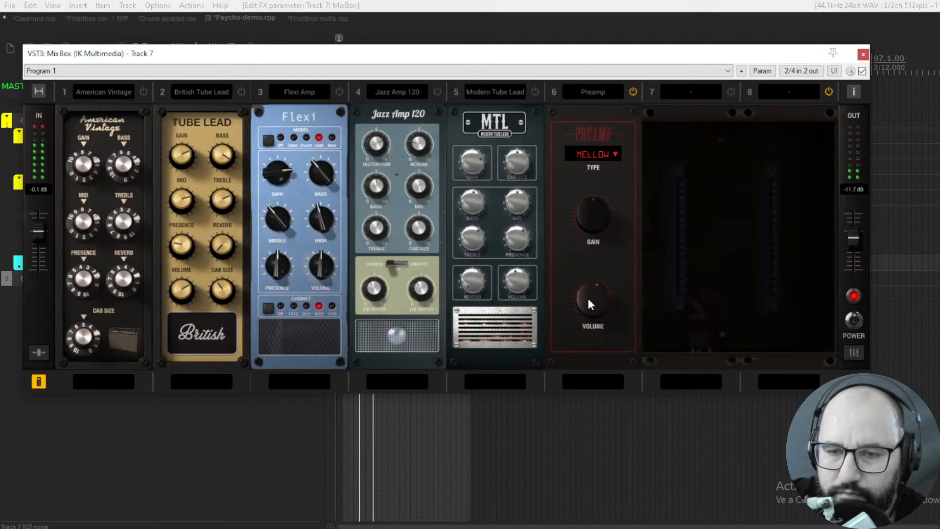
left_click_drag(600, 114, 510, 122)
left_click(632, 92)
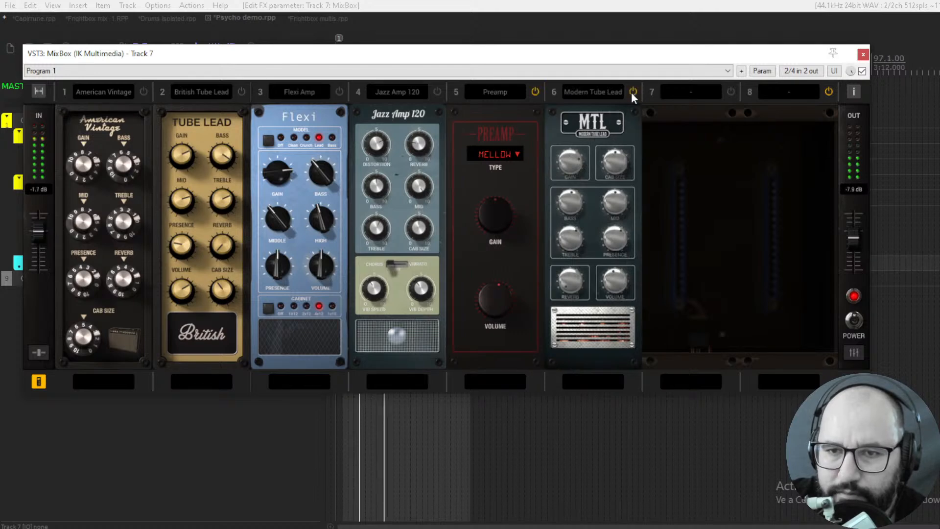
- Set the Modern Tube Lead's gain to 6.6 and compare its sound with the Preamp off and on
mouse_move(568, 166)
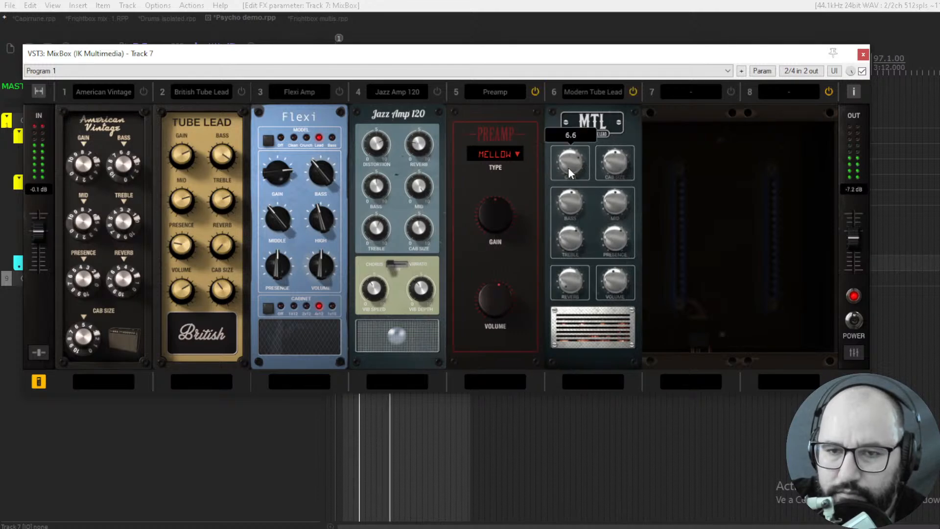
left_click(534, 92)
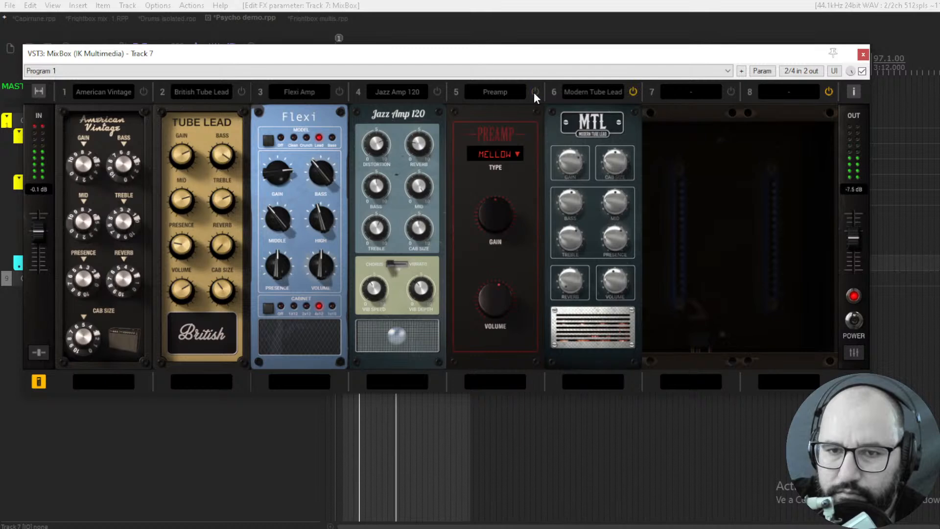
left_click(534, 92)
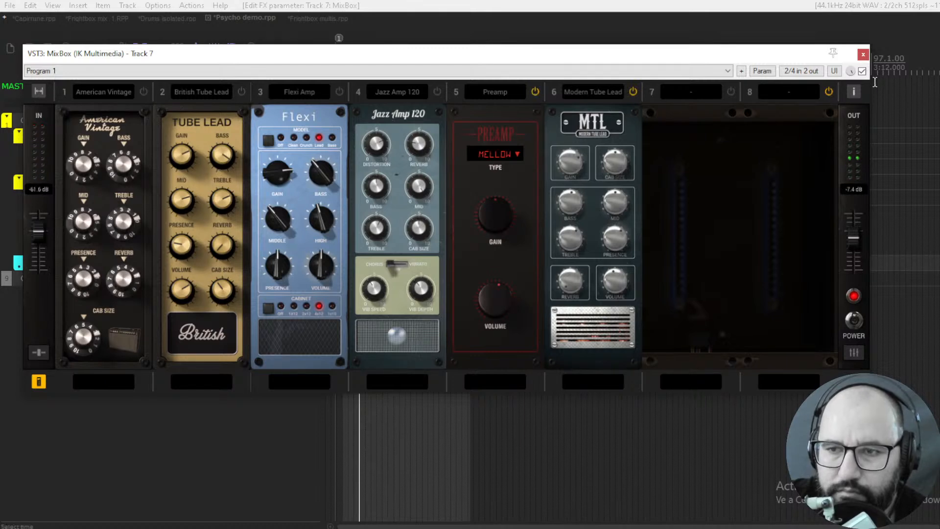
- Bypass MixBox on Track 7 and switch to the Frightbox multis project with the master track's MixBox window in view
left_click(862, 71)
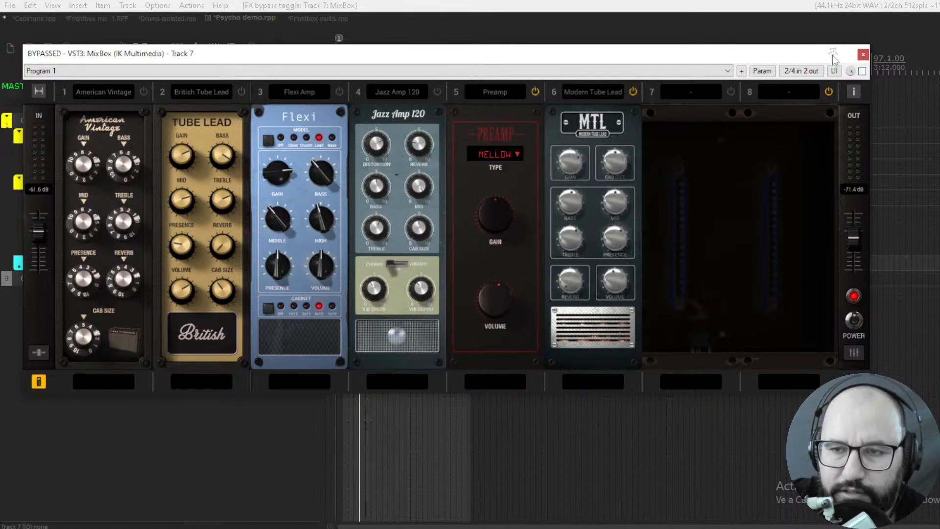
left_click(314, 18)
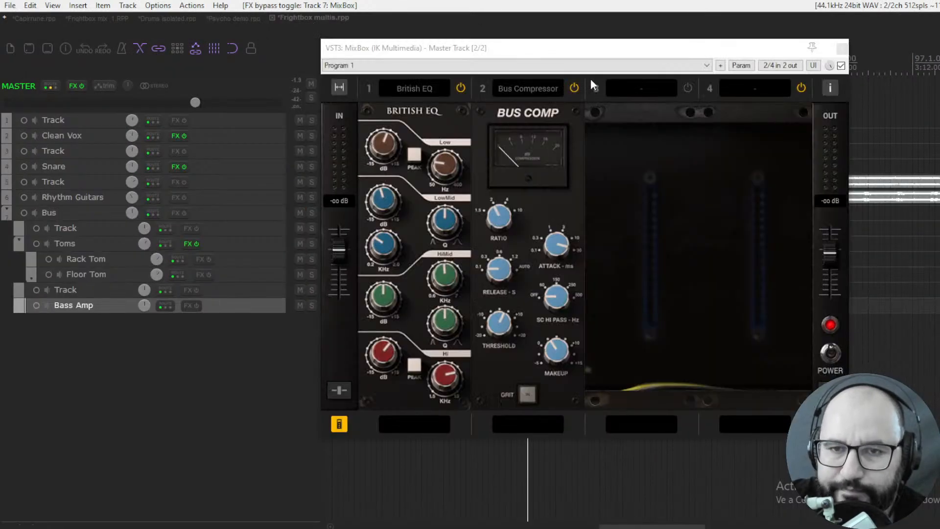
left_click_drag(585, 52, 576, 56)
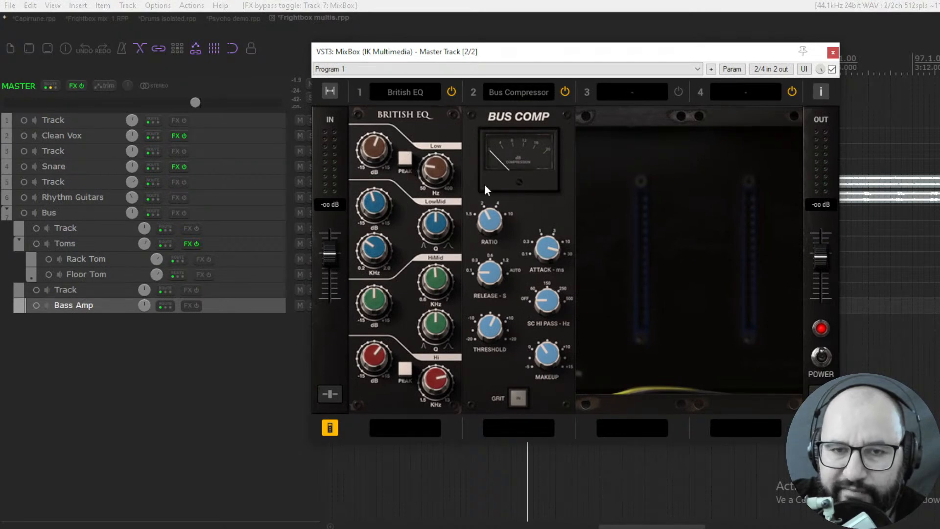
- Play the mix and compare its sound with the master track's MixBox bypassed and enabled
left_click(832, 69)
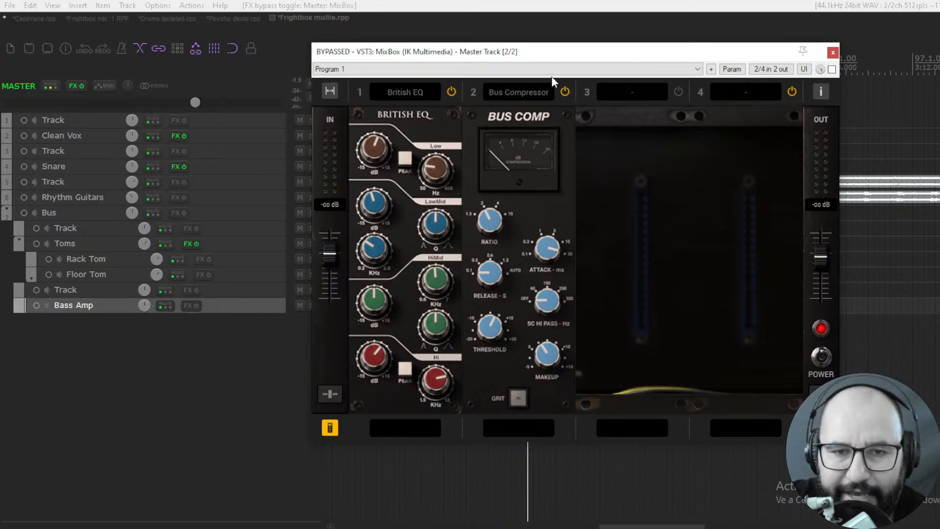
key("space")
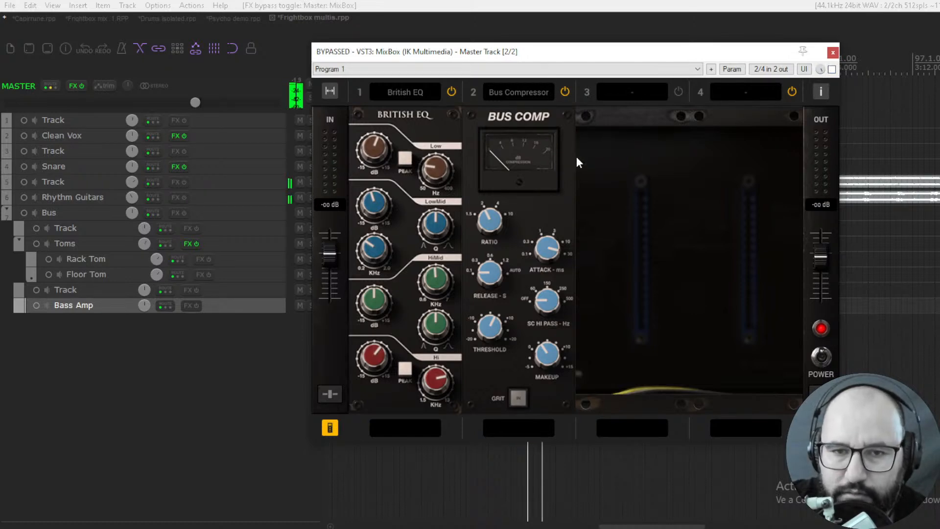
left_click(832, 70)
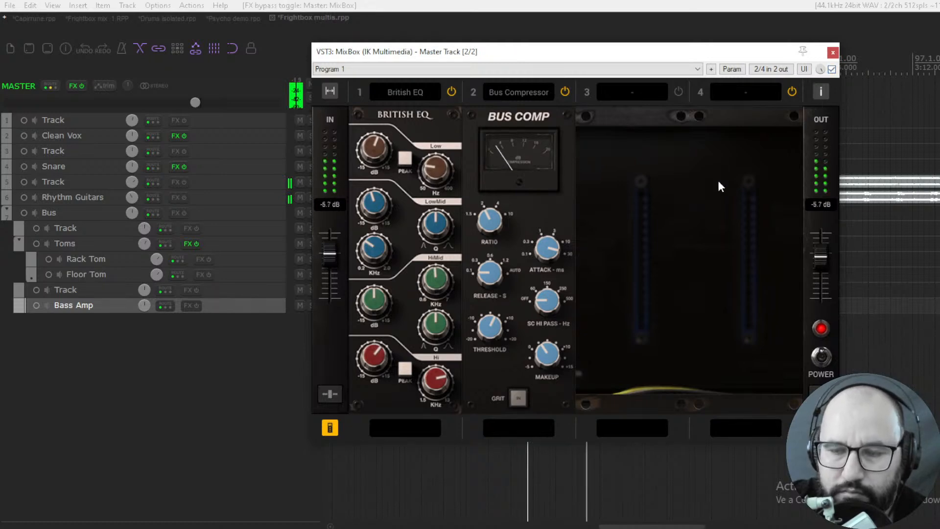
left_click(832, 69)
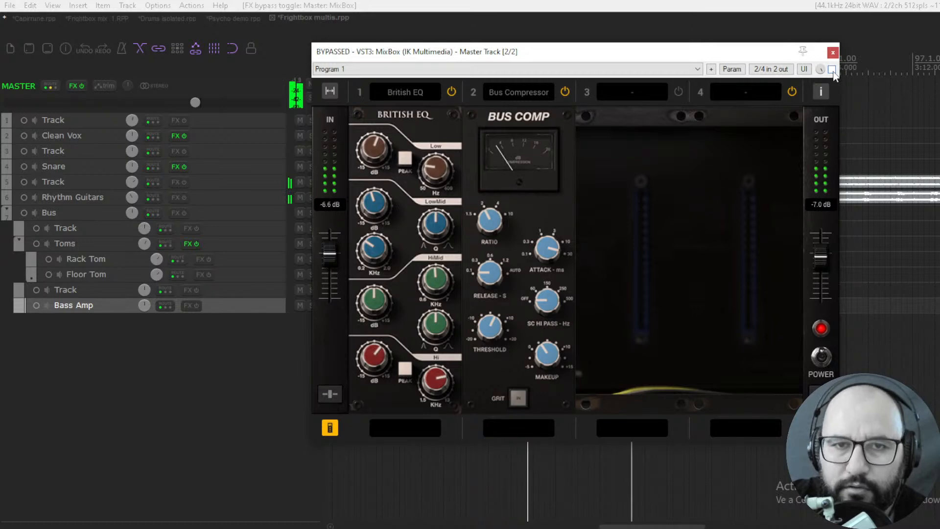
left_click(832, 69)
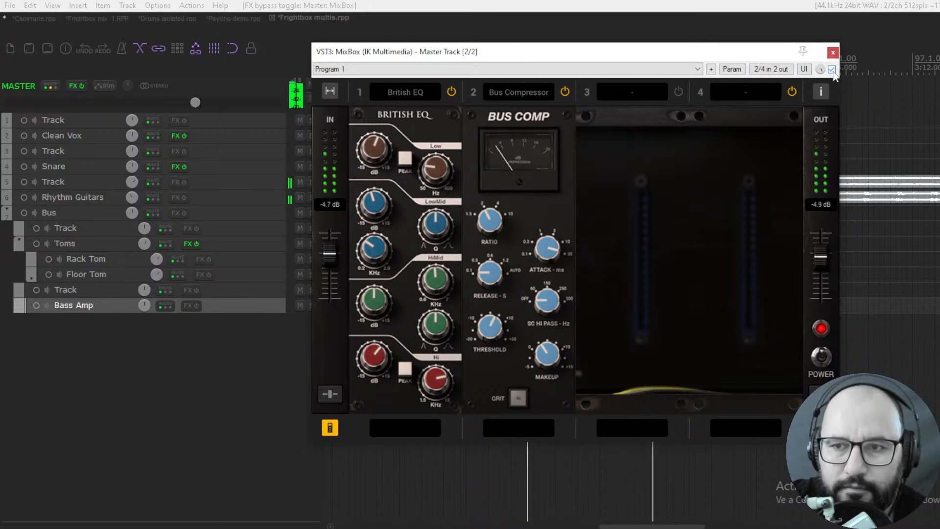
left_click(832, 69)
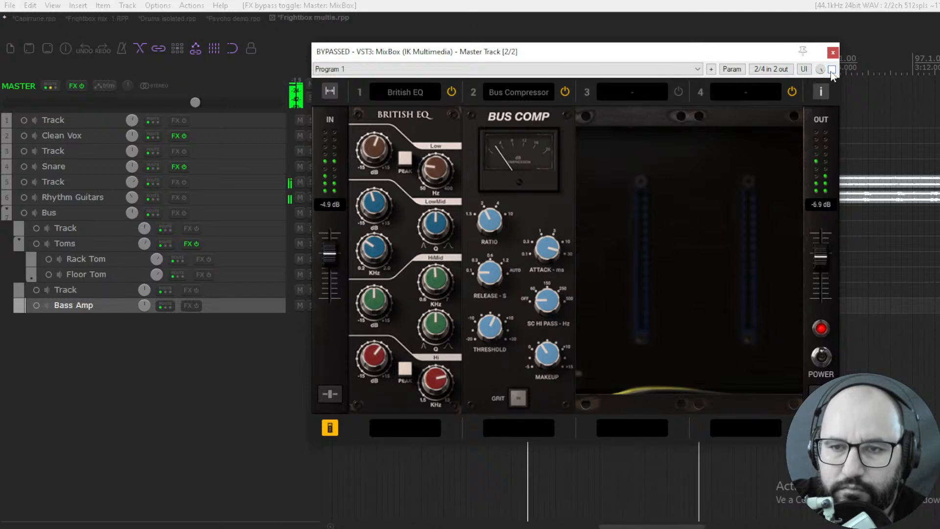
left_click(832, 70)
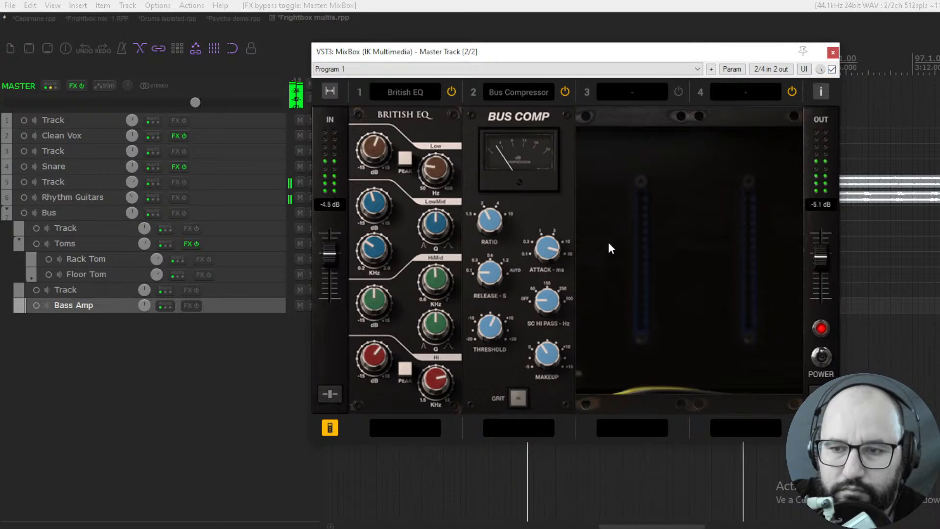
key("space")
- Check the British EQ's low gain and frequency, low-mid gain and frequency, and high gain and frequency settings
mouse_move(378, 146)
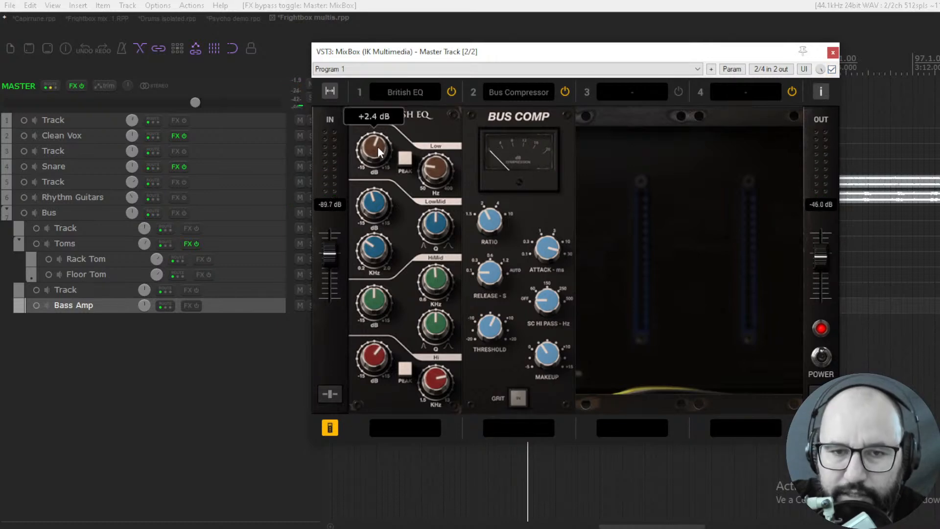
left_click(432, 167)
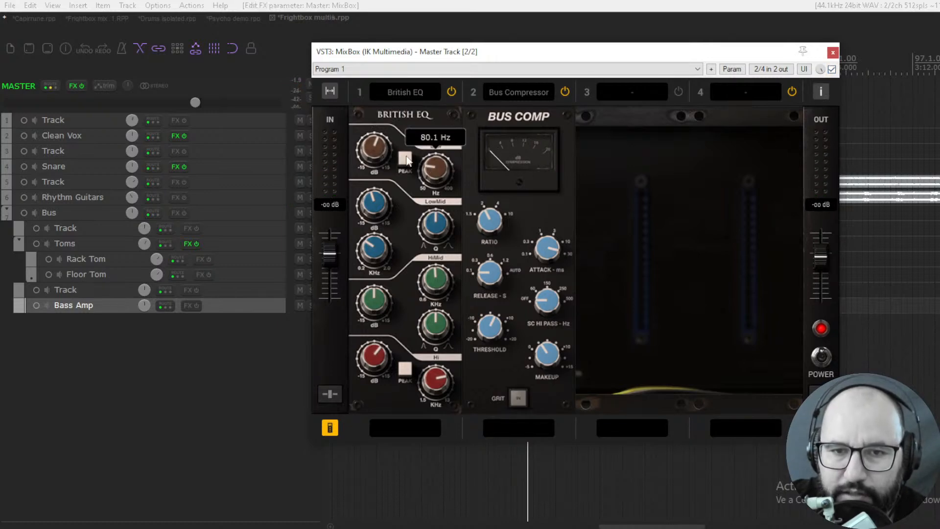
left_click(372, 143)
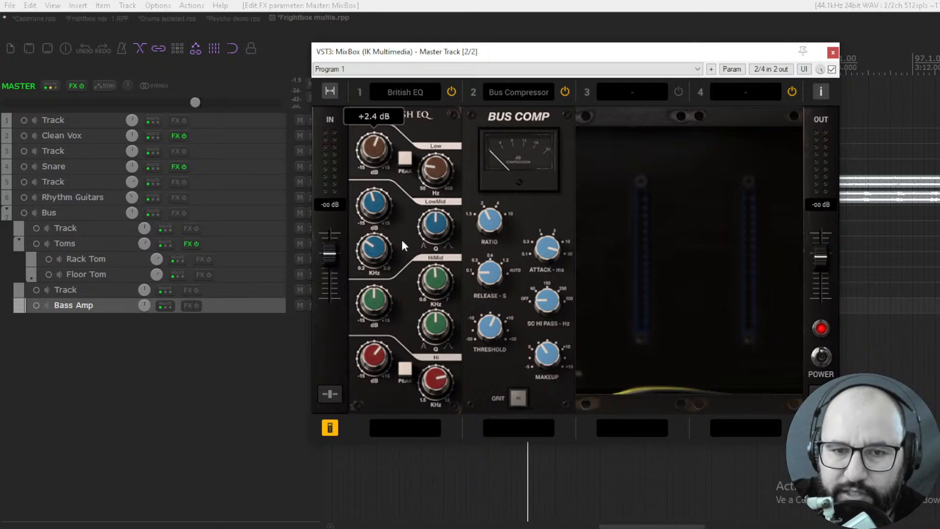
mouse_move(379, 206)
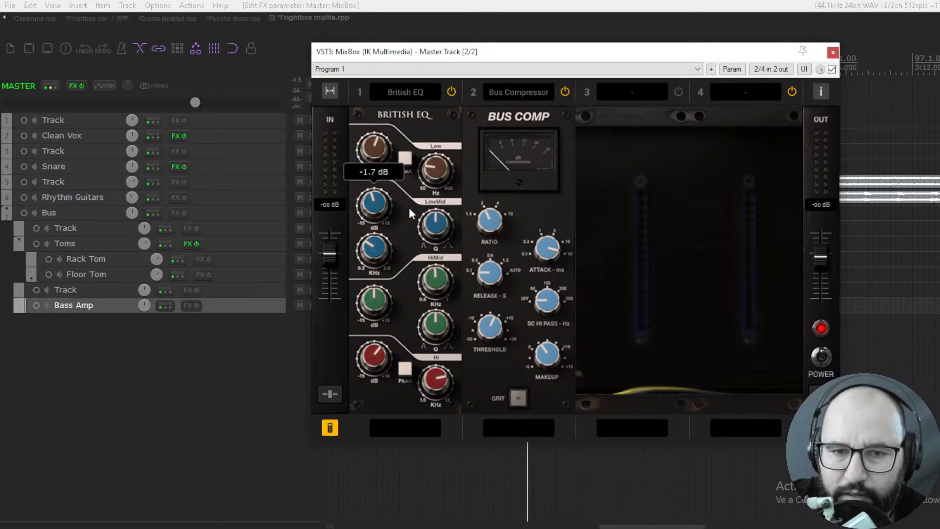
mouse_move(377, 253)
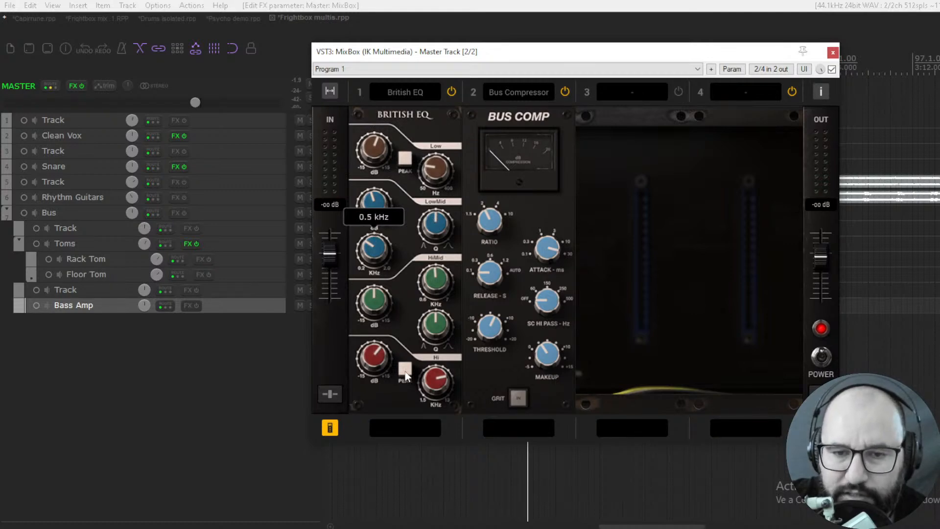
mouse_move(380, 357)
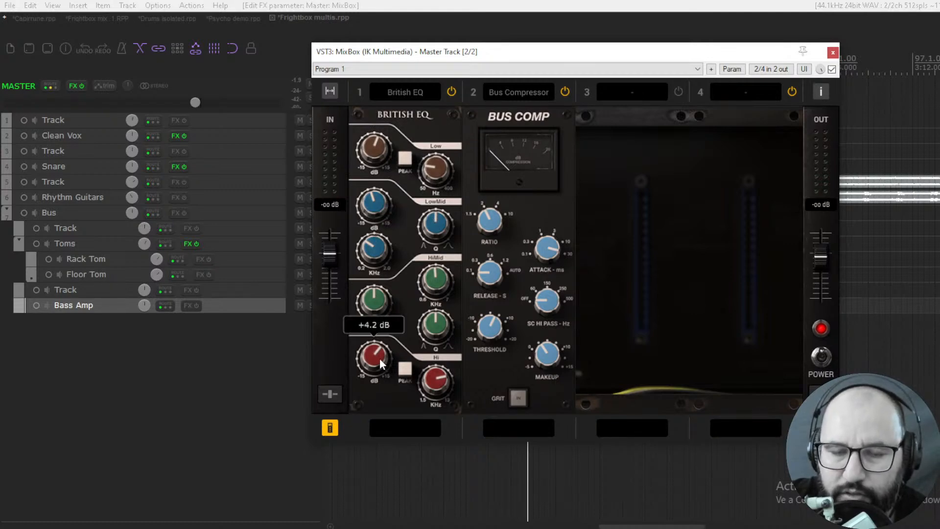
mouse_move(442, 384)
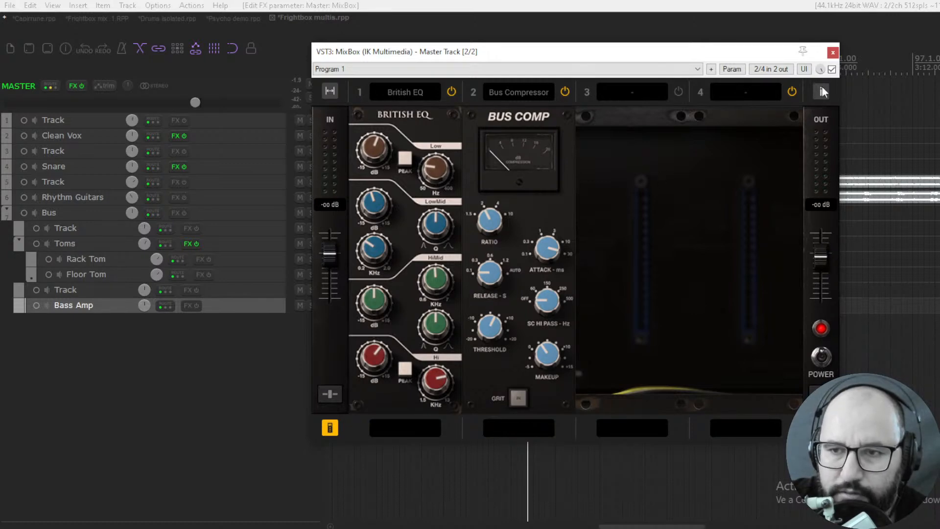
- Audition the mix with the Bus Compressor off, both modules off, and the compressor alone, checking its attack, release and ratio
key("space")
left_click(565, 92)
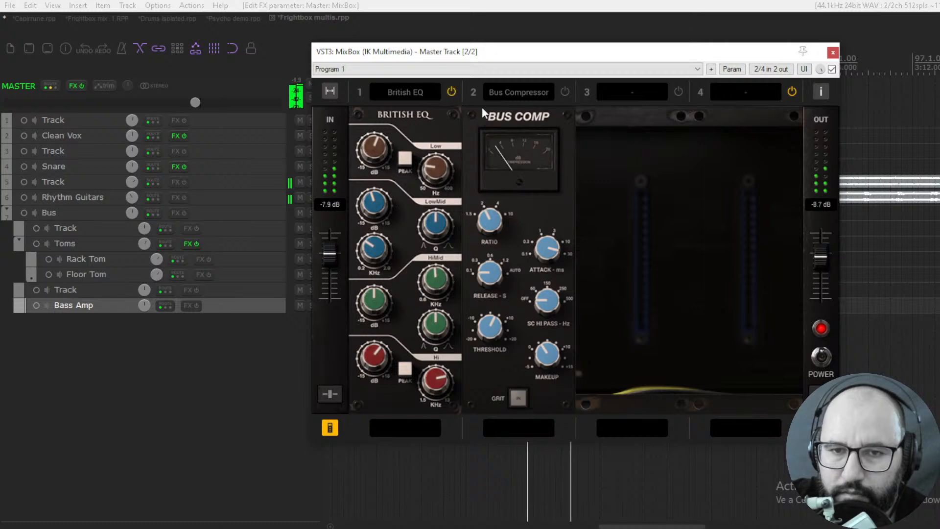
left_click(449, 91)
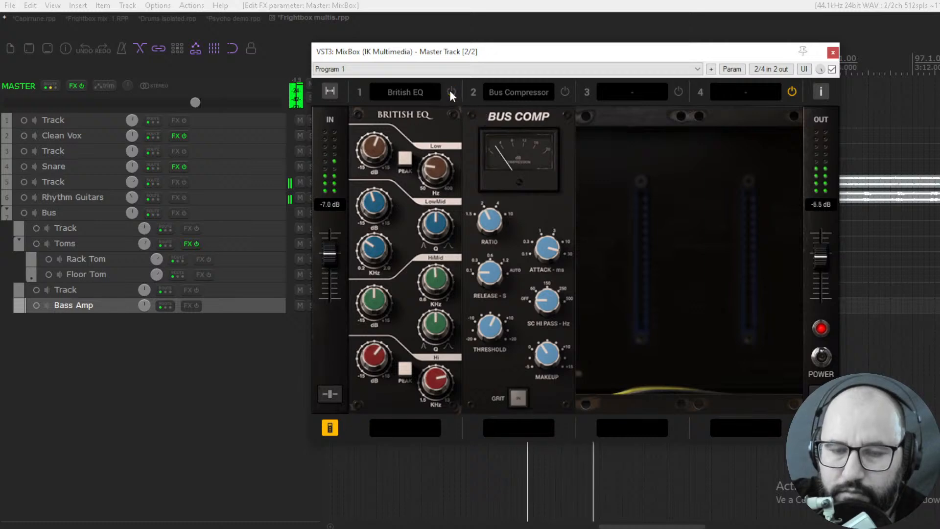
left_click(565, 92)
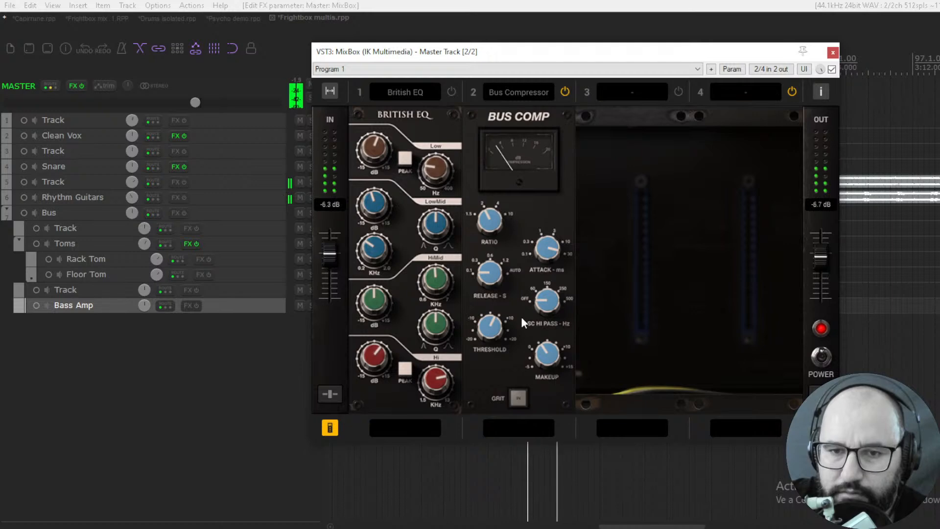
mouse_move(546, 238)
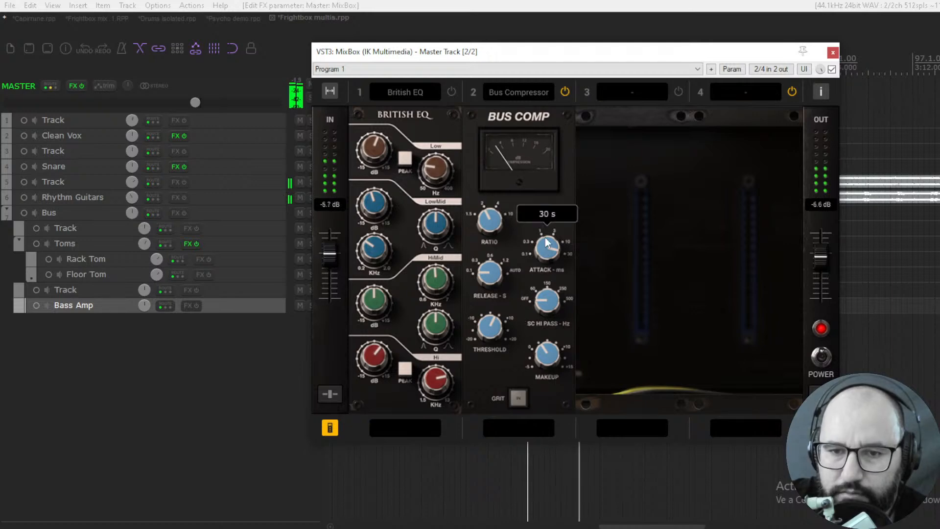
mouse_move(486, 278)
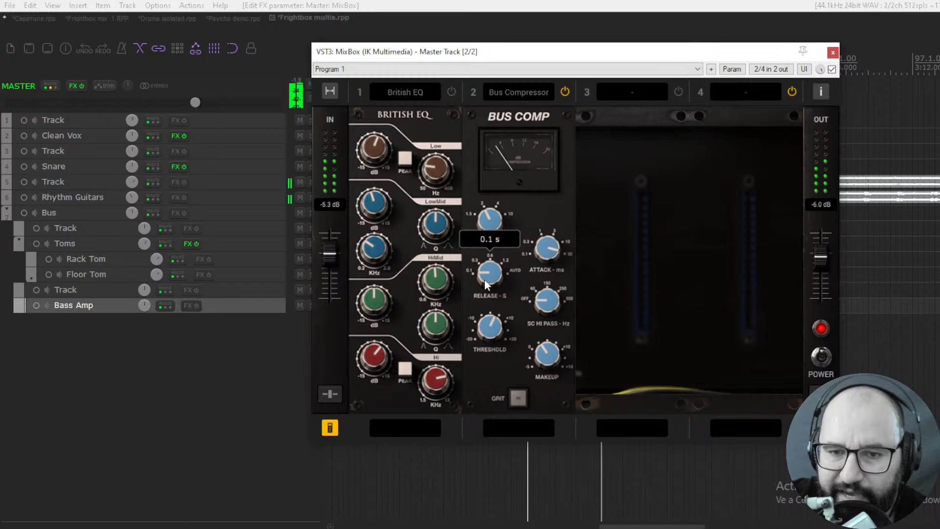
mouse_move(485, 219)
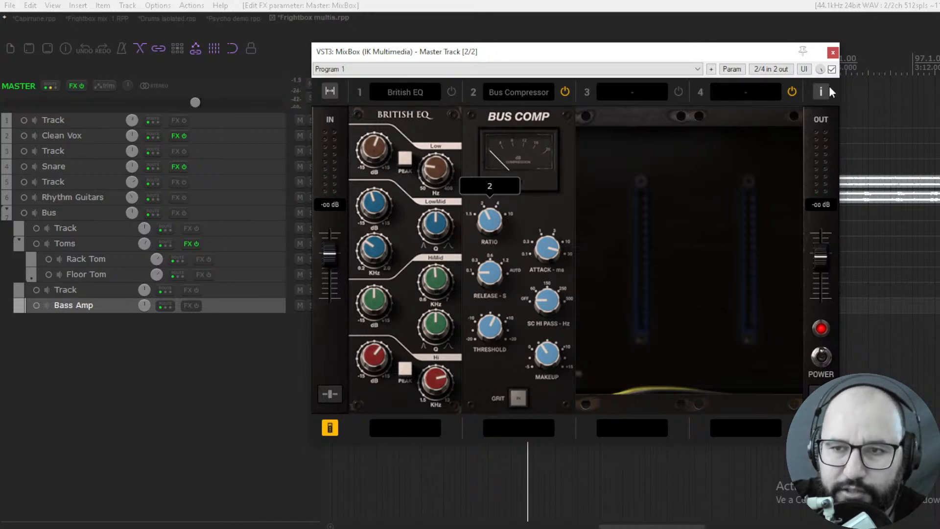
- With the British EQ powered back on alongside the Bus Compressor, compare the playing mix with MixBox bypassed and enabled
left_click(832, 69)
left_click(832, 70)
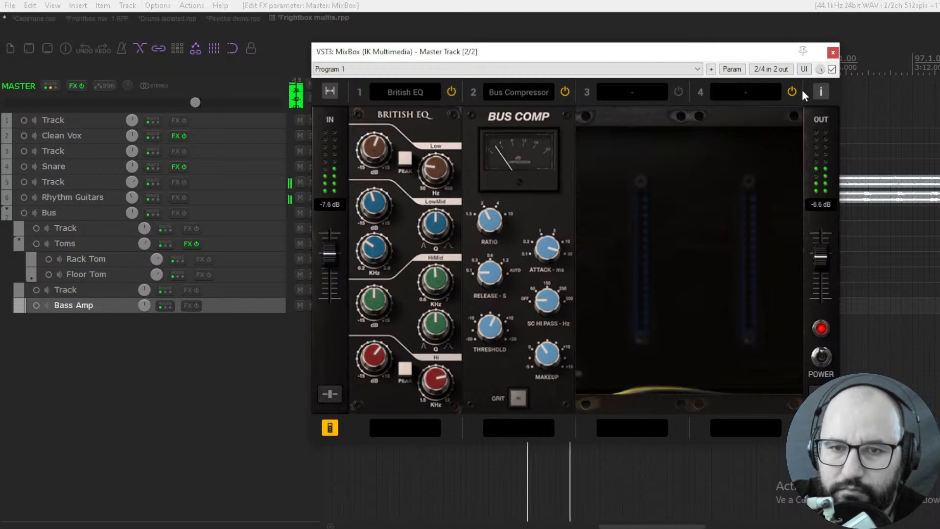
left_click(832, 69)
left_click(832, 70)
left_click(832, 70)
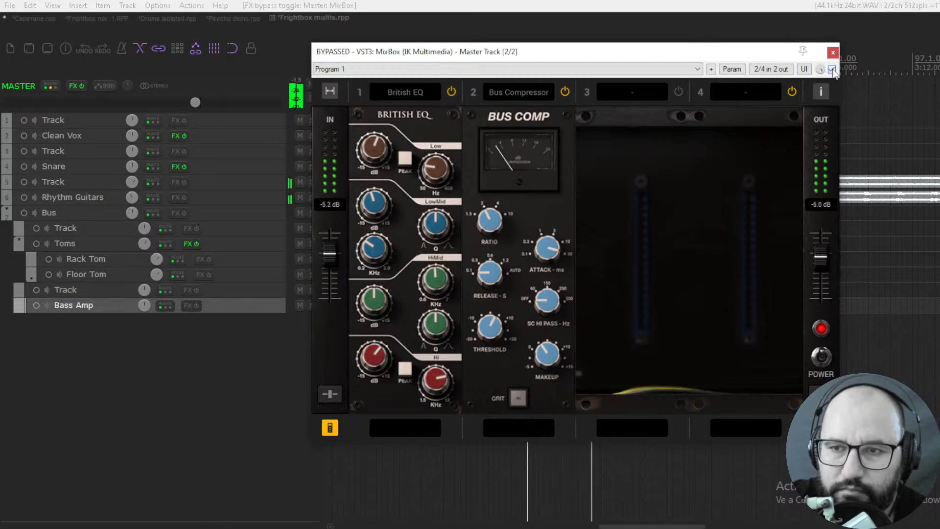
left_click(832, 69)
key("space")
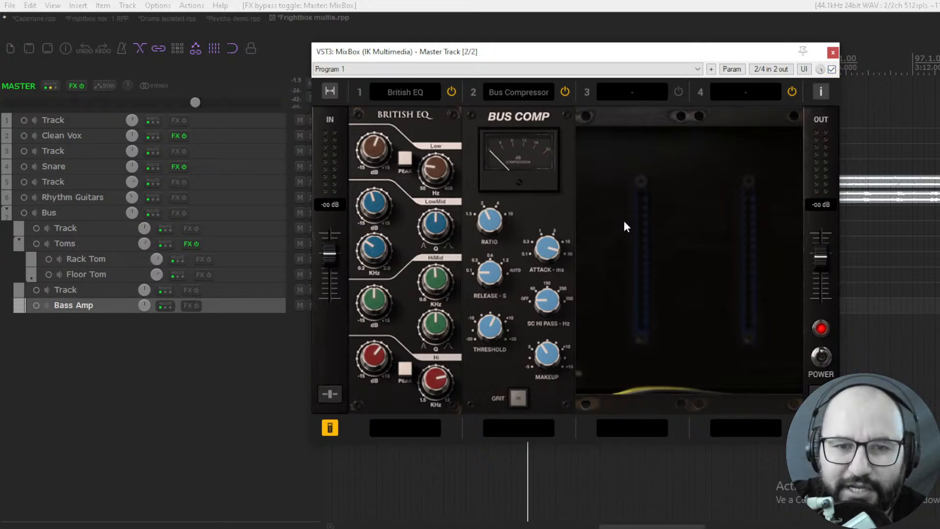
- Switch to the music production website in the browser and reveal the entries of its FREE section
key("alt+Tab")
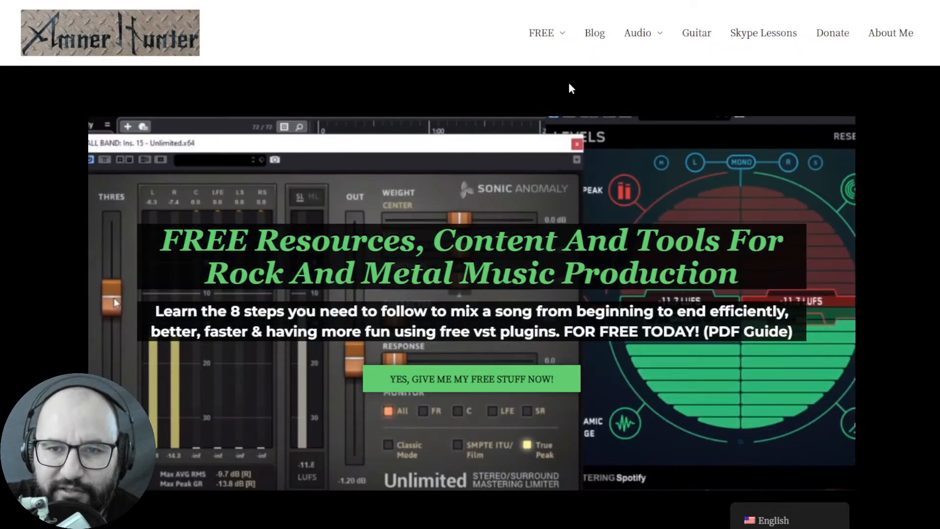
mouse_move(544, 36)
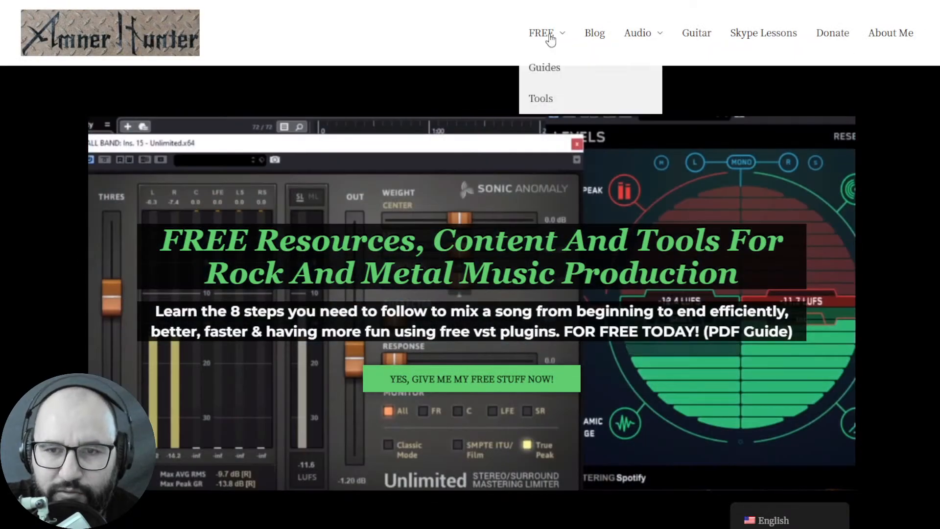